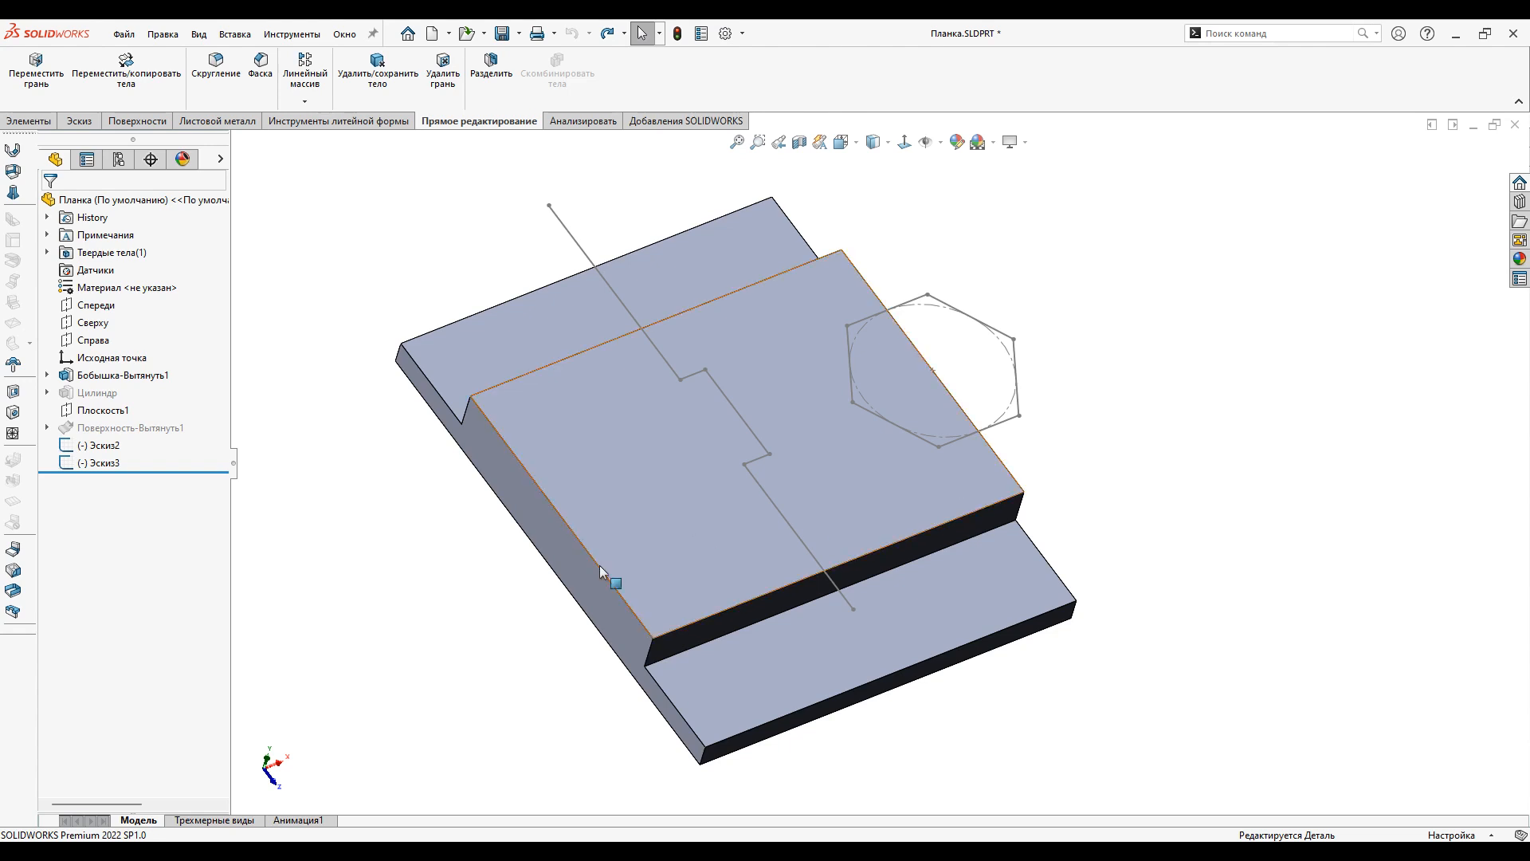
# Step: Highlight the sketches Эскиз2 and Эскиз3 to identify the stepped line and the hexagon over the plate
pyautogui.click(102, 458)
pyautogui.keyDown('ctrl'); pyautogui.click(99, 445); pyautogui.keyUp('ctrl')
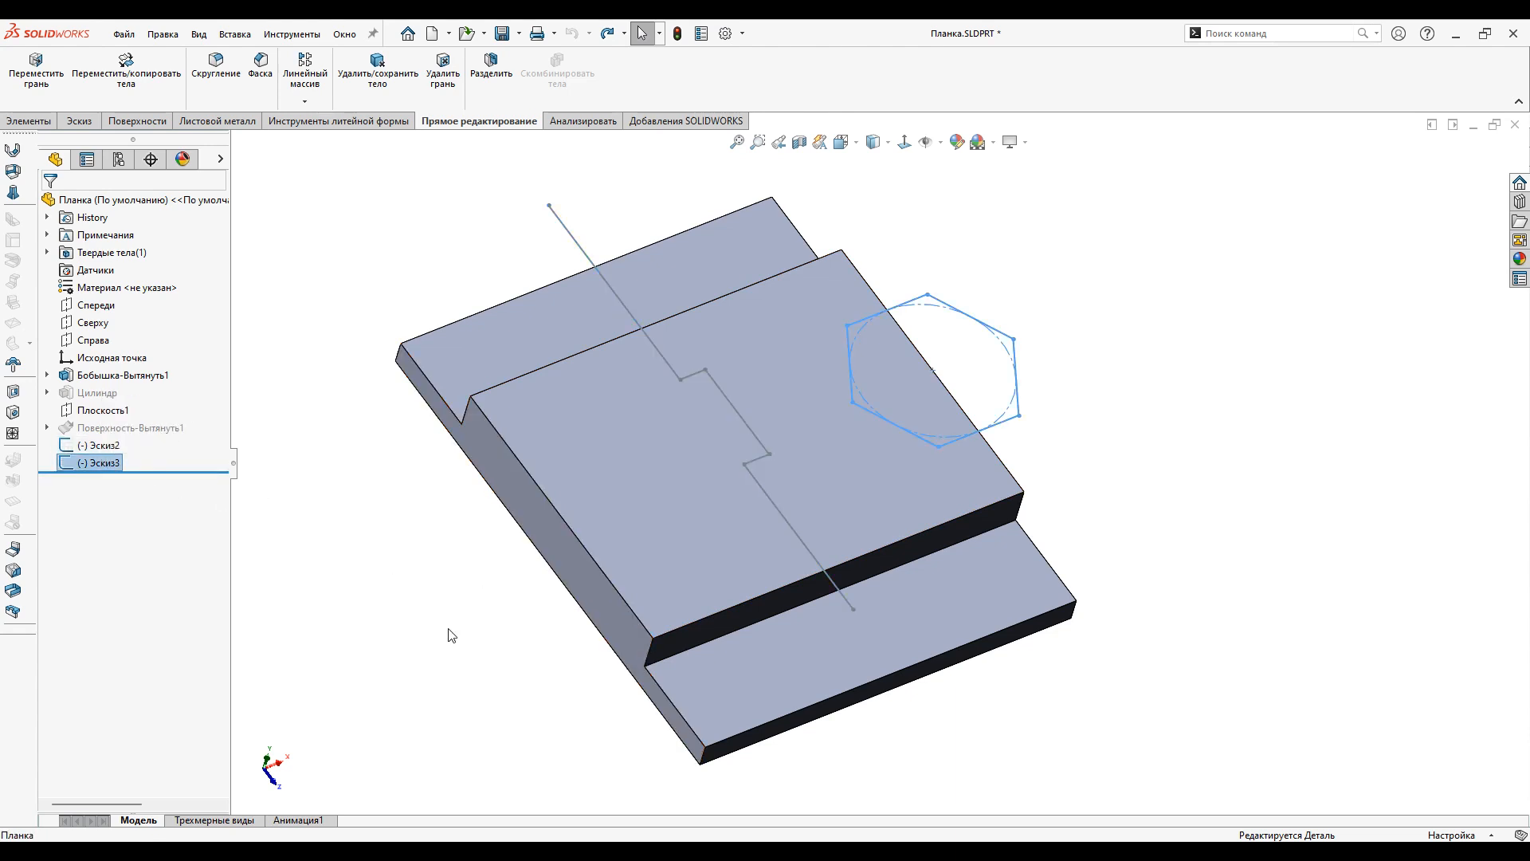
pyautogui.click(451, 634)
pyautogui.moveTo(782, 604); pyautogui.dragTo(764, 574, button='middle')
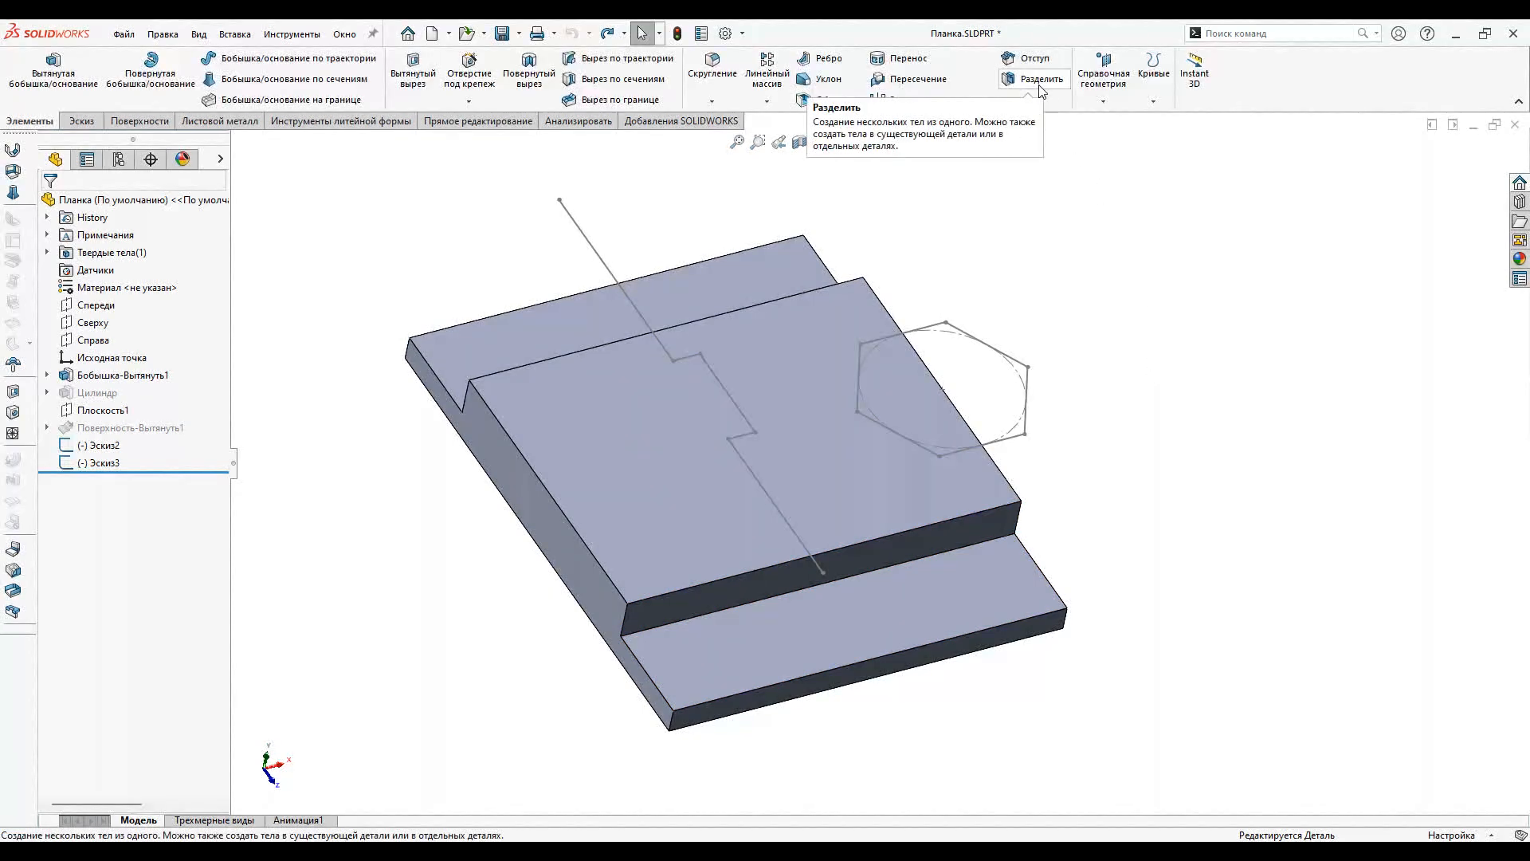
# Step: Split the plate with the stepped-line sketch Эскиз2 as the trim tool, keeping both resulting bodies
pyautogui.click(488, 121)
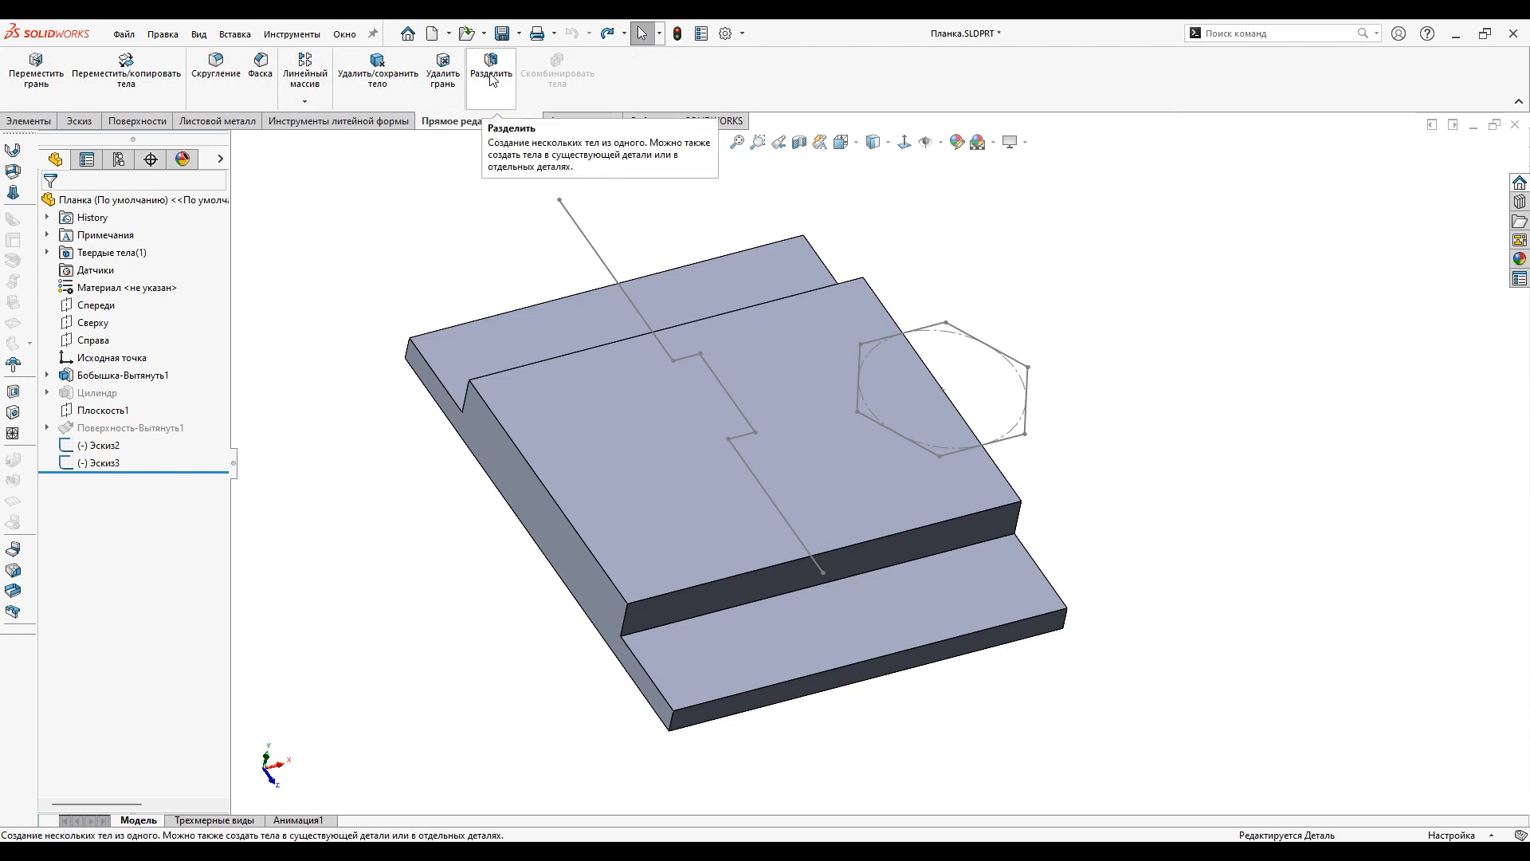
pyautogui.click(235, 34)
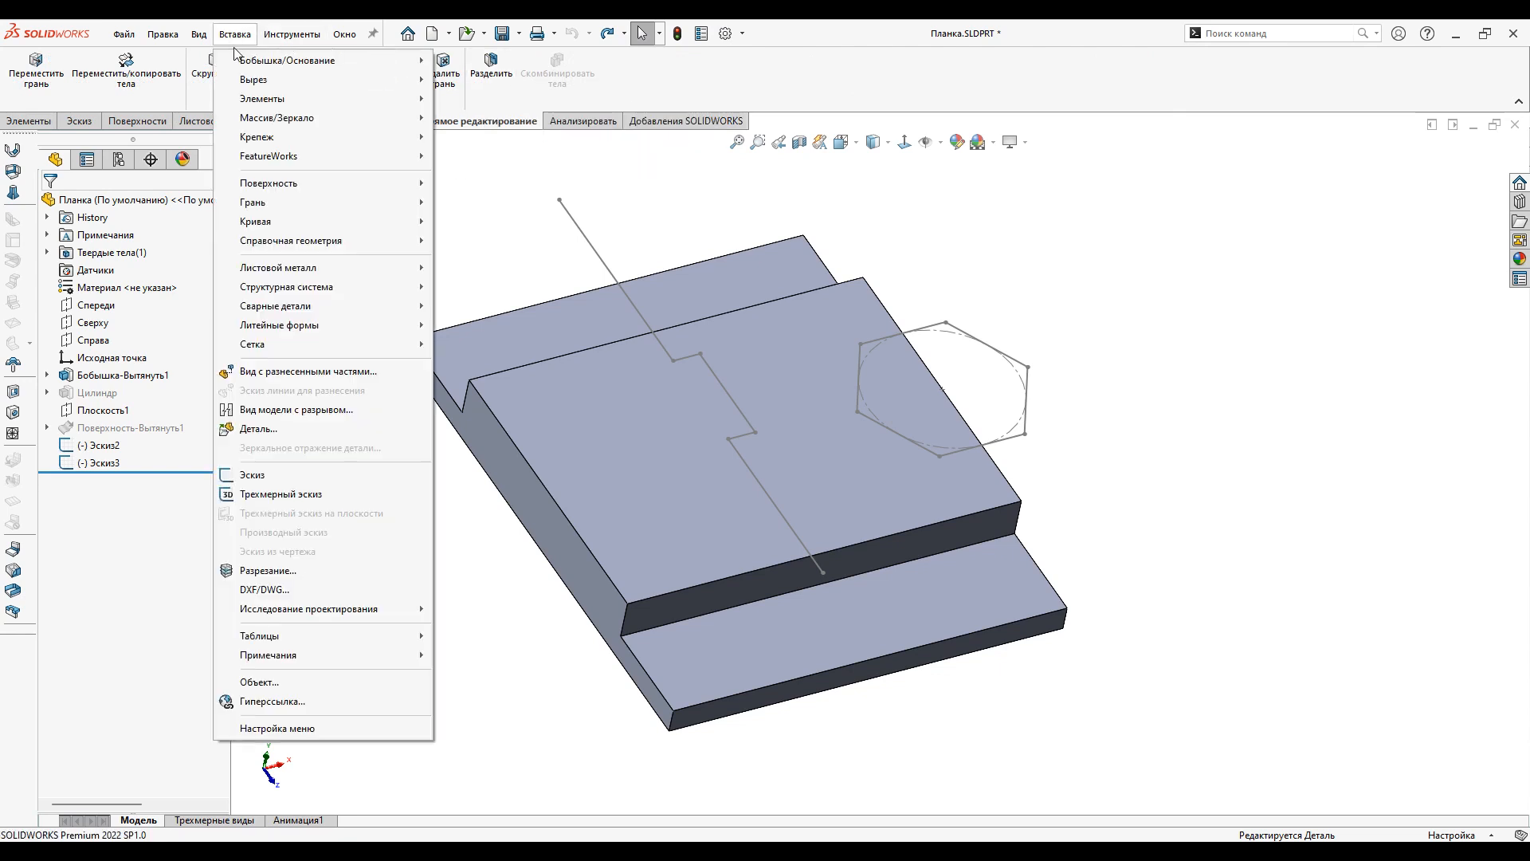
pyautogui.moveTo(265, 99)
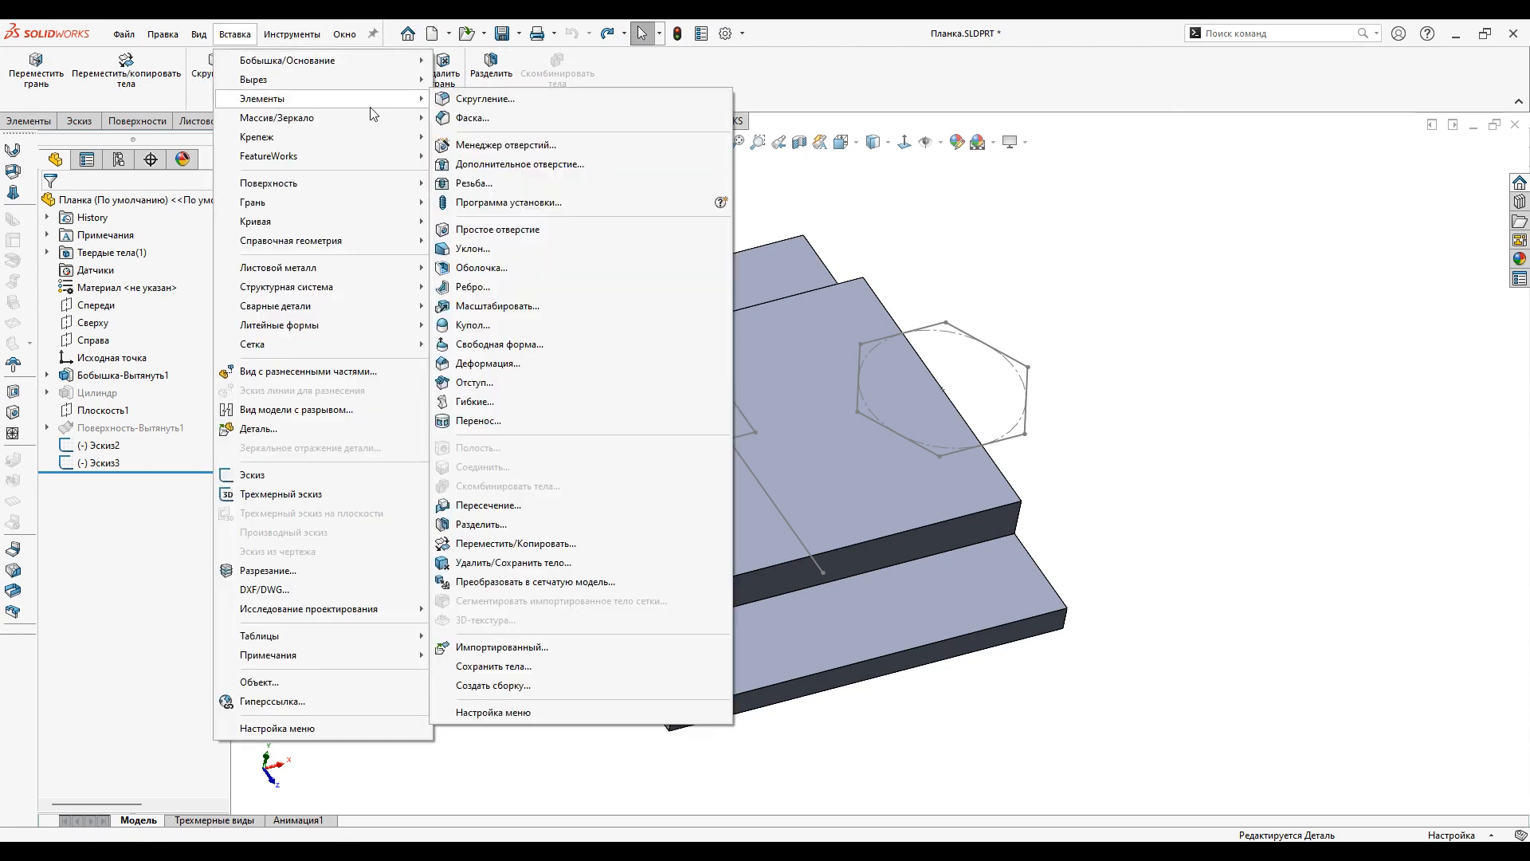
pyautogui.click(488, 524)
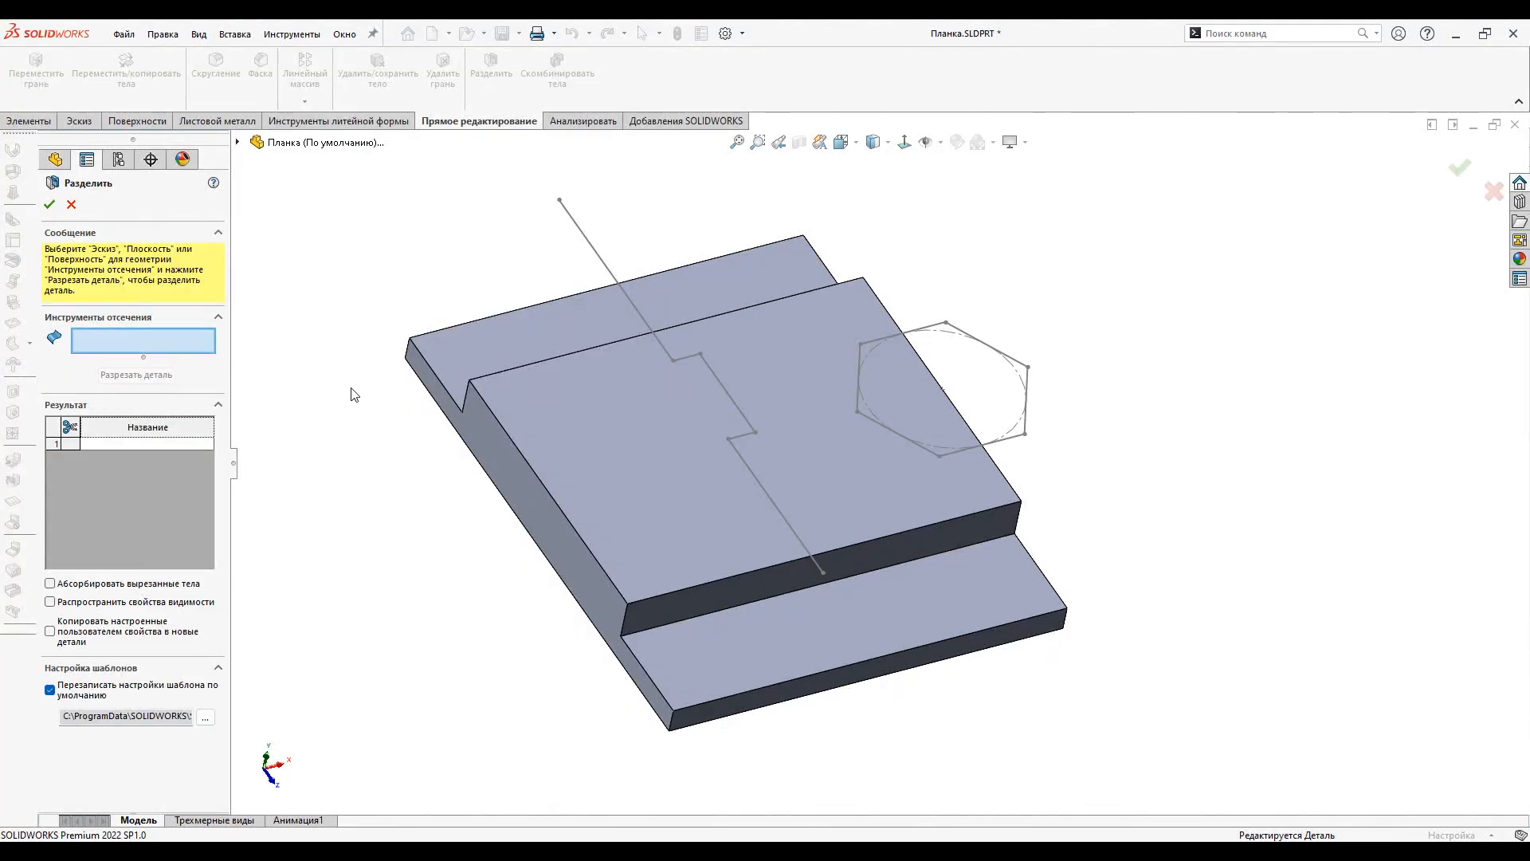
pyautogui.click(602, 259)
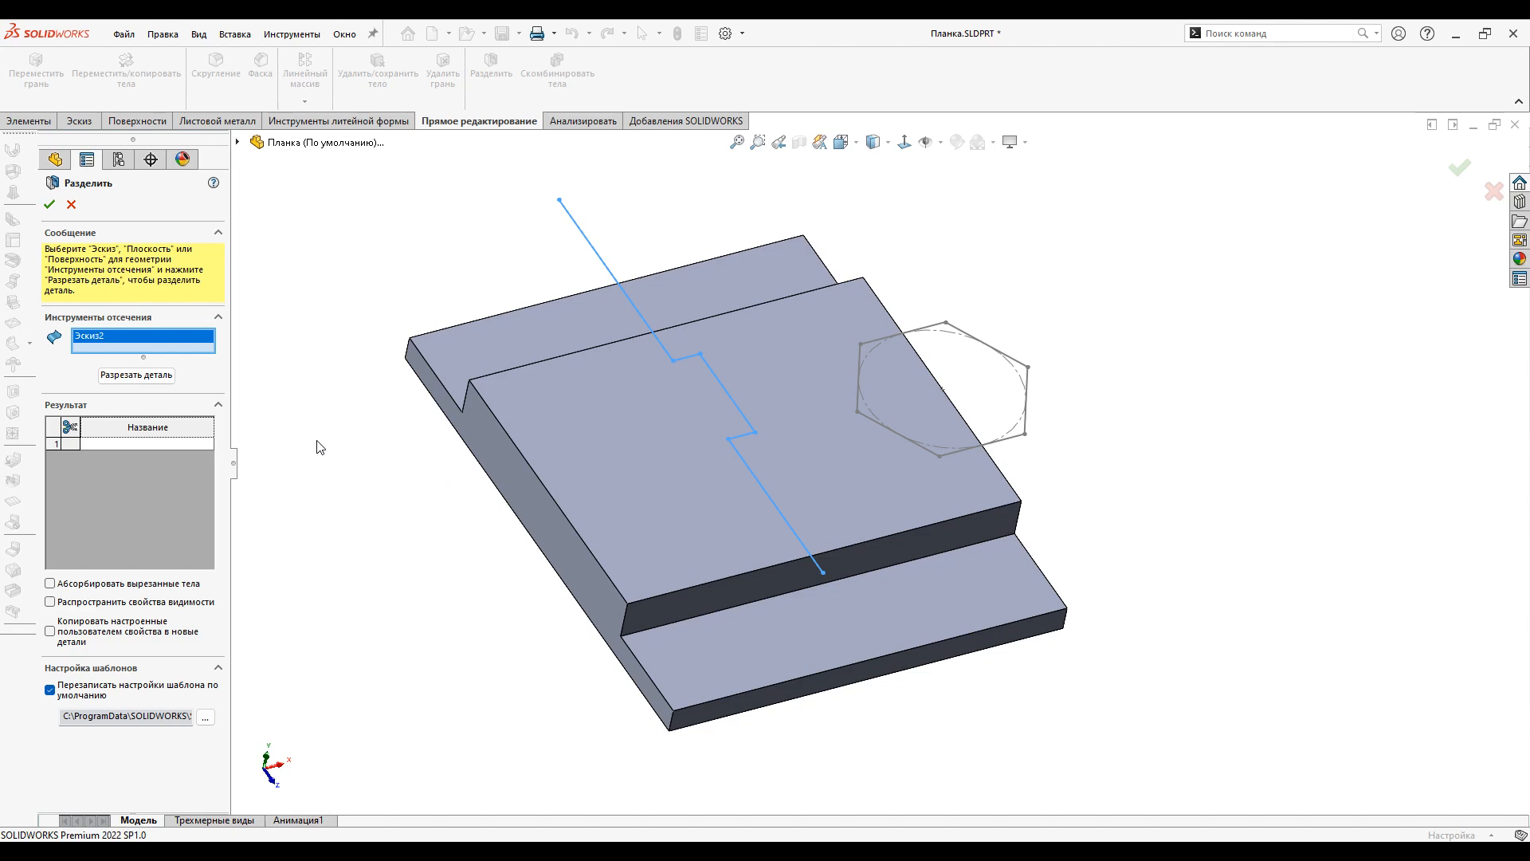
pyautogui.click(137, 374)
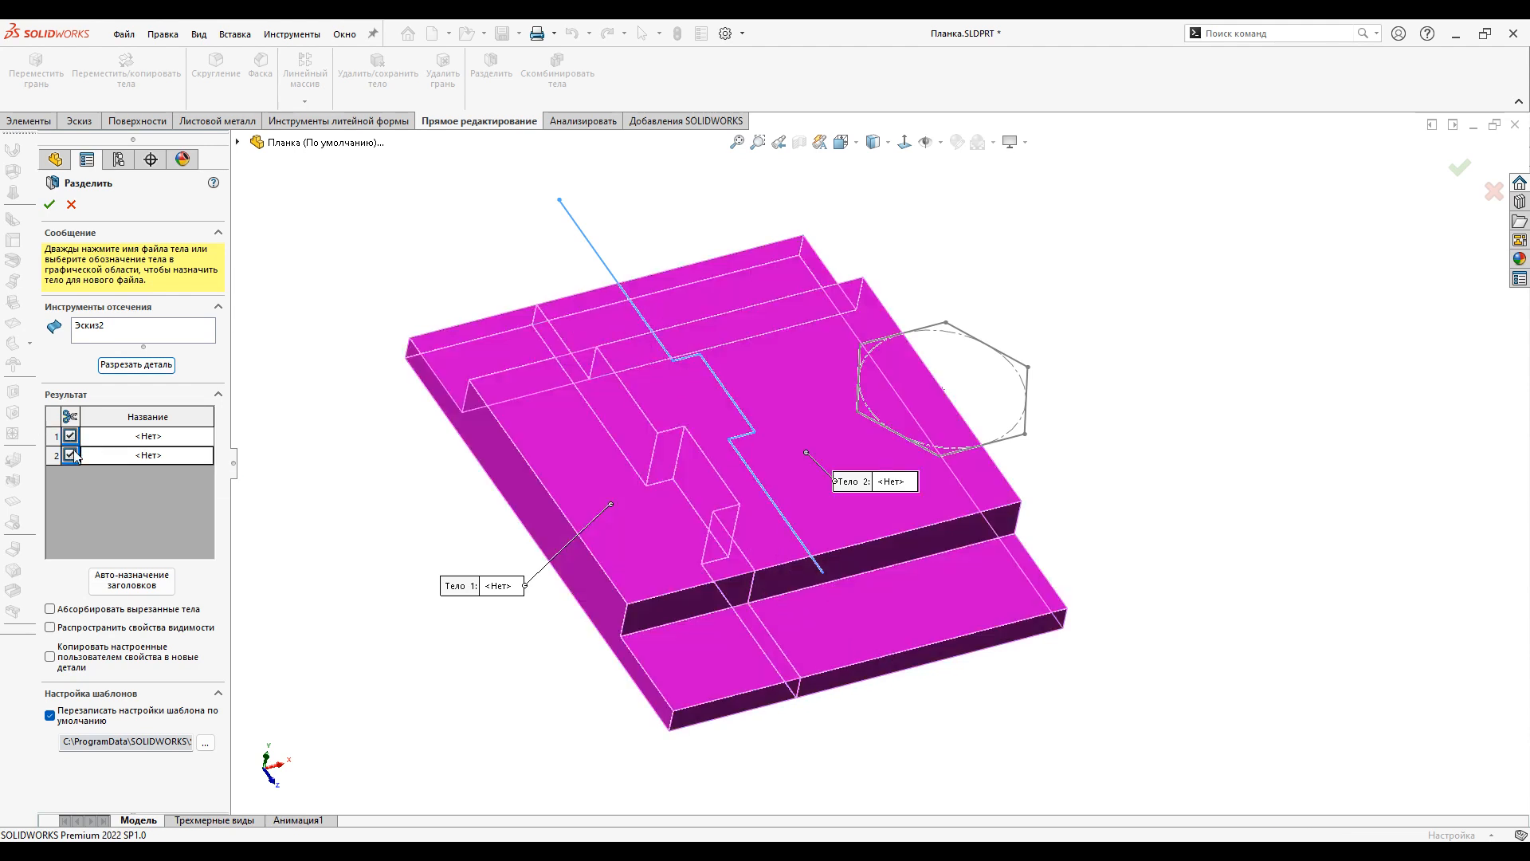
pyautogui.click(71, 414)
pyautogui.click(48, 204)
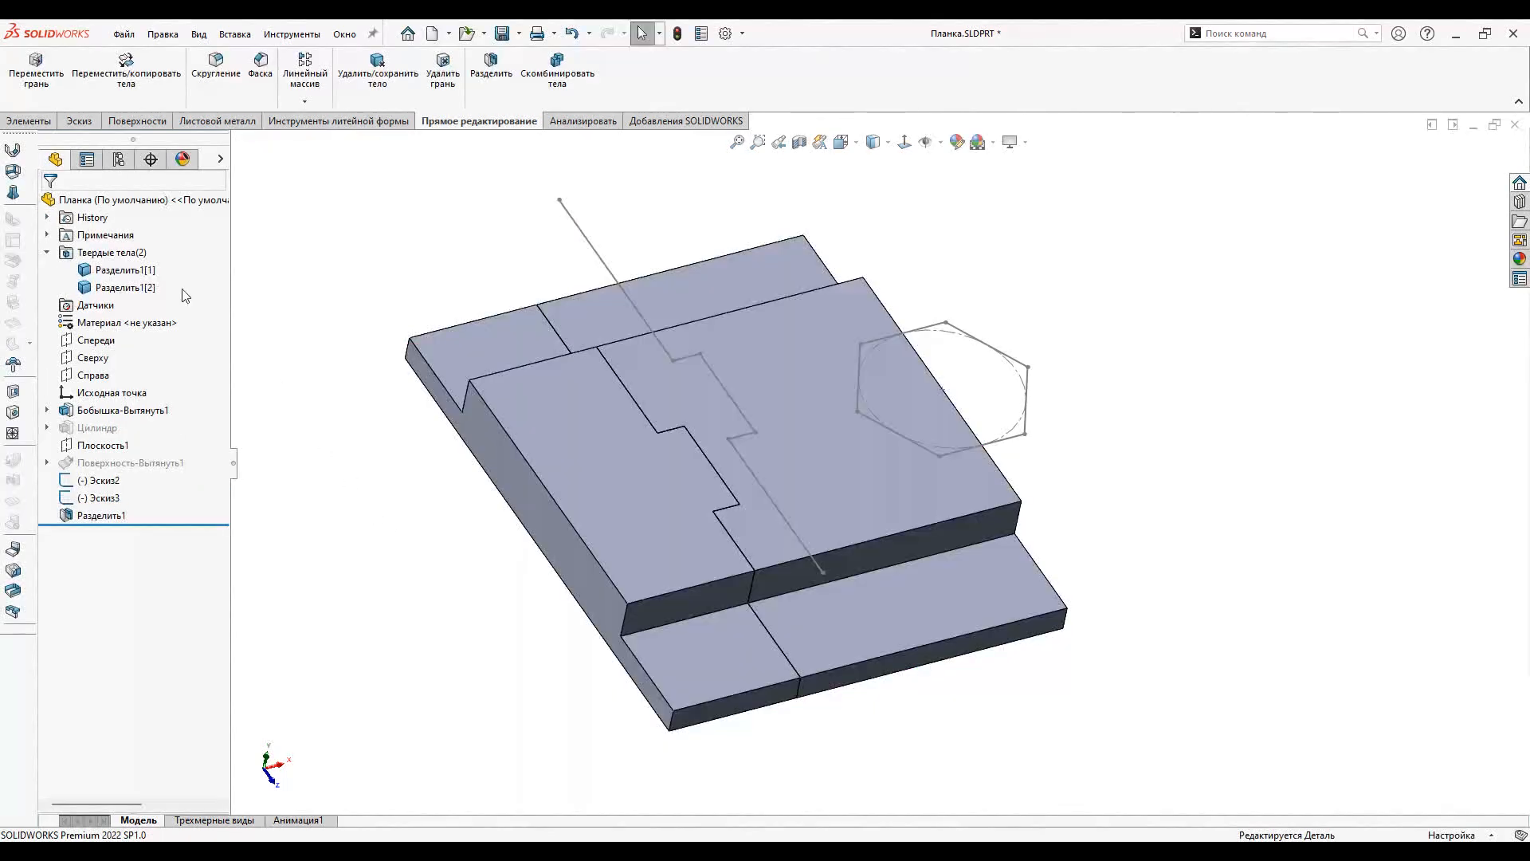
# Step: Highlight each of the two split solid bodies to examine how the plate is divided
pyautogui.click(137, 273)
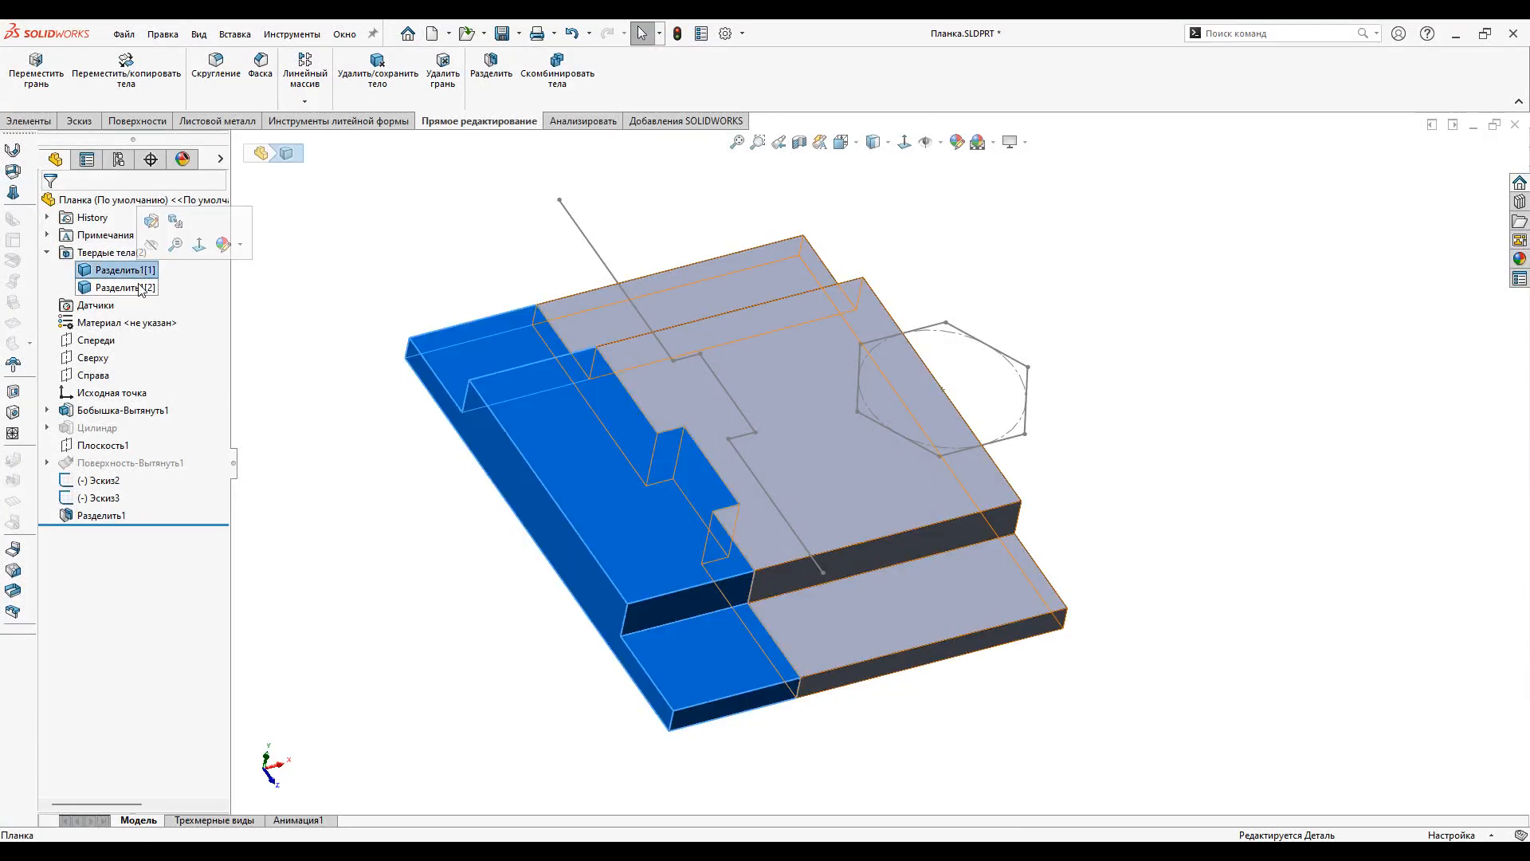
pyautogui.click(127, 288)
pyautogui.click(128, 270)
pyautogui.click(302, 399)
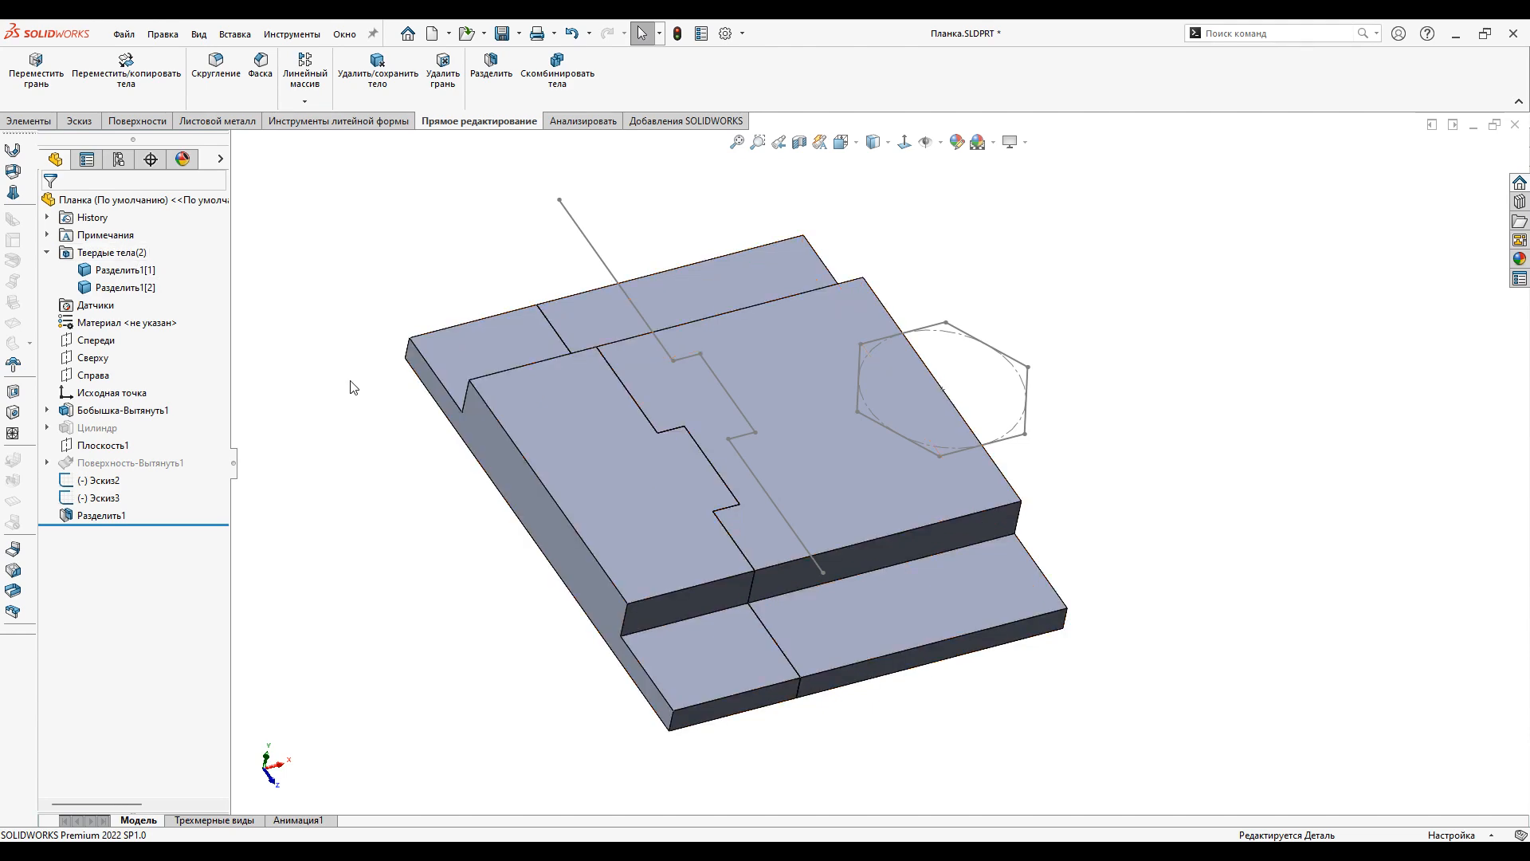
# Step: Edit the split feature Разделить1, adding the hexagon sketch Эскиз3 as a second trim tool, and recut the part
pyautogui.click(117, 516)
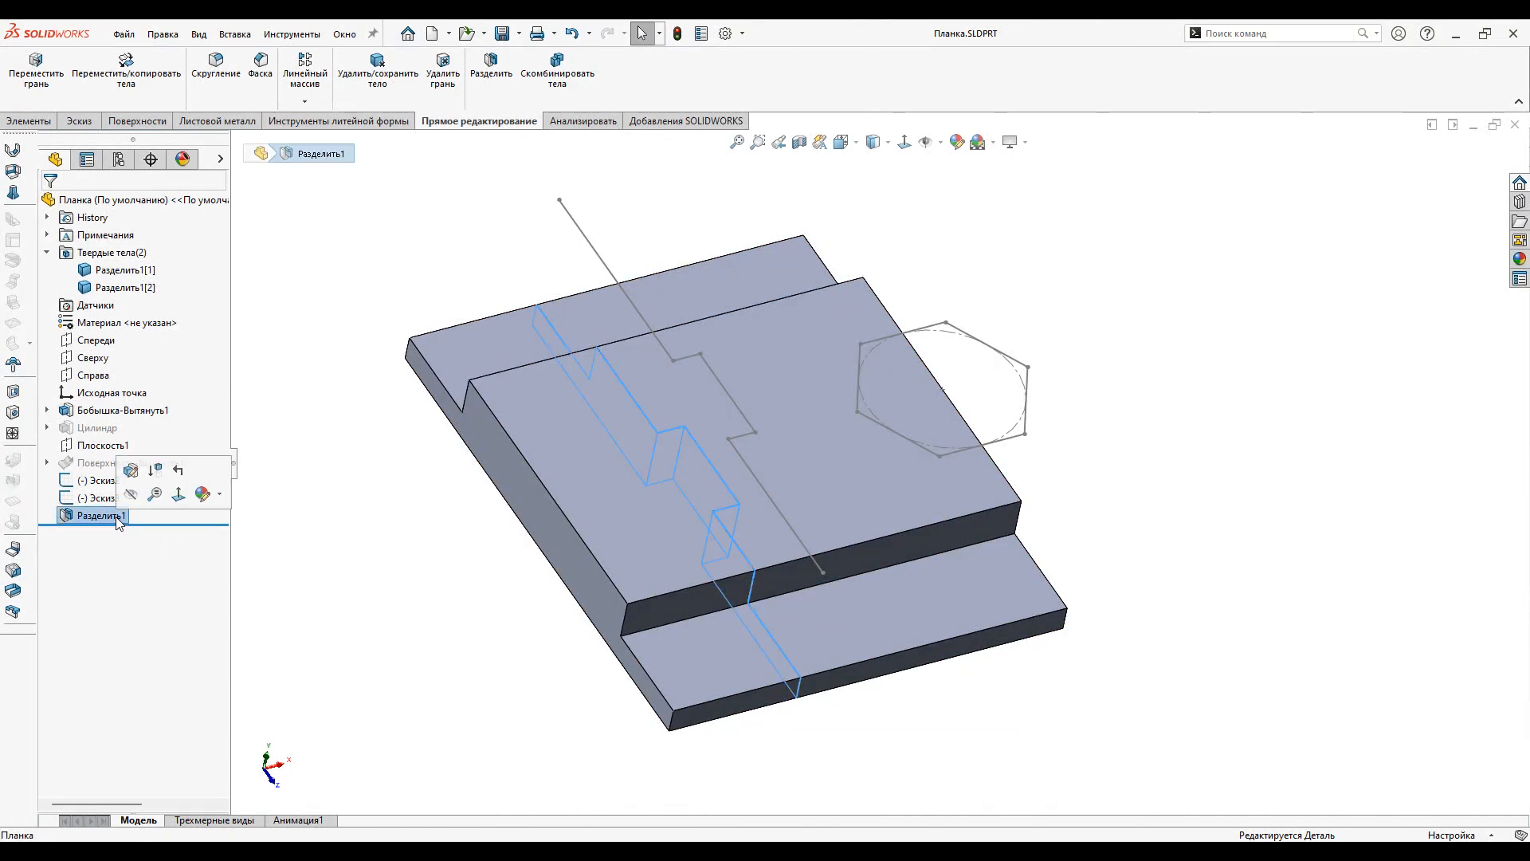
pyautogui.click(133, 472)
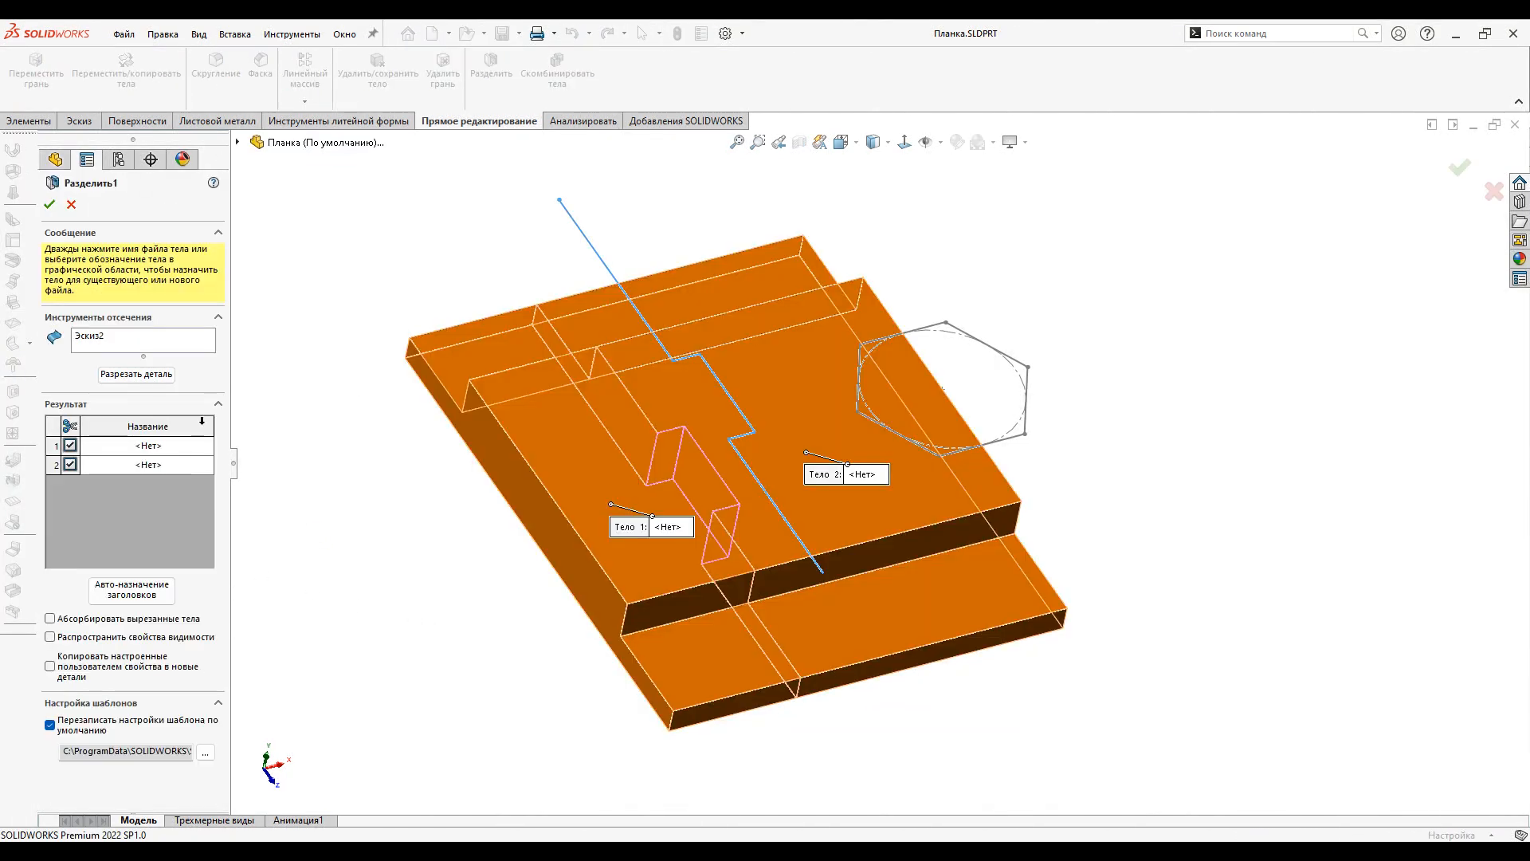
pyautogui.click(140, 337)
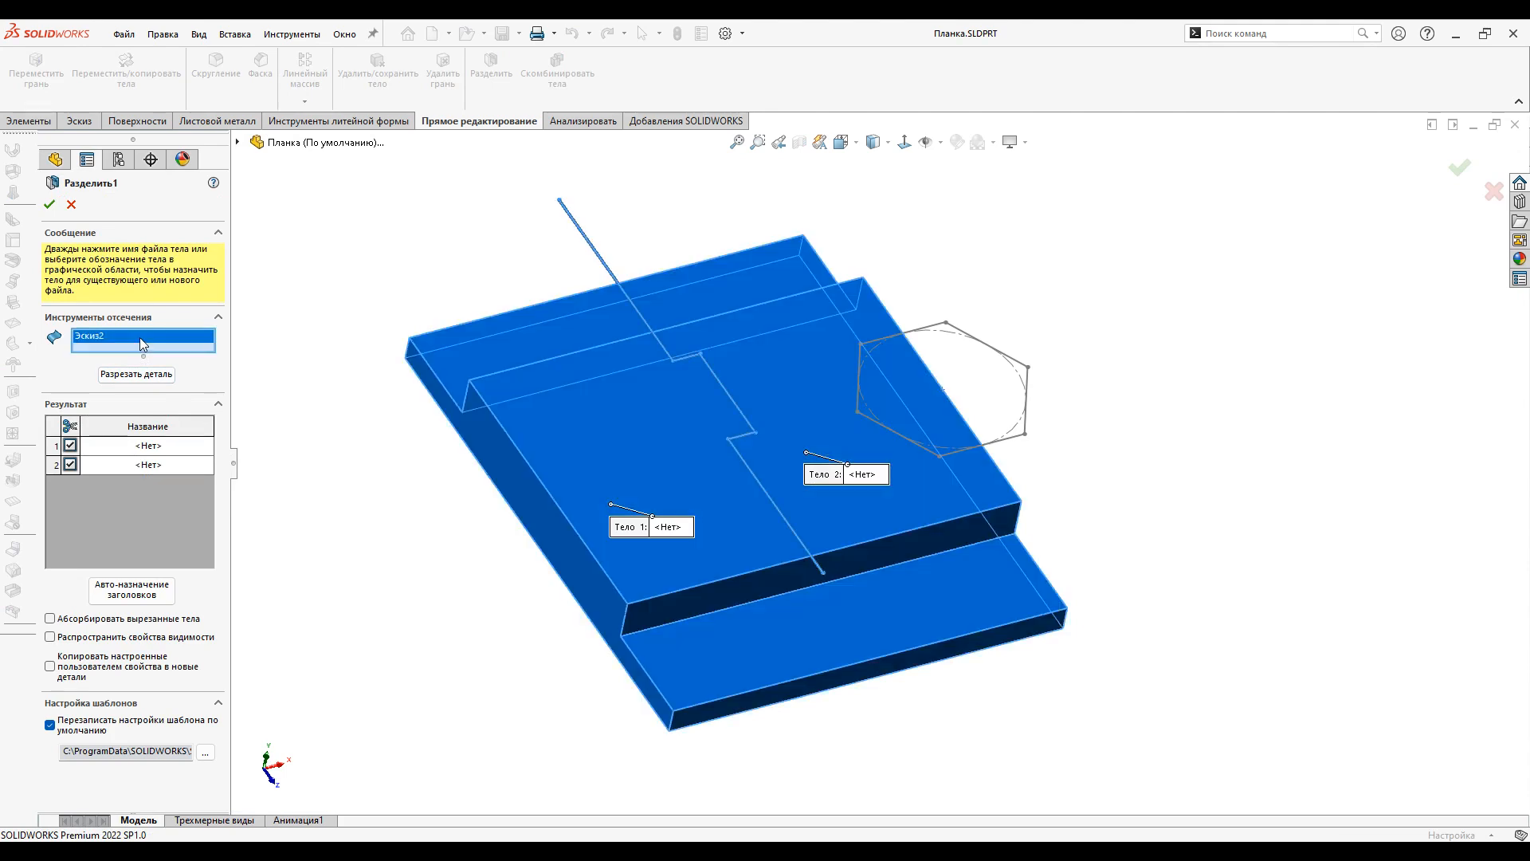
pyautogui.click(930, 329)
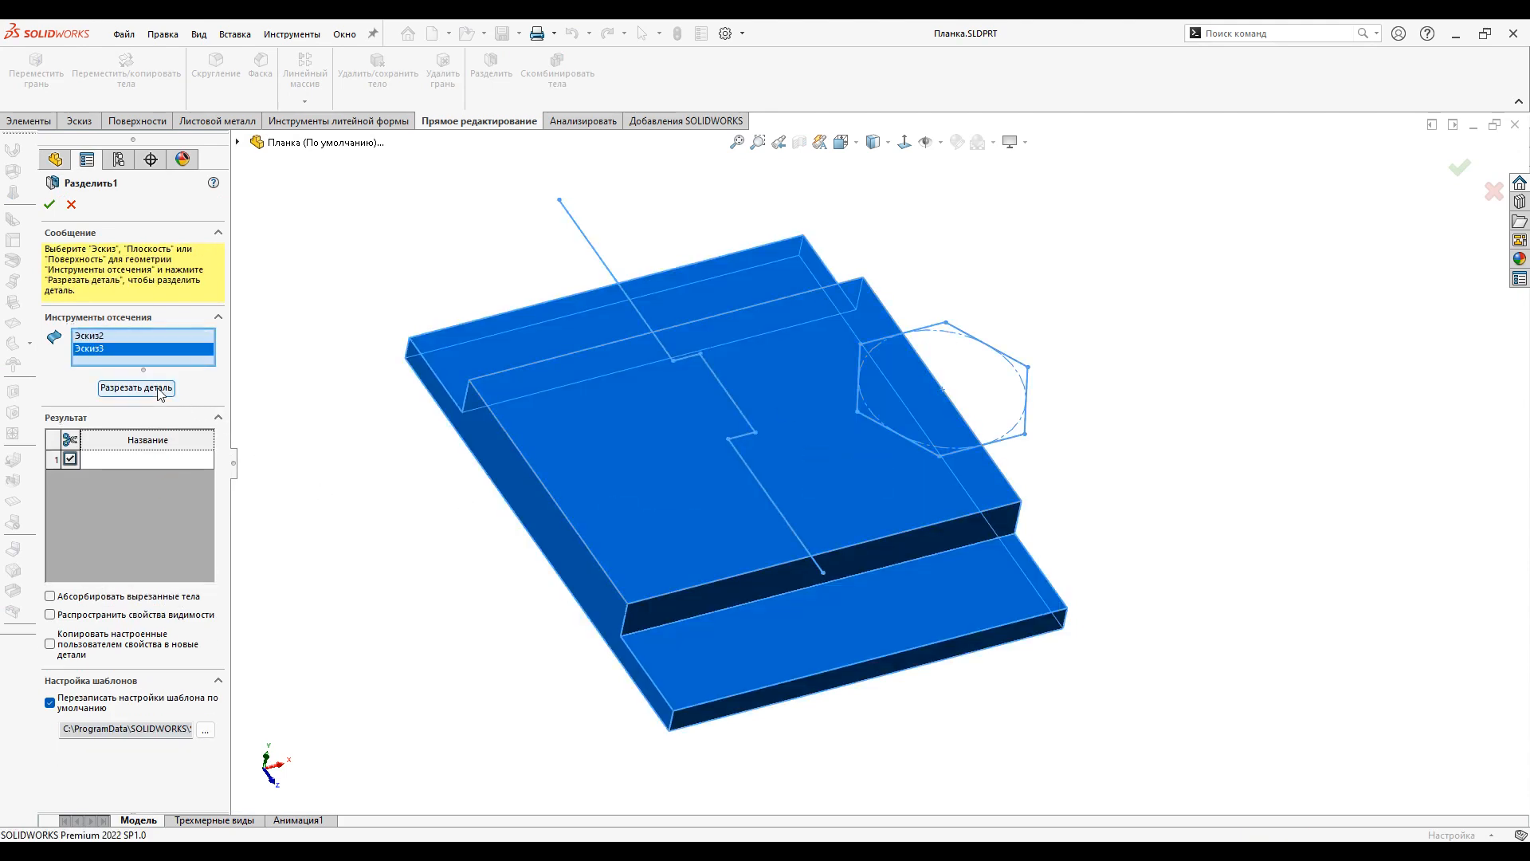
pyautogui.click(159, 389)
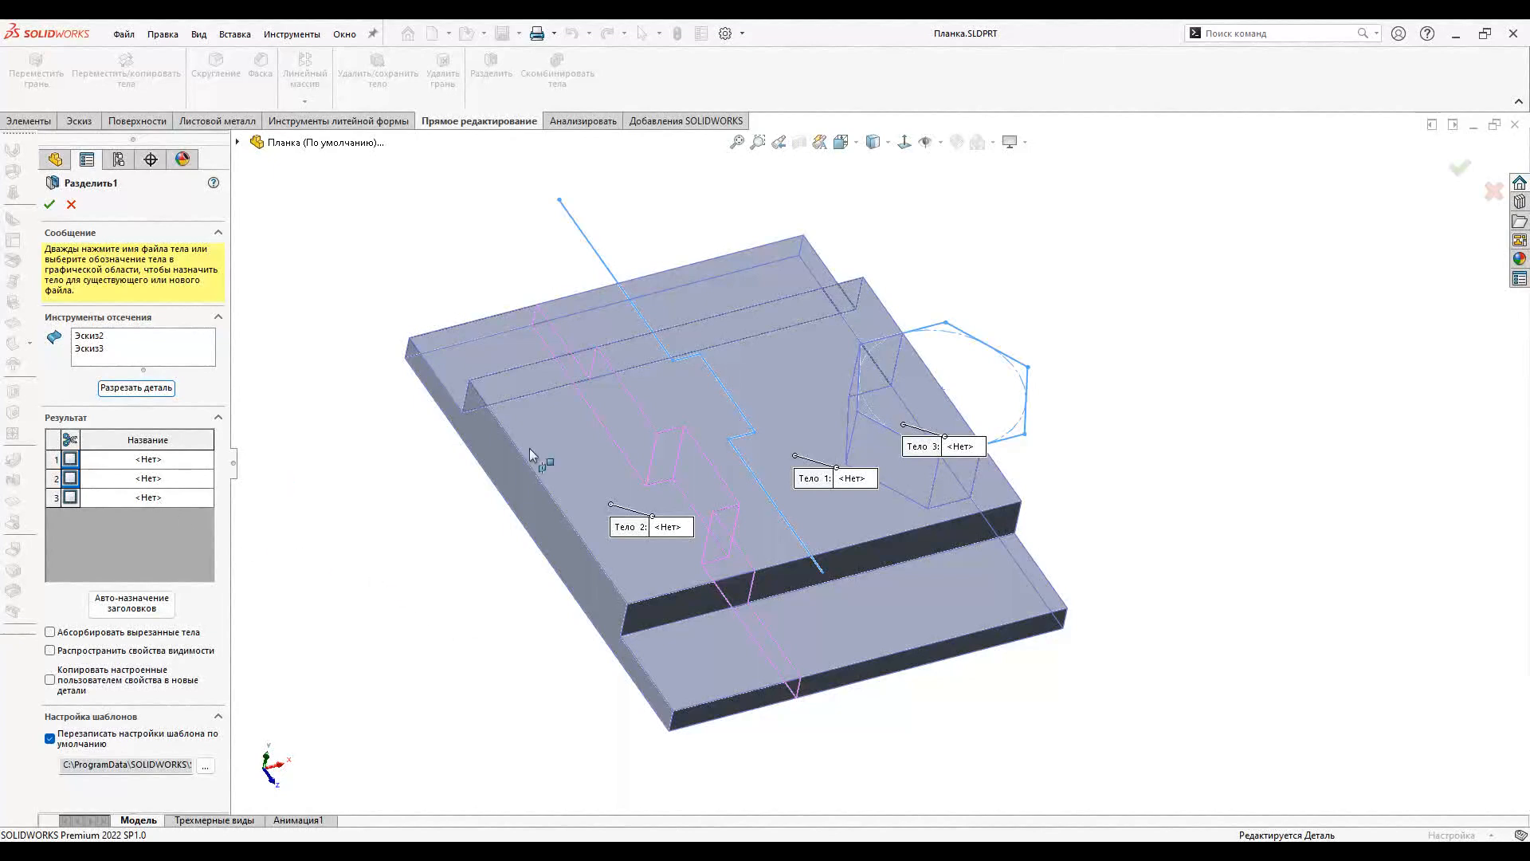
# Step: Mark only resulting body 3, the hexagonal corner piece, and complete the split with cut bodies consumed
pyautogui.click(901, 376)
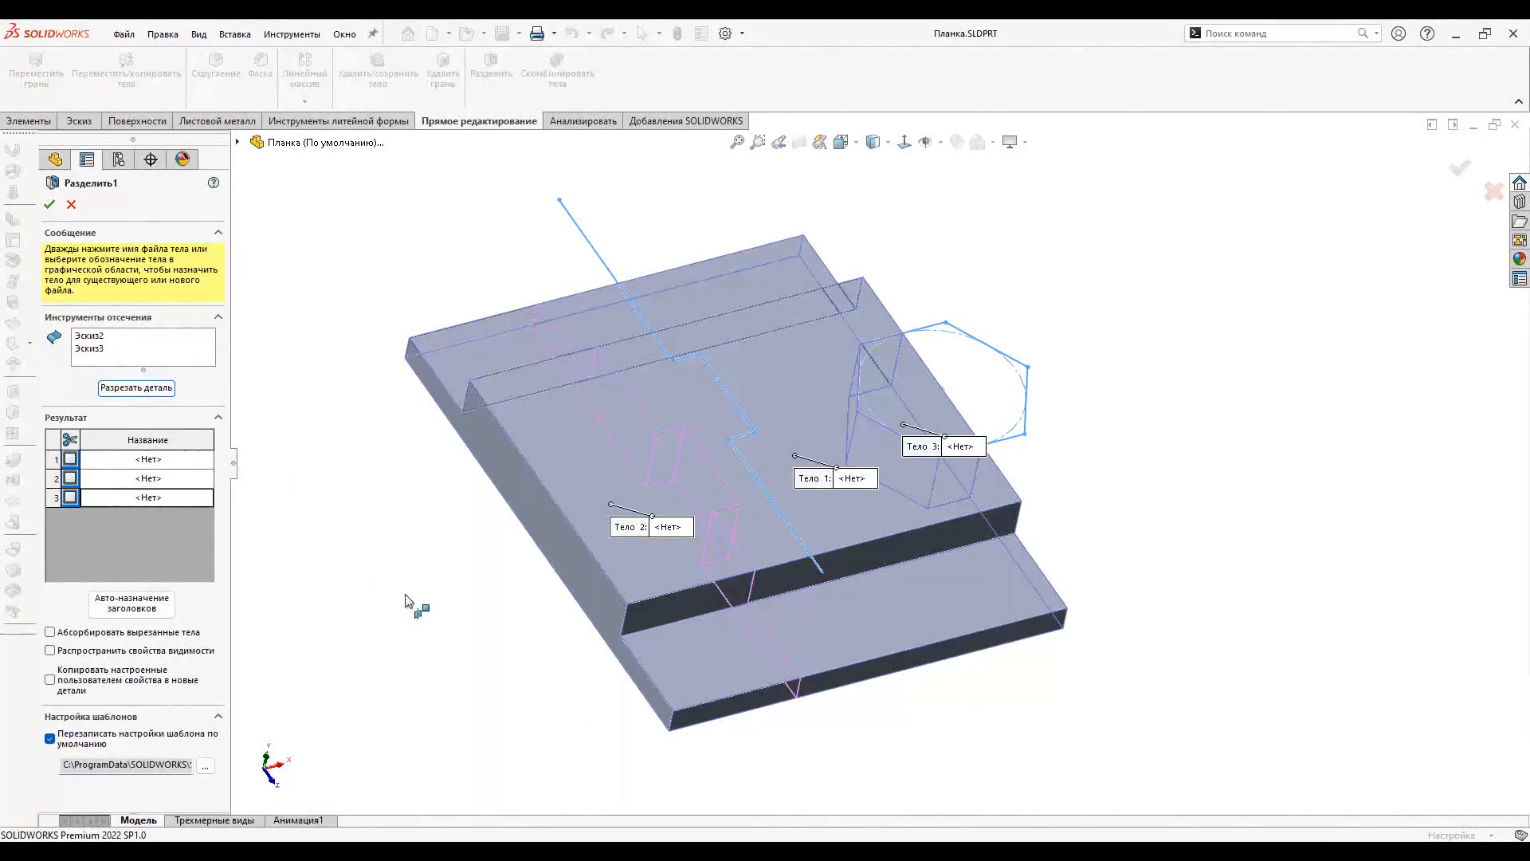
pyautogui.click(51, 632)
pyautogui.click(76, 497)
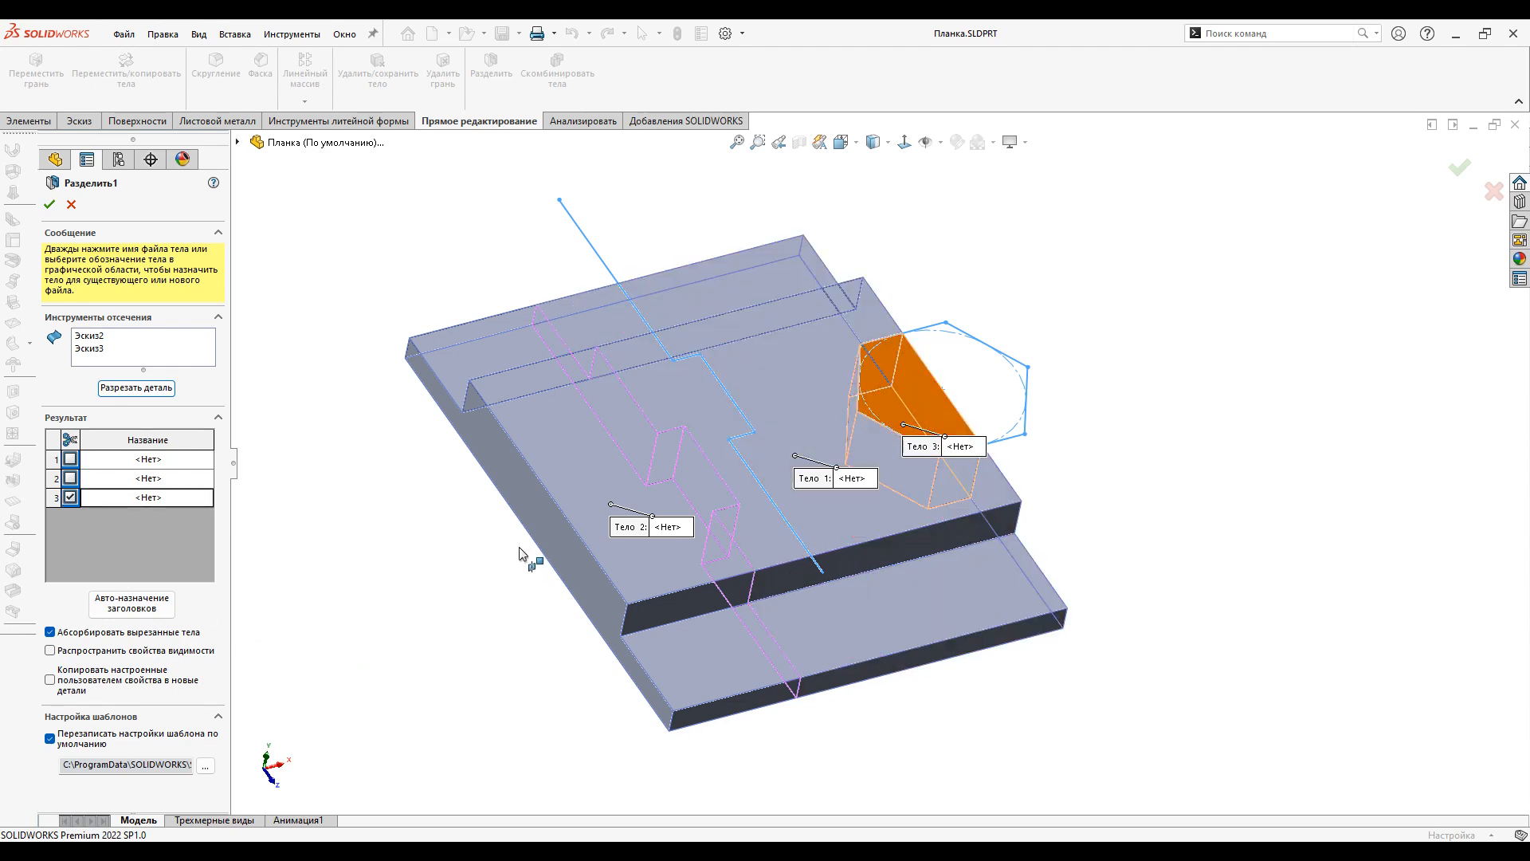
pyautogui.click(49, 204)
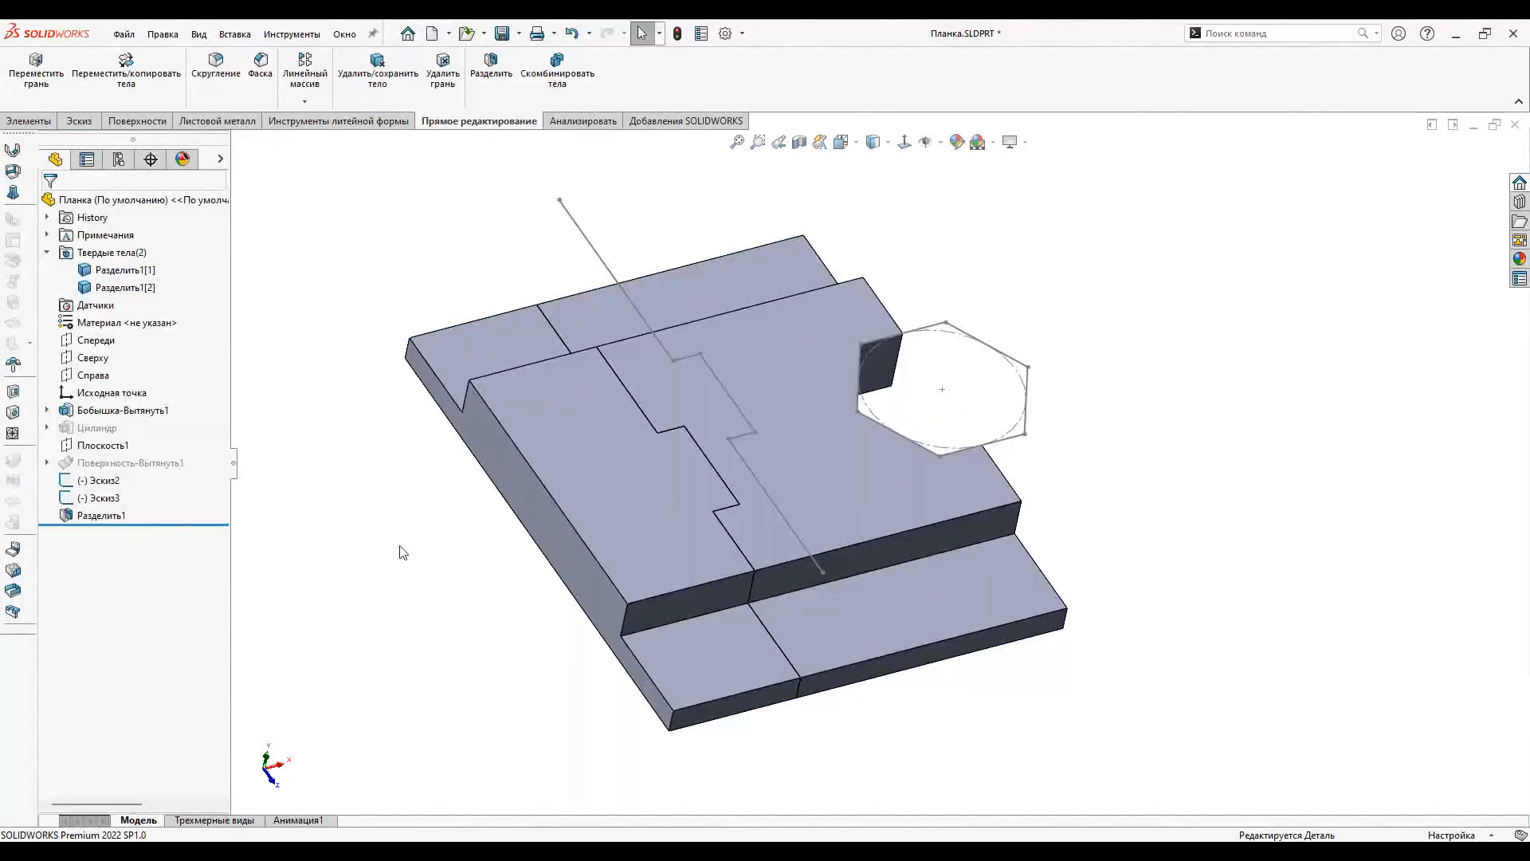
# Step: Highlight the remaining solid bodies of the plate in turn to examine the edited split
pyautogui.click(150, 271)
pyautogui.click(130, 288)
pyautogui.click(127, 271)
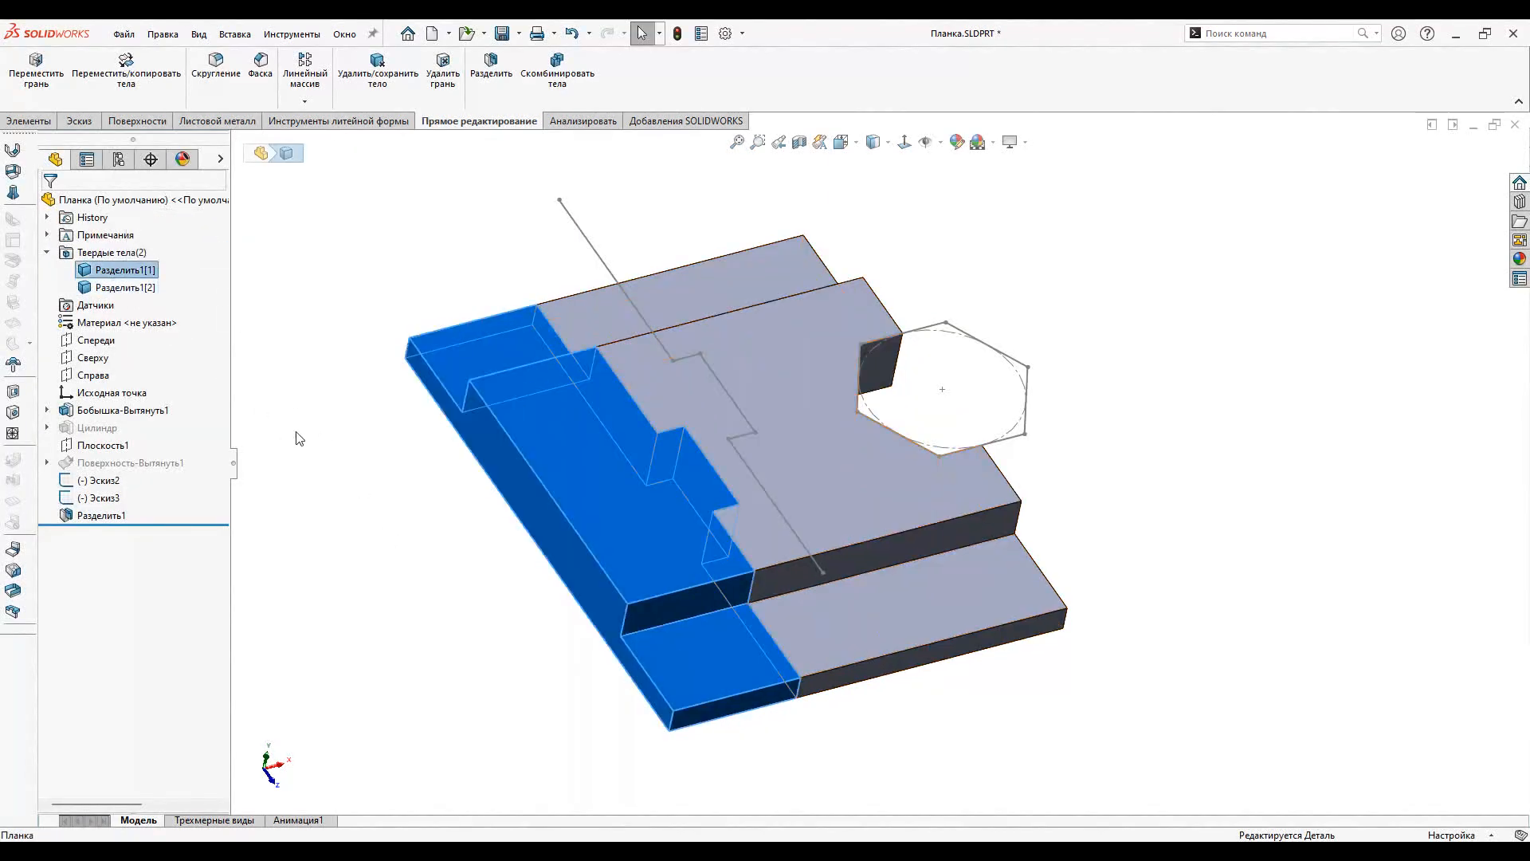
pyautogui.click(312, 443)
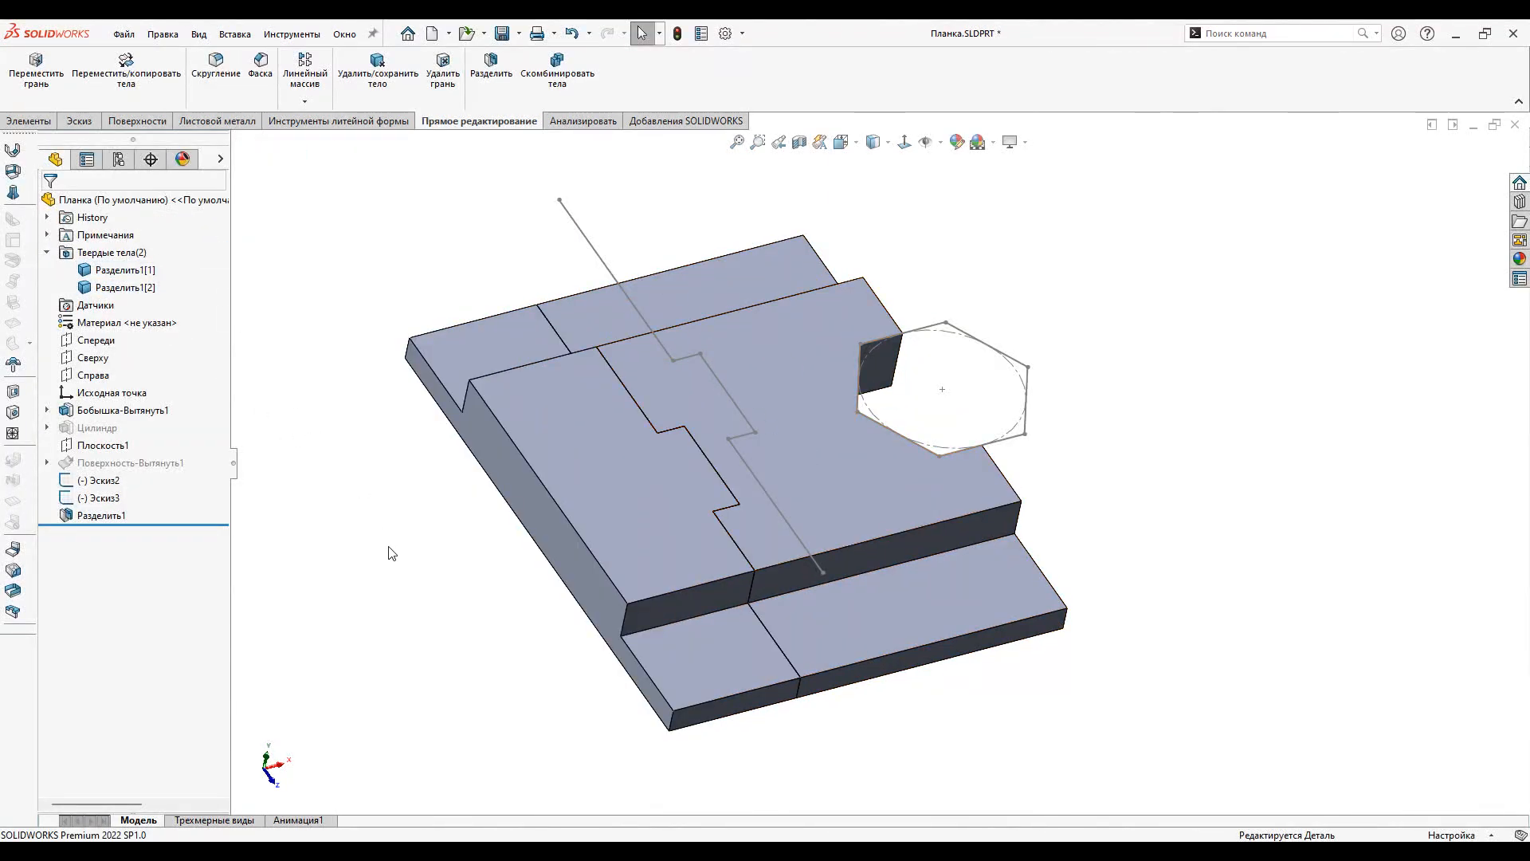
# Step: Save the part and unsuppress the Цилиндр feature
pyautogui.hotkey('ctrl', 's')
pyautogui.click(112, 430)
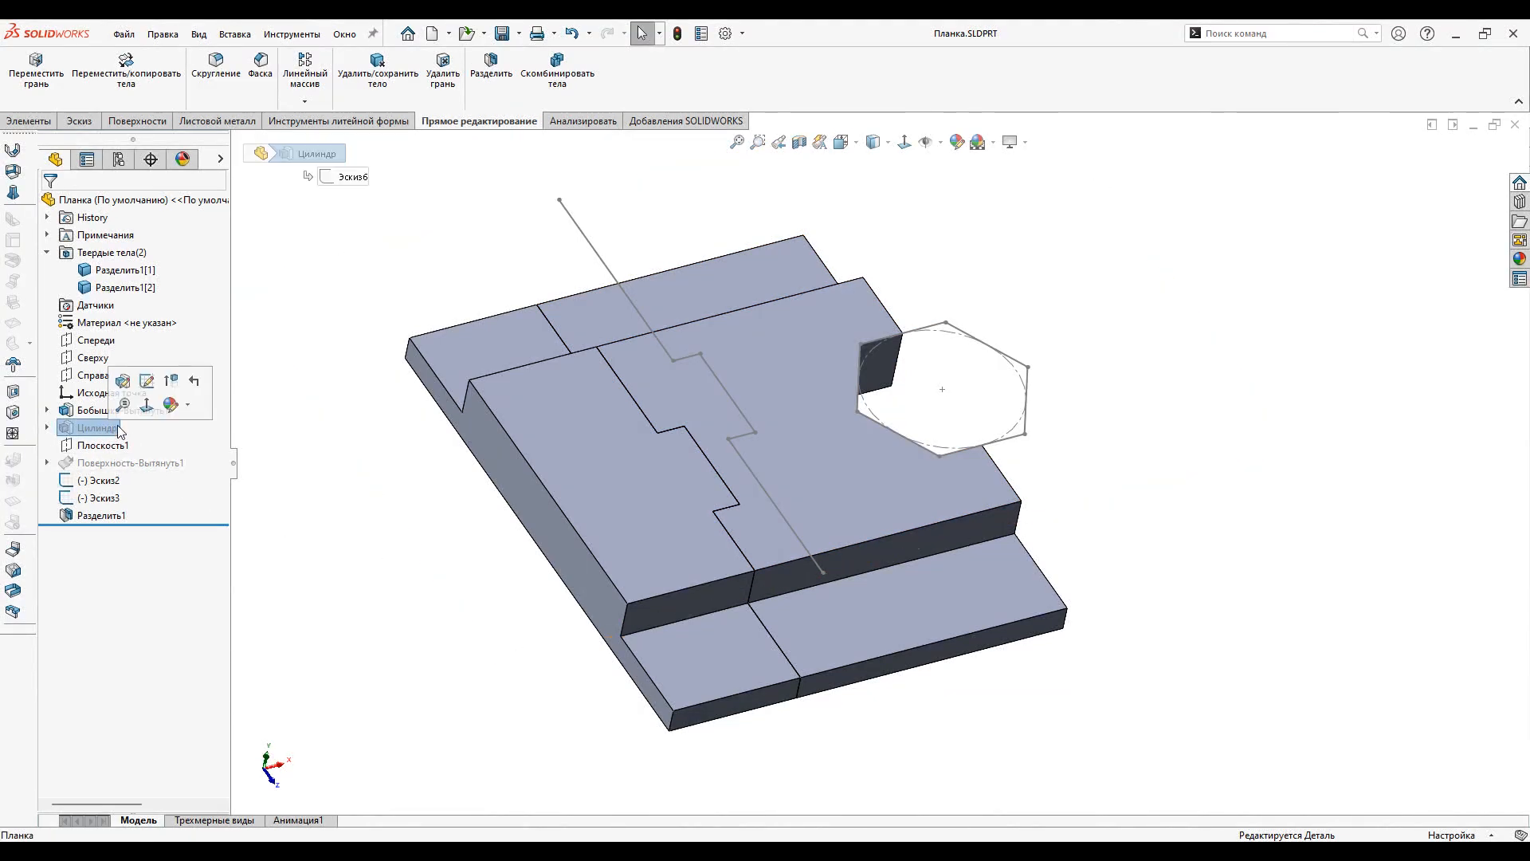
pyautogui.click(171, 380)
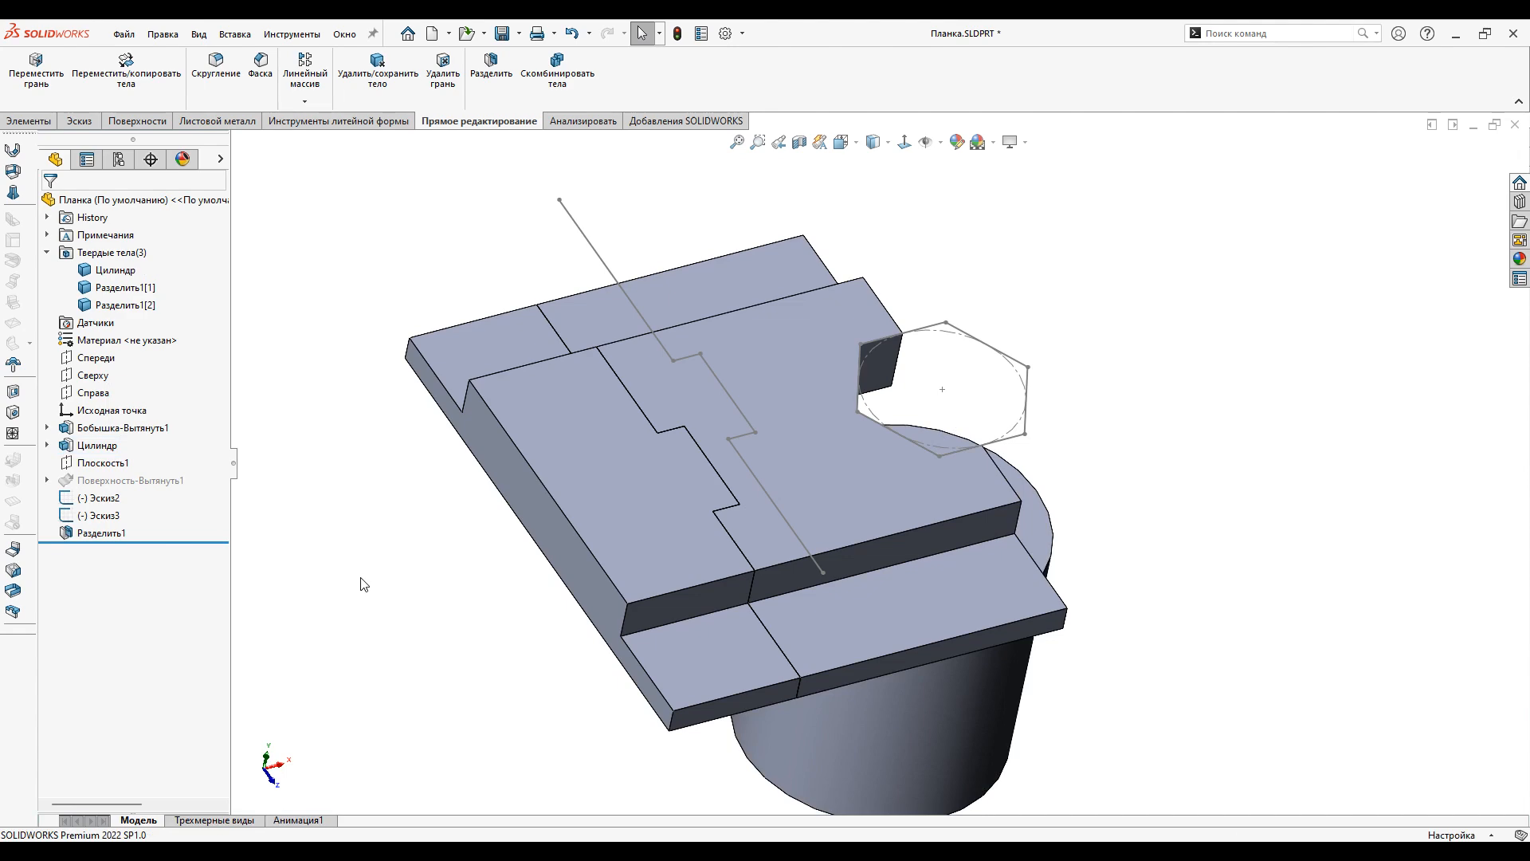
# Step: Edit the split feature Разделить1 to act on selected bodies only, with the cylinder as the sole target body
pyautogui.click(116, 534)
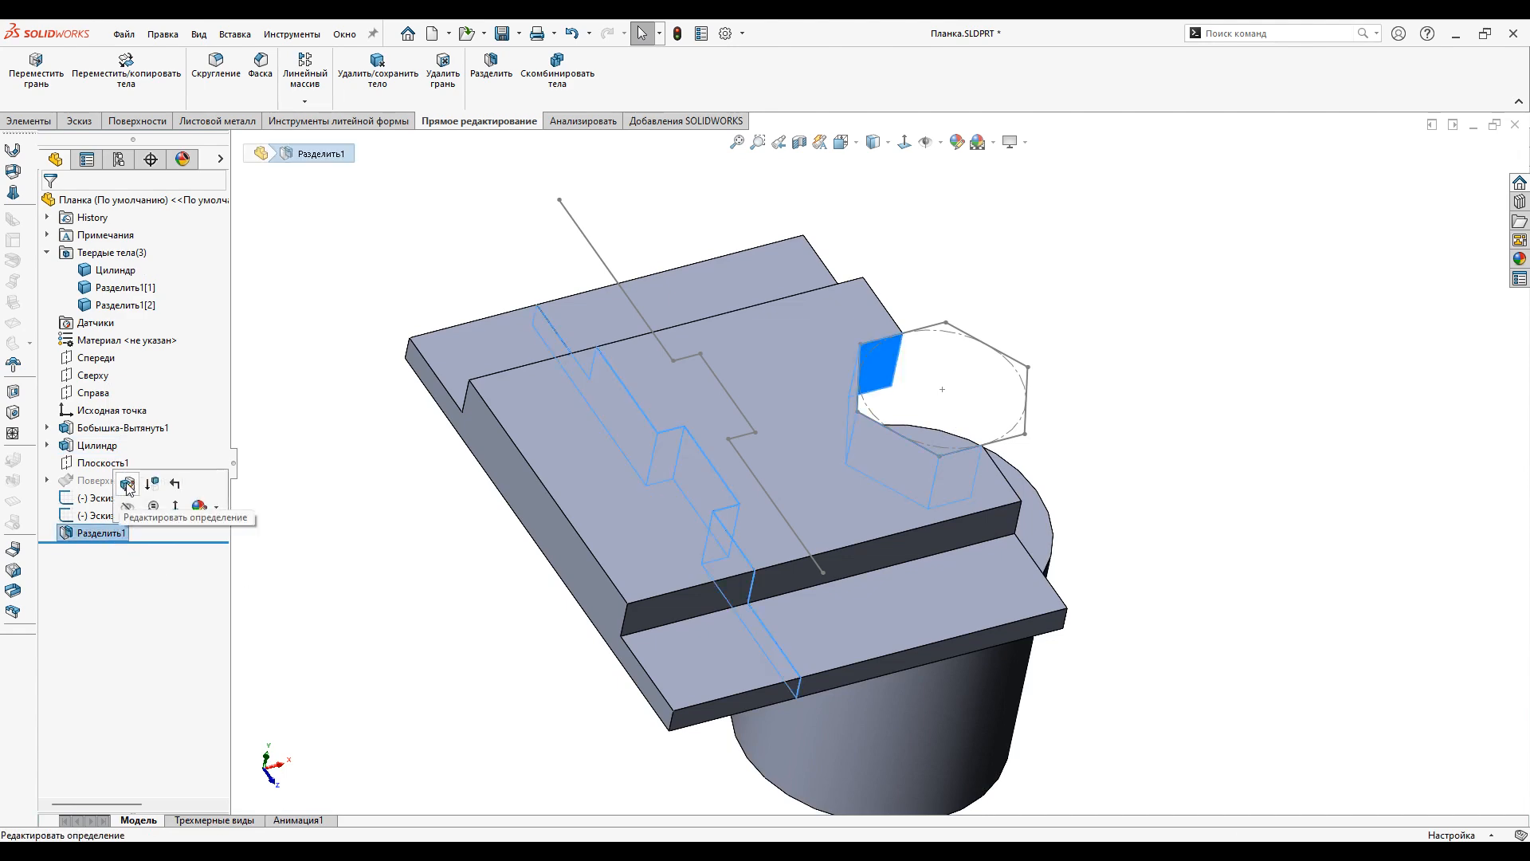
pyautogui.click(127, 484)
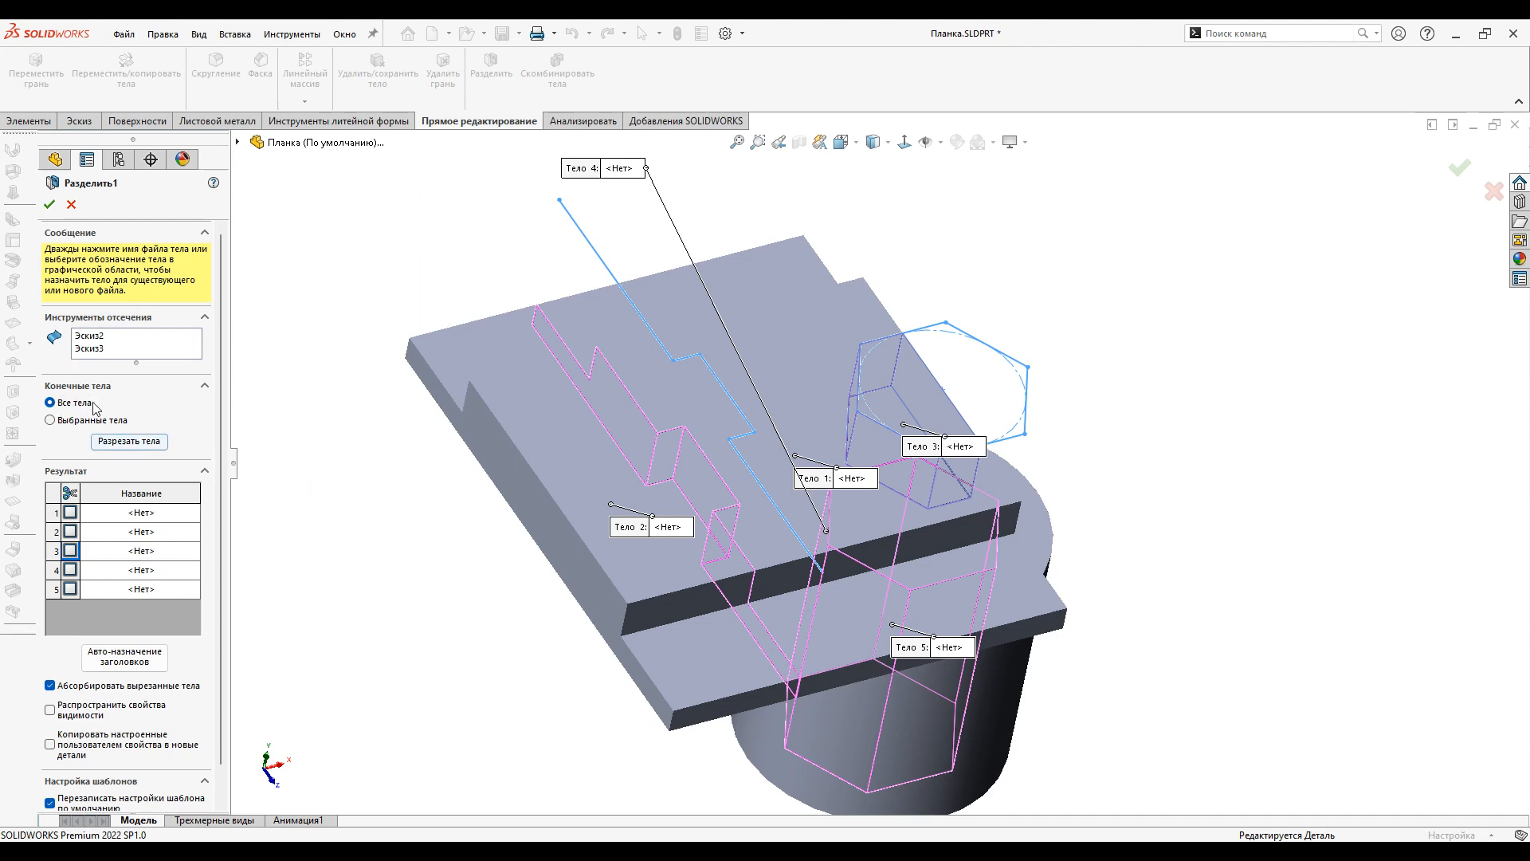
pyautogui.click(75, 421)
pyautogui.rightClick(150, 458)
pyautogui.click(192, 487)
pyautogui.click(1055, 595)
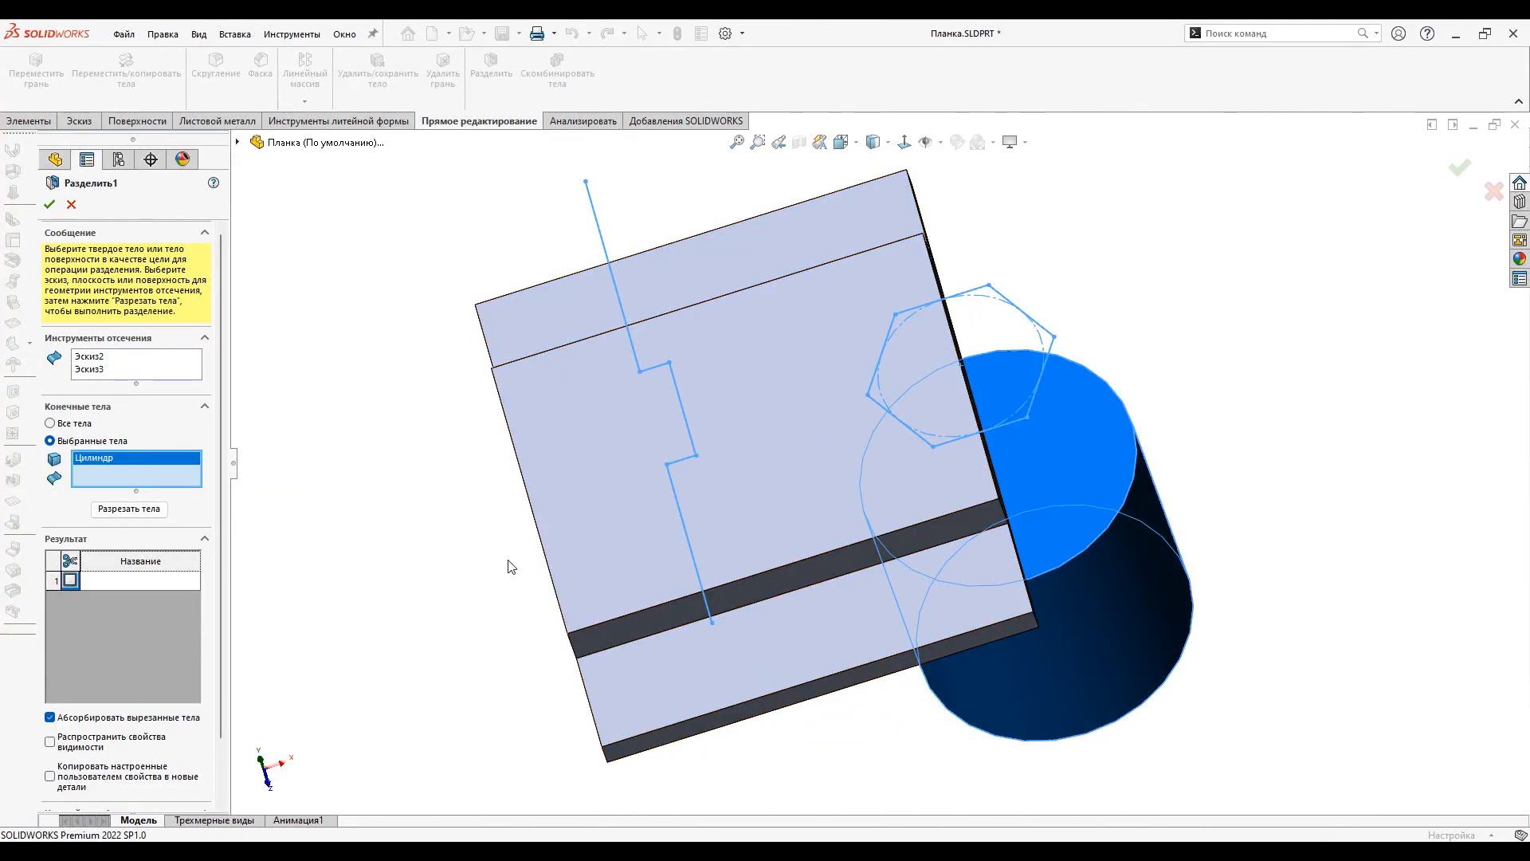
# Step: Cut the cylinder with the trim tools and consume resulting body 2, the hexagonal core, to complete the split
pyautogui.click(128, 508)
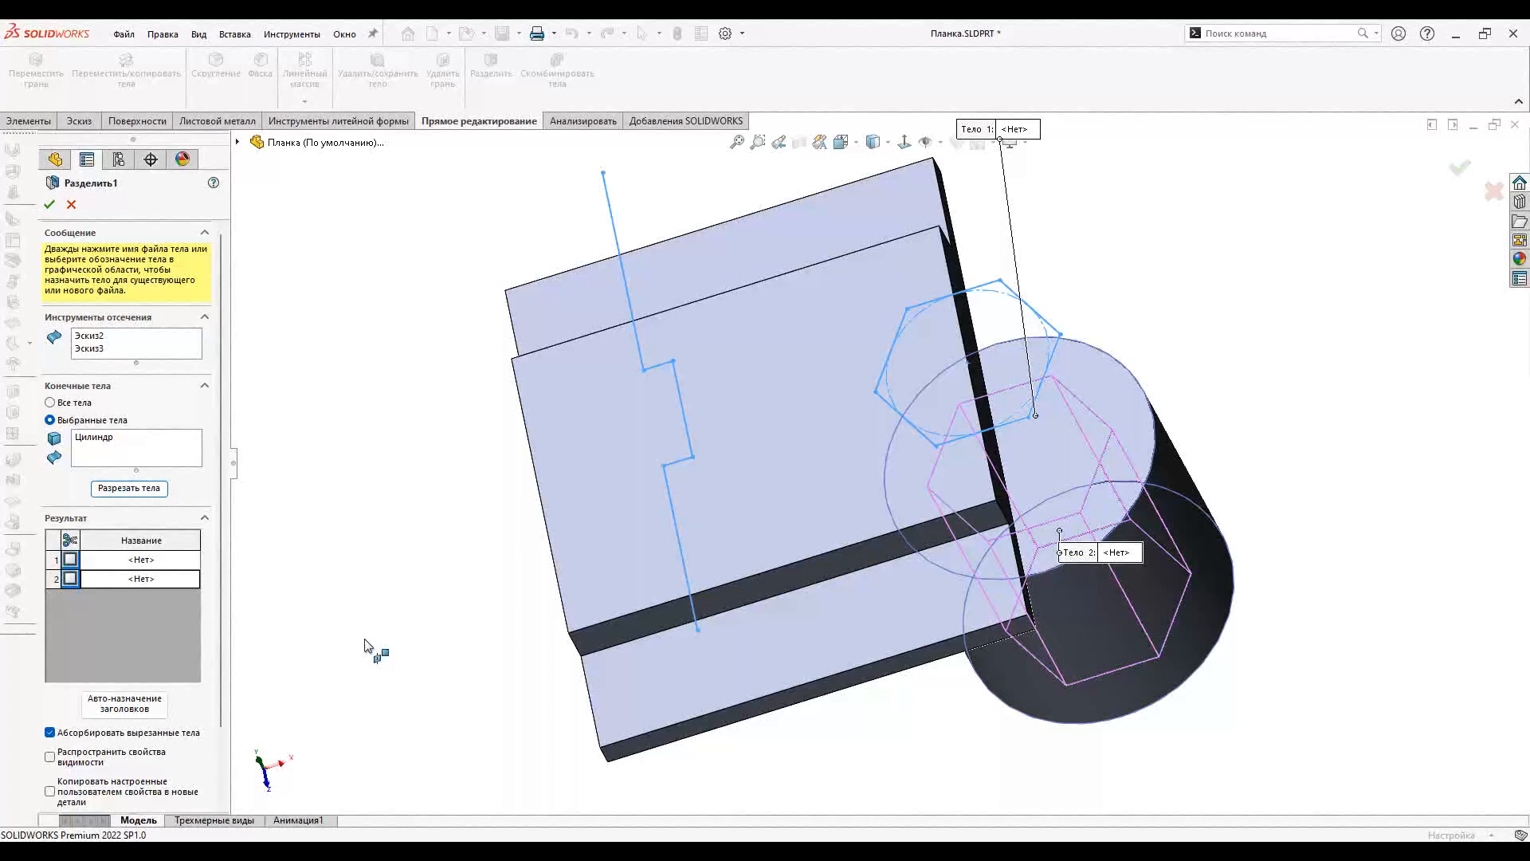
pyautogui.click(70, 579)
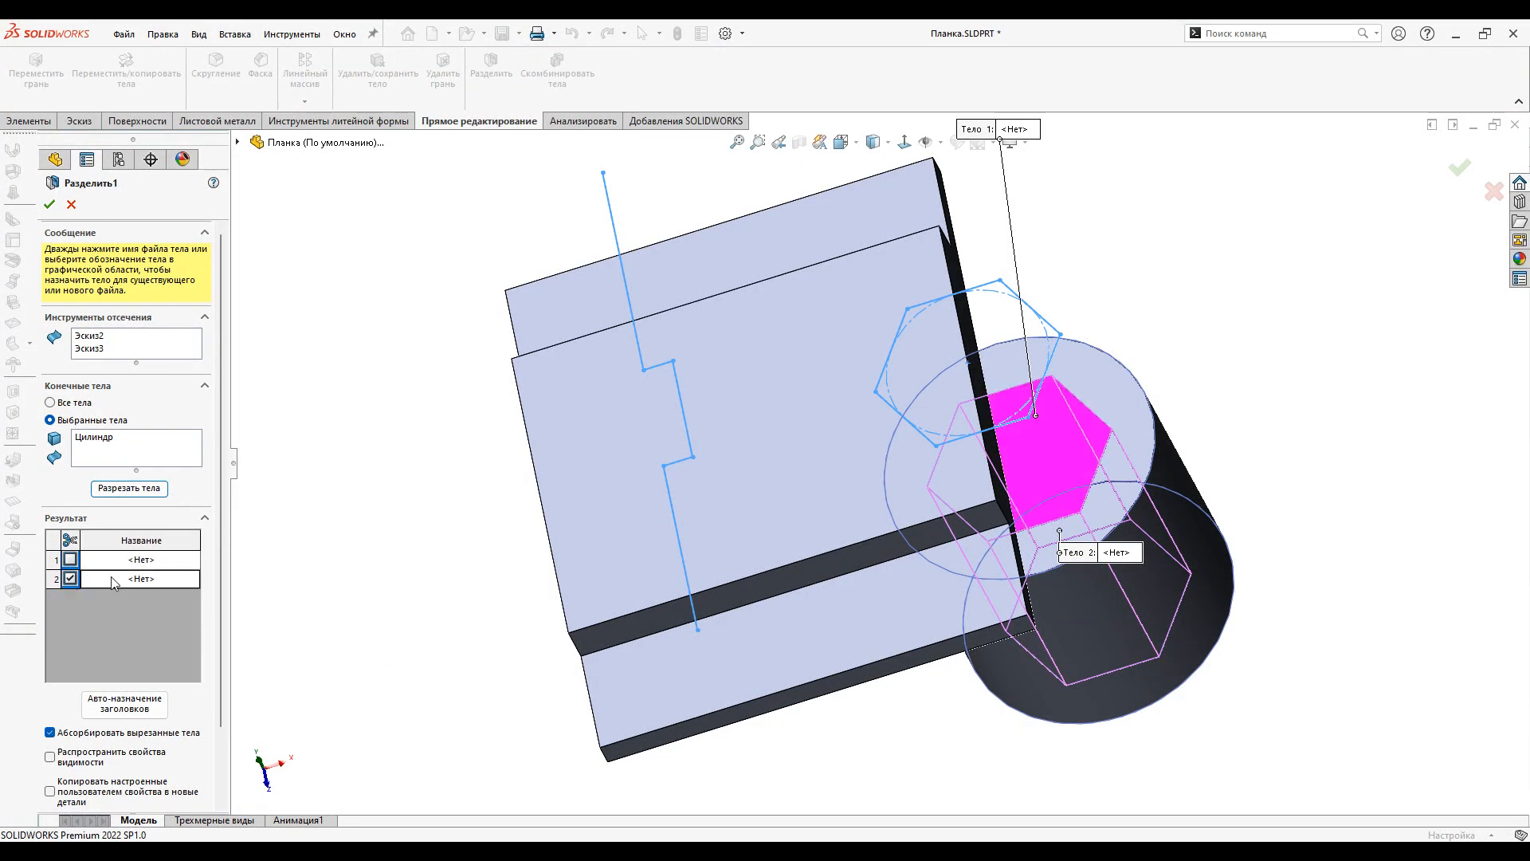
pyautogui.click(50, 204)
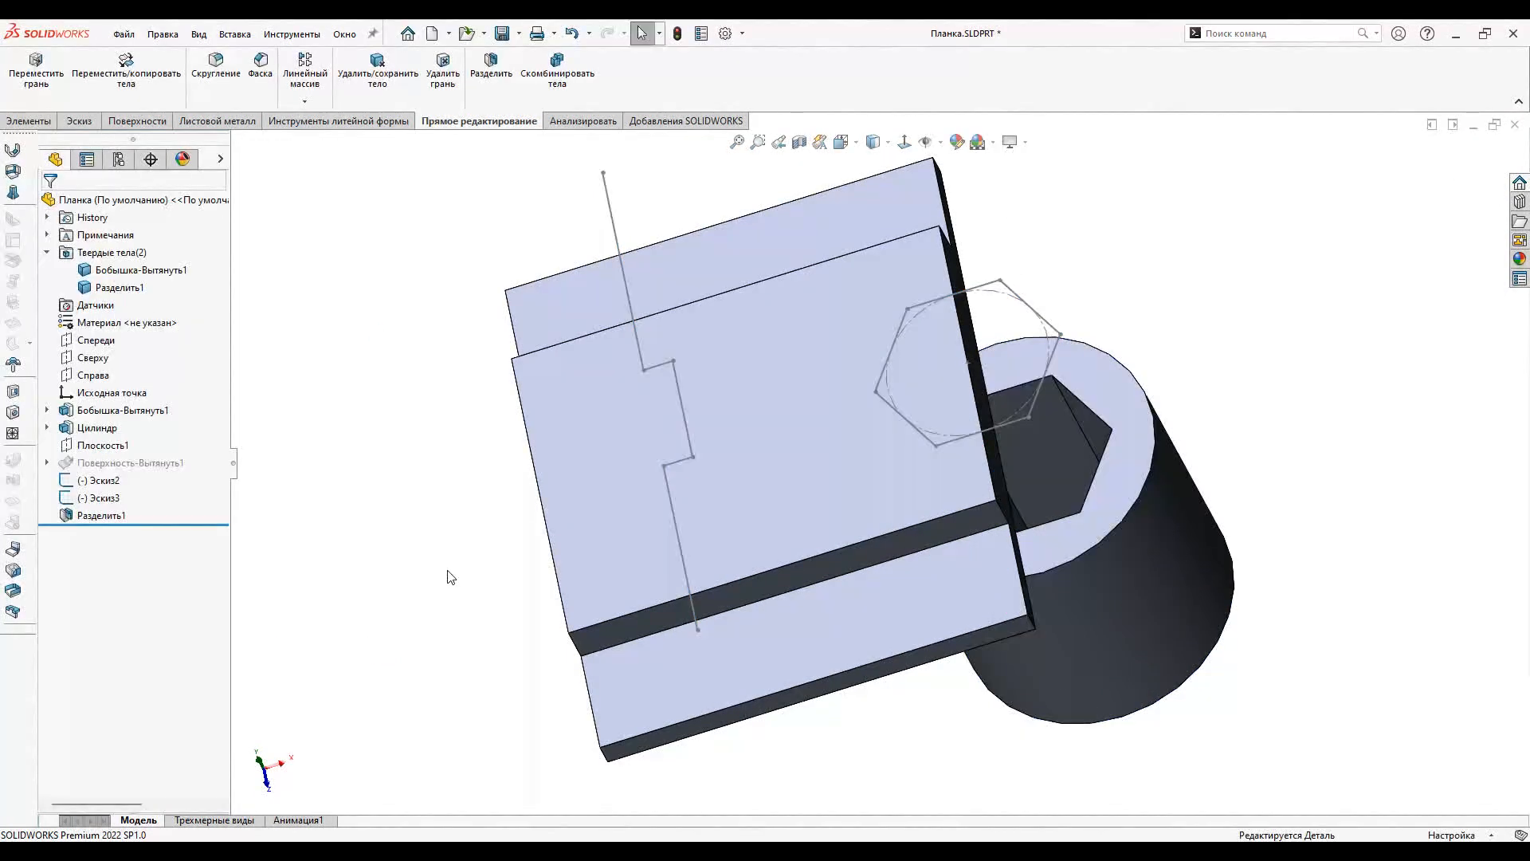
pyautogui.moveTo(499, 480); pyautogui.dragTo(489, 527, button='middle')
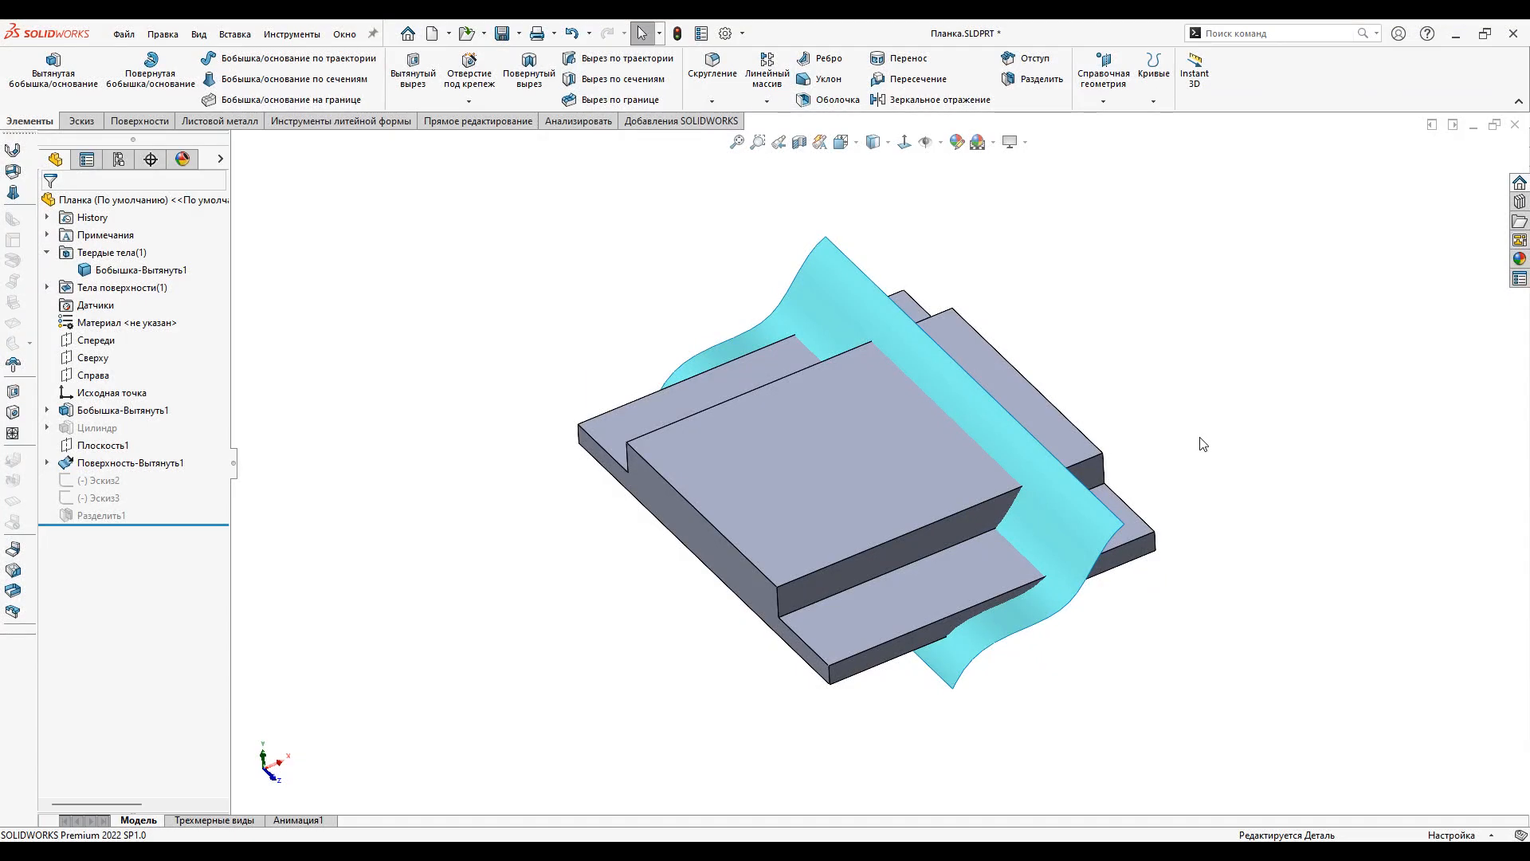
# Step: Start a new Split using the wavy surface Поверхность-Вытянуть1 and the Спереди plane as trim tools, and cut all bodies
pyautogui.click(1032, 79)
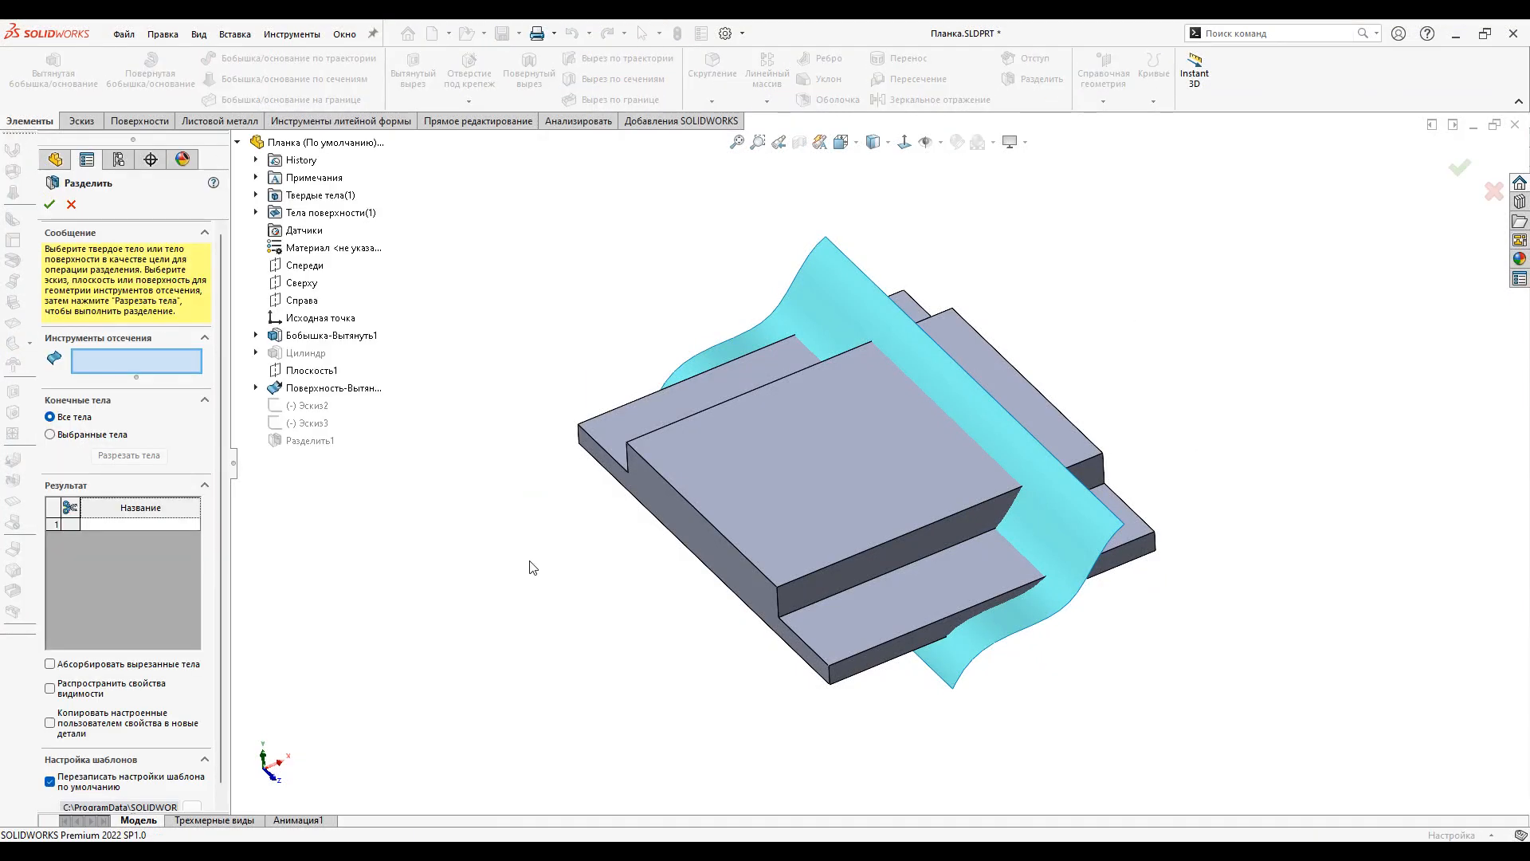
pyautogui.click(805, 293)
pyautogui.click(305, 266)
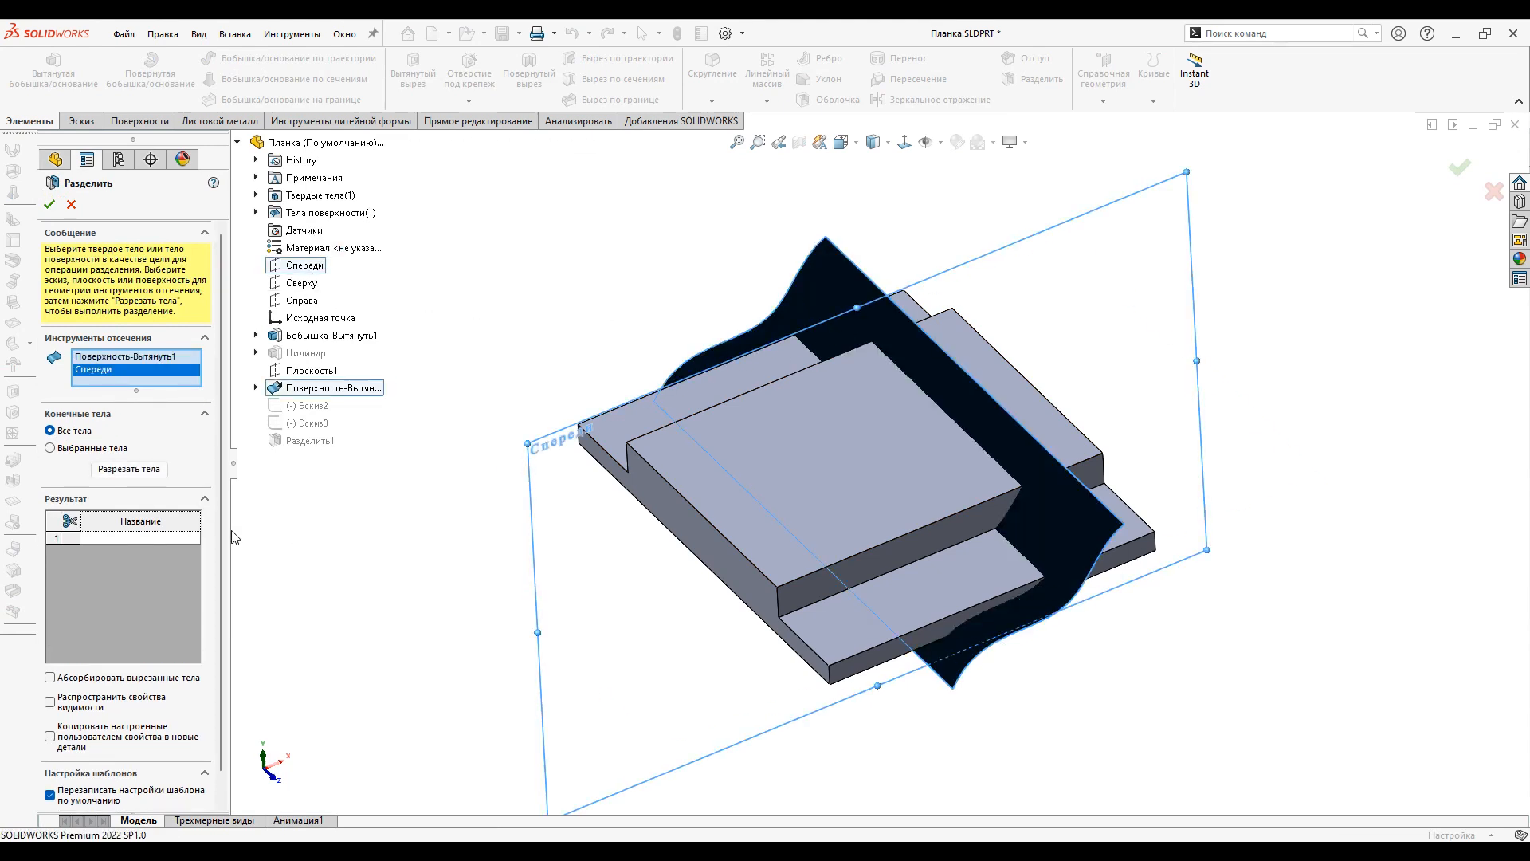
pyautogui.click(148, 471)
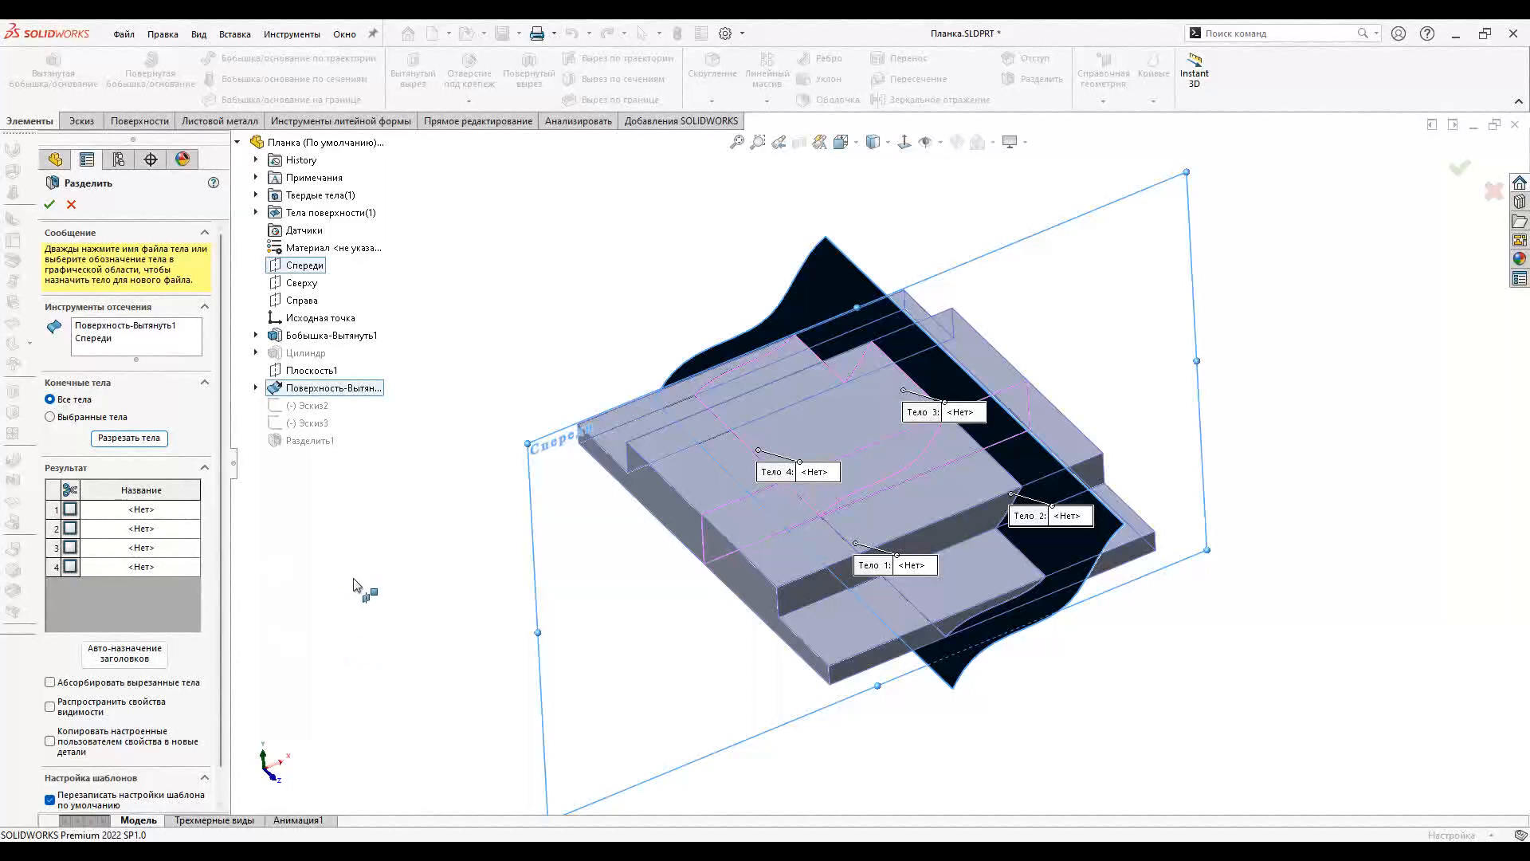
# Step: Mark only resulting bodies 2 and 3 to be split out, leaving bodies 1 and 4 unmarked
pyautogui.click(149, 662)
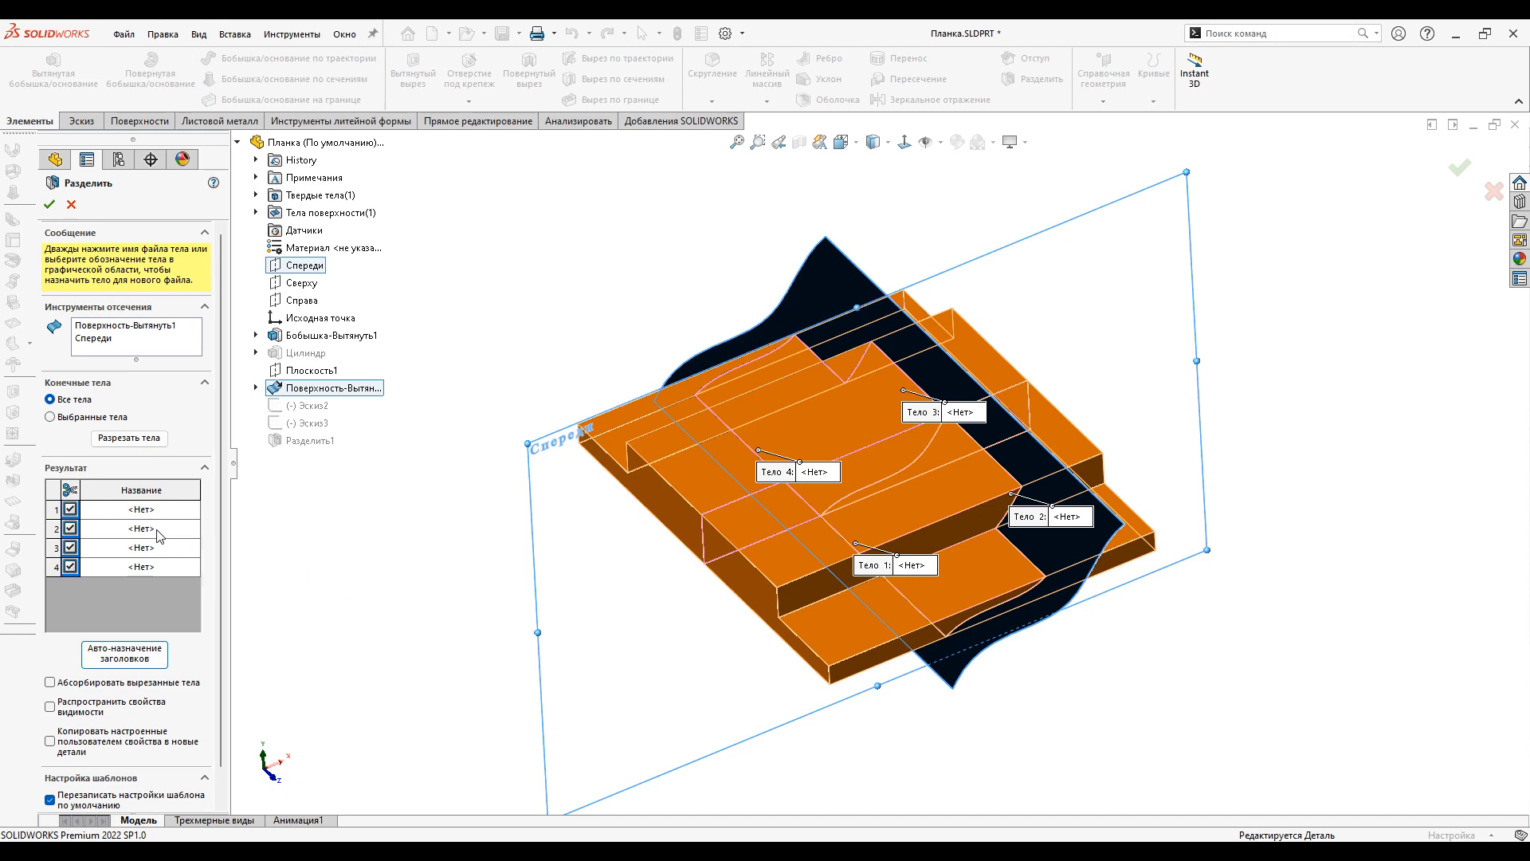
pyautogui.click(70, 510)
pyautogui.click(70, 567)
pyautogui.click(168, 529)
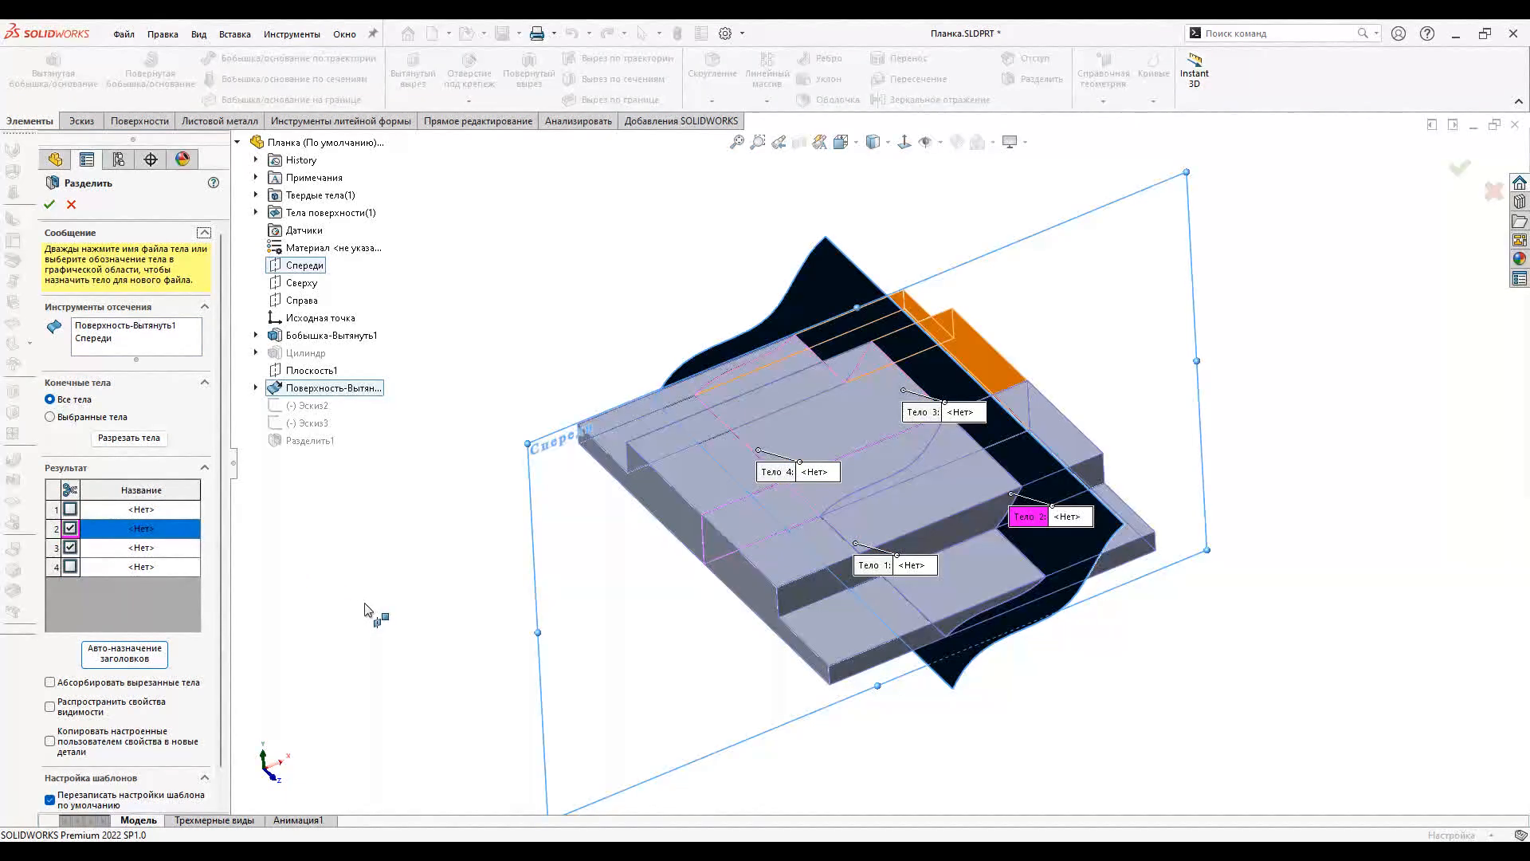
# Step: Assign body 2 to the file Тело2.SLDPRT and body 3 to Тело3.SLDPRT, and complete the split
pyautogui.doubleClick(172, 529)
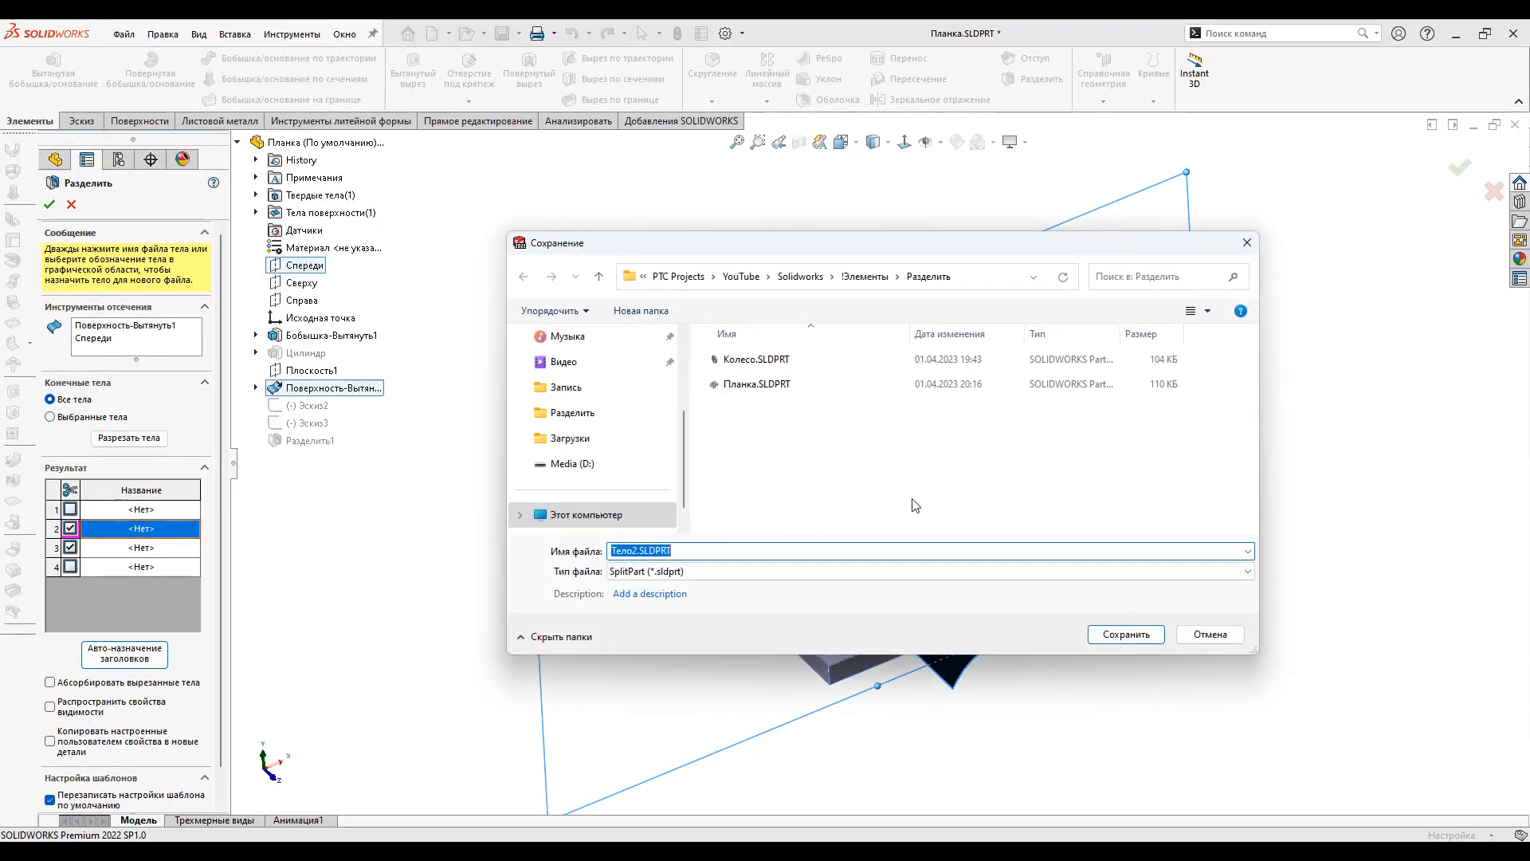
pyautogui.click(1142, 637)
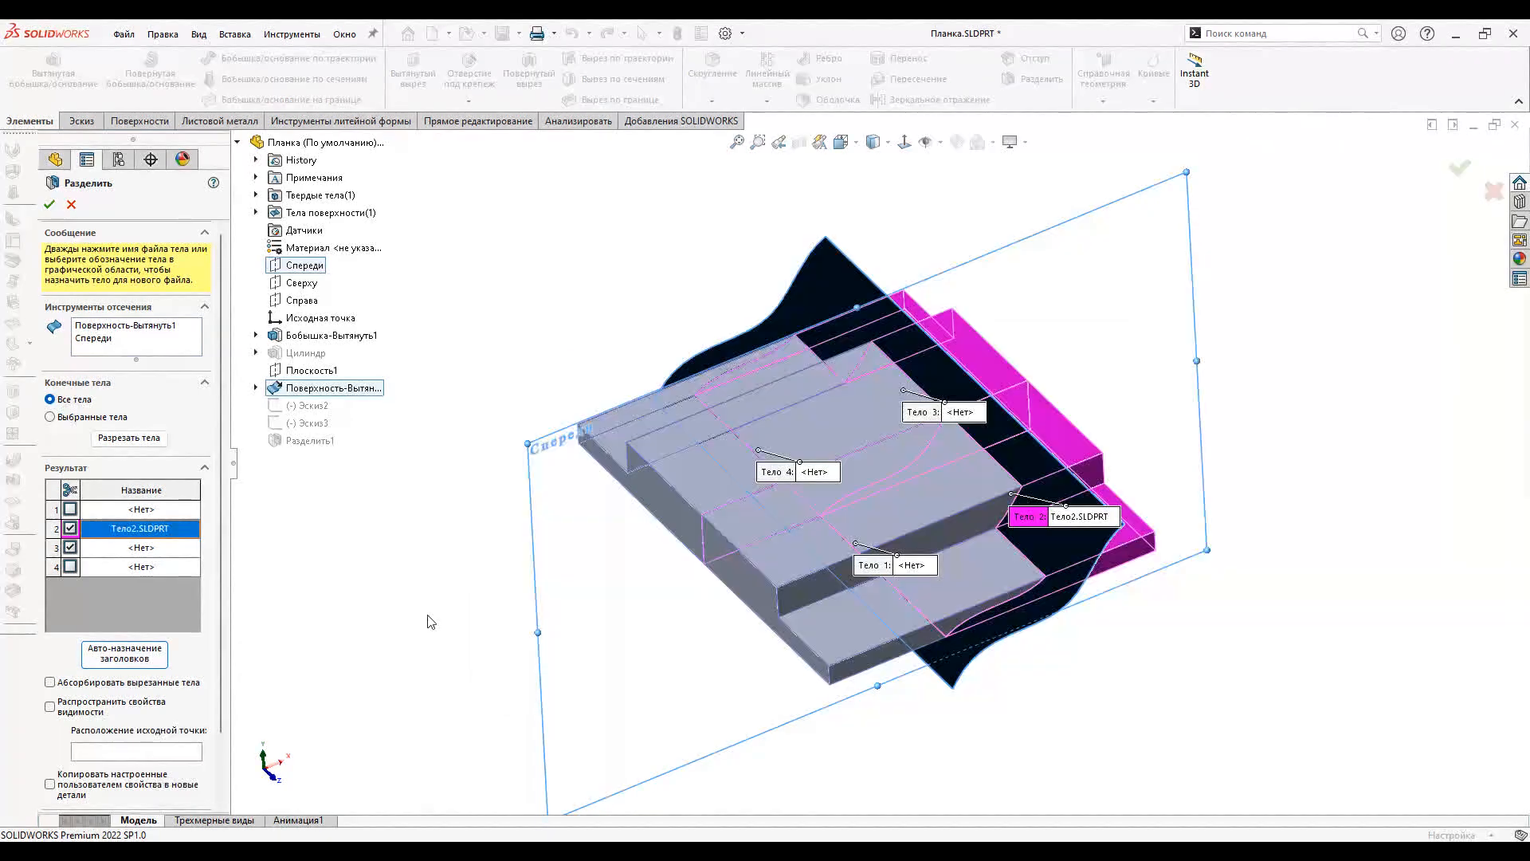
pyautogui.doubleClick(159, 547)
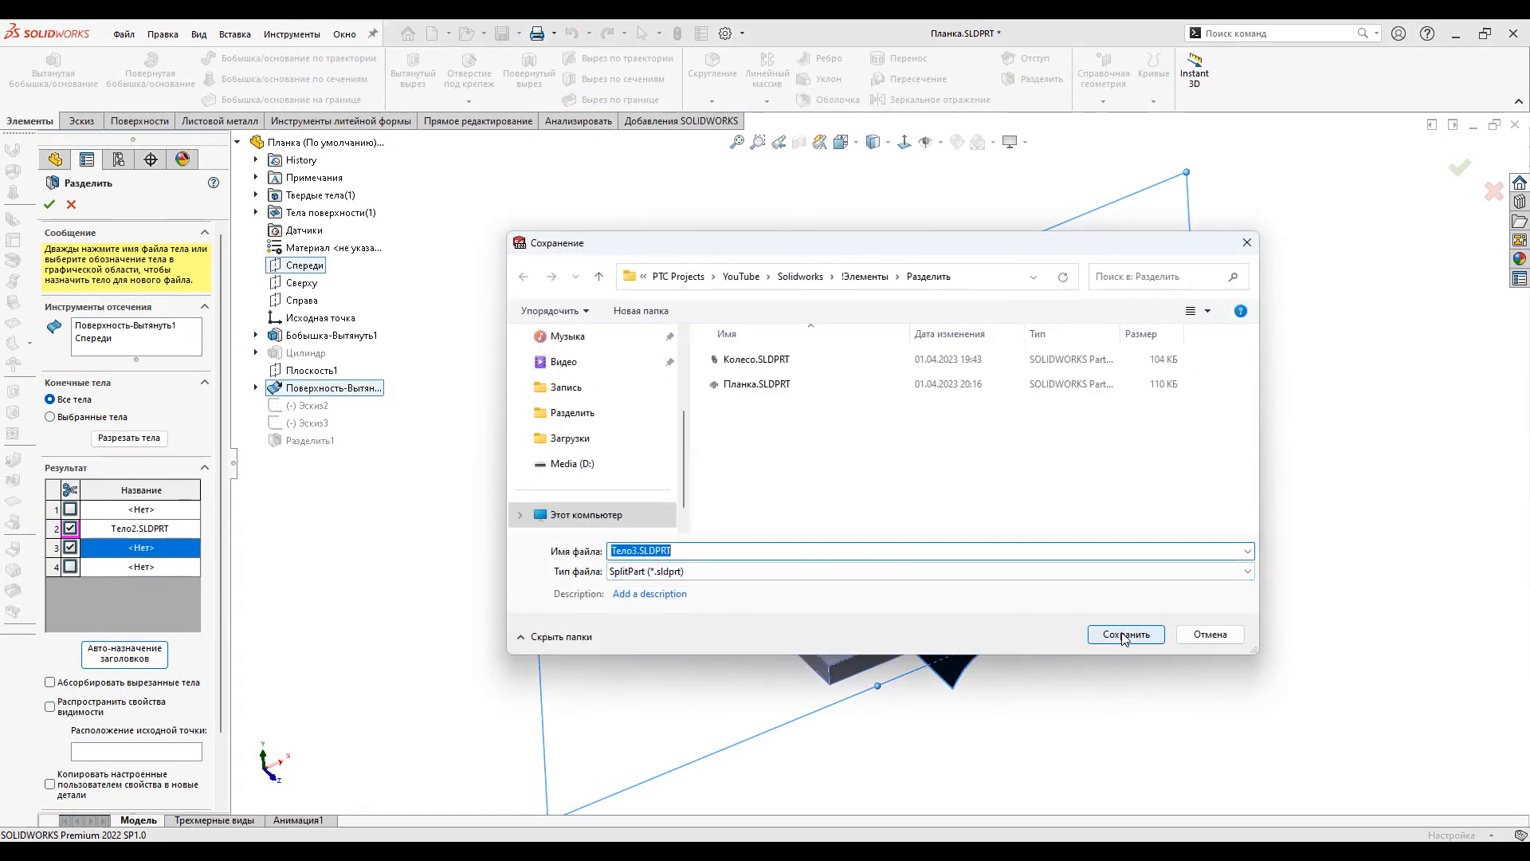
pyautogui.click(1124, 635)
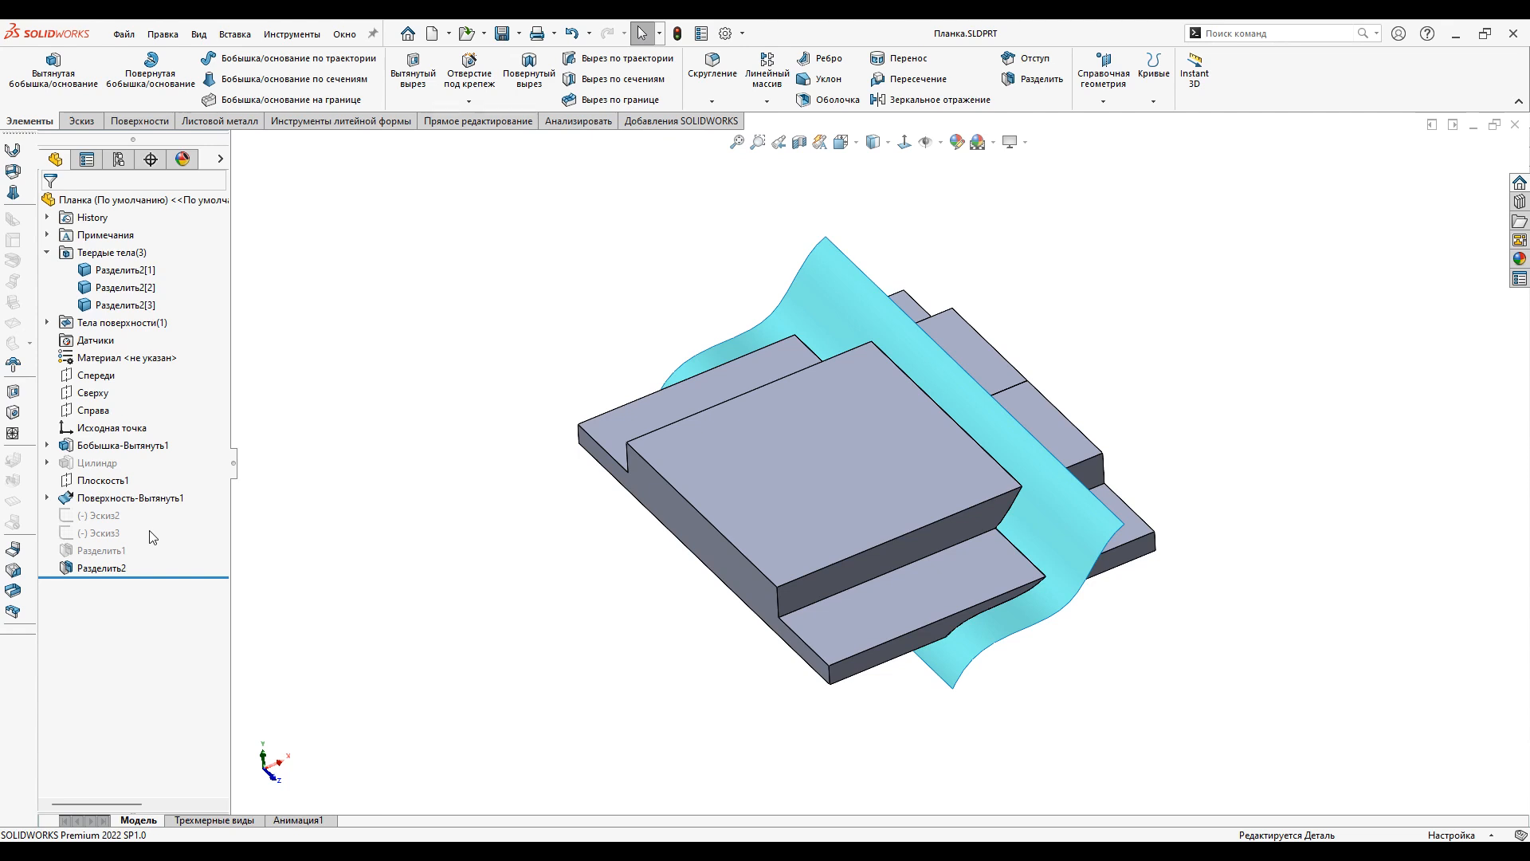
# Step: Create an assembly from the split feature Разделить2 and save it under the file name 1
pyautogui.rightClick(93, 571)
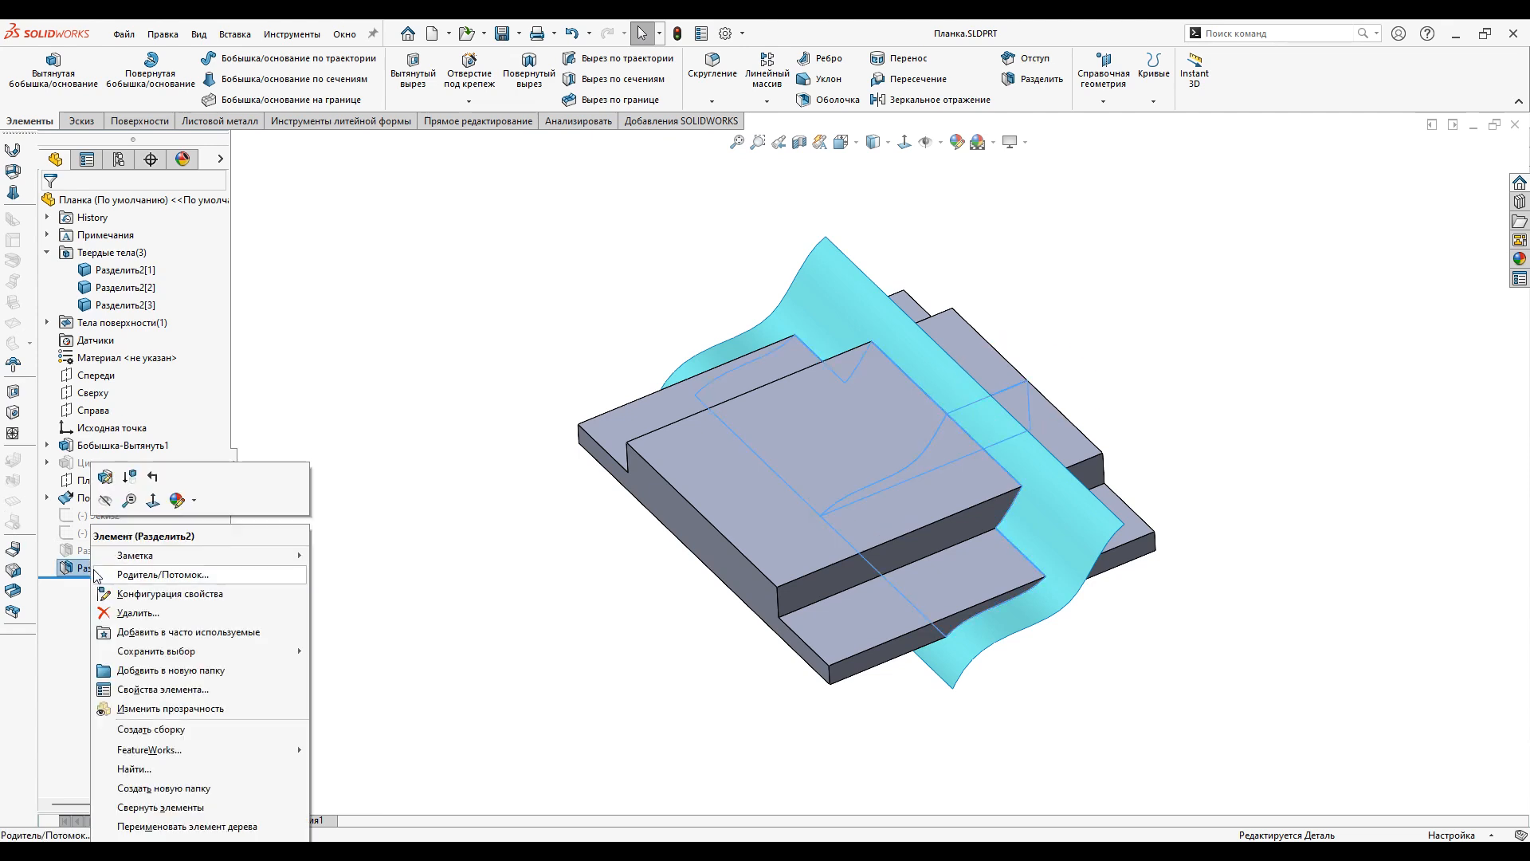
pyautogui.click(128, 727)
pyautogui.click(121, 333)
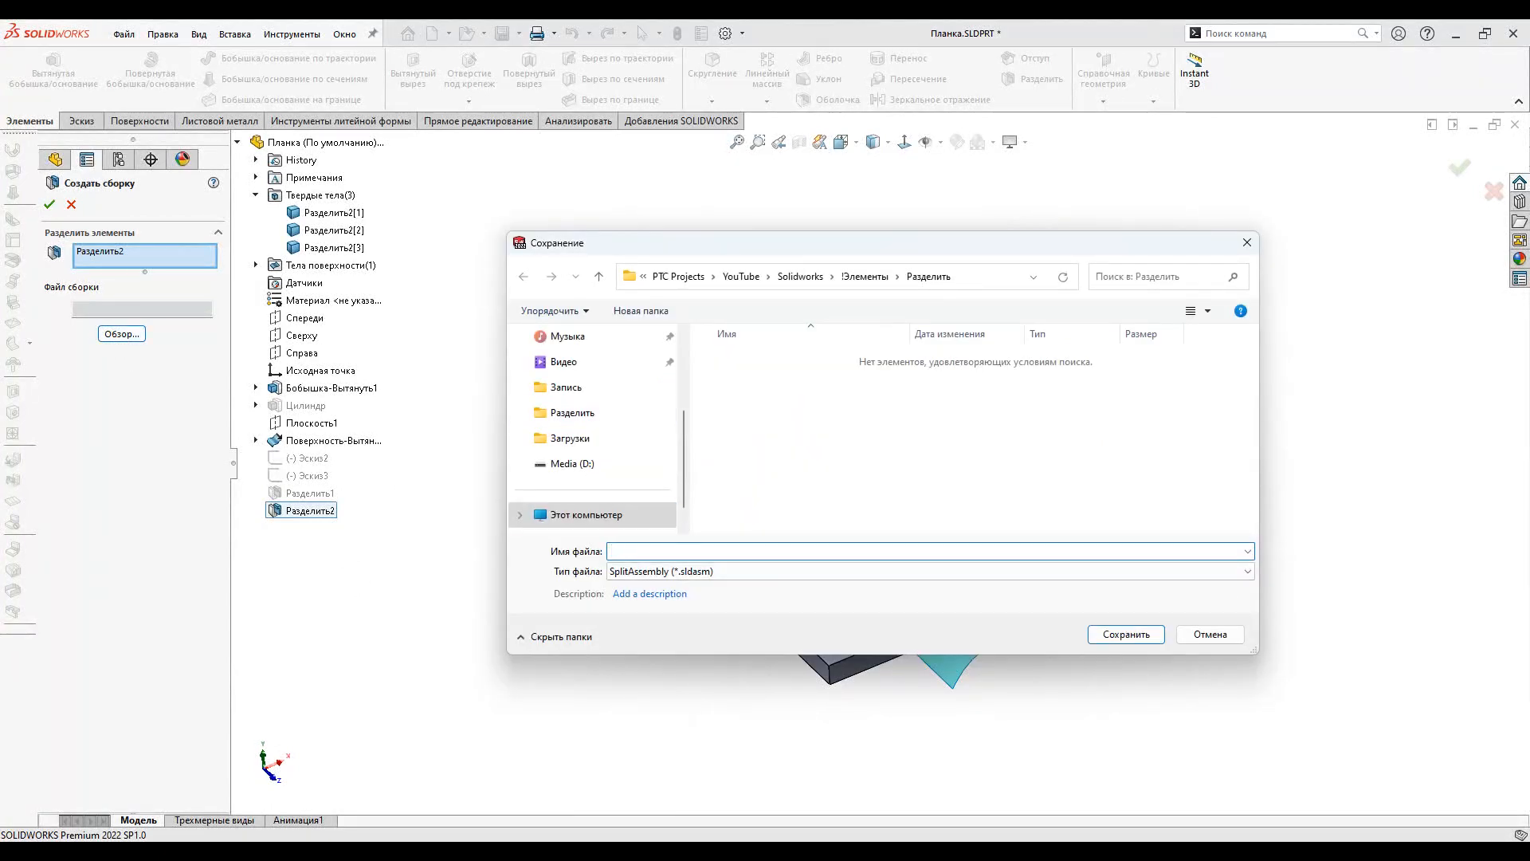
pyautogui.write('1')
pyautogui.click(1122, 633)
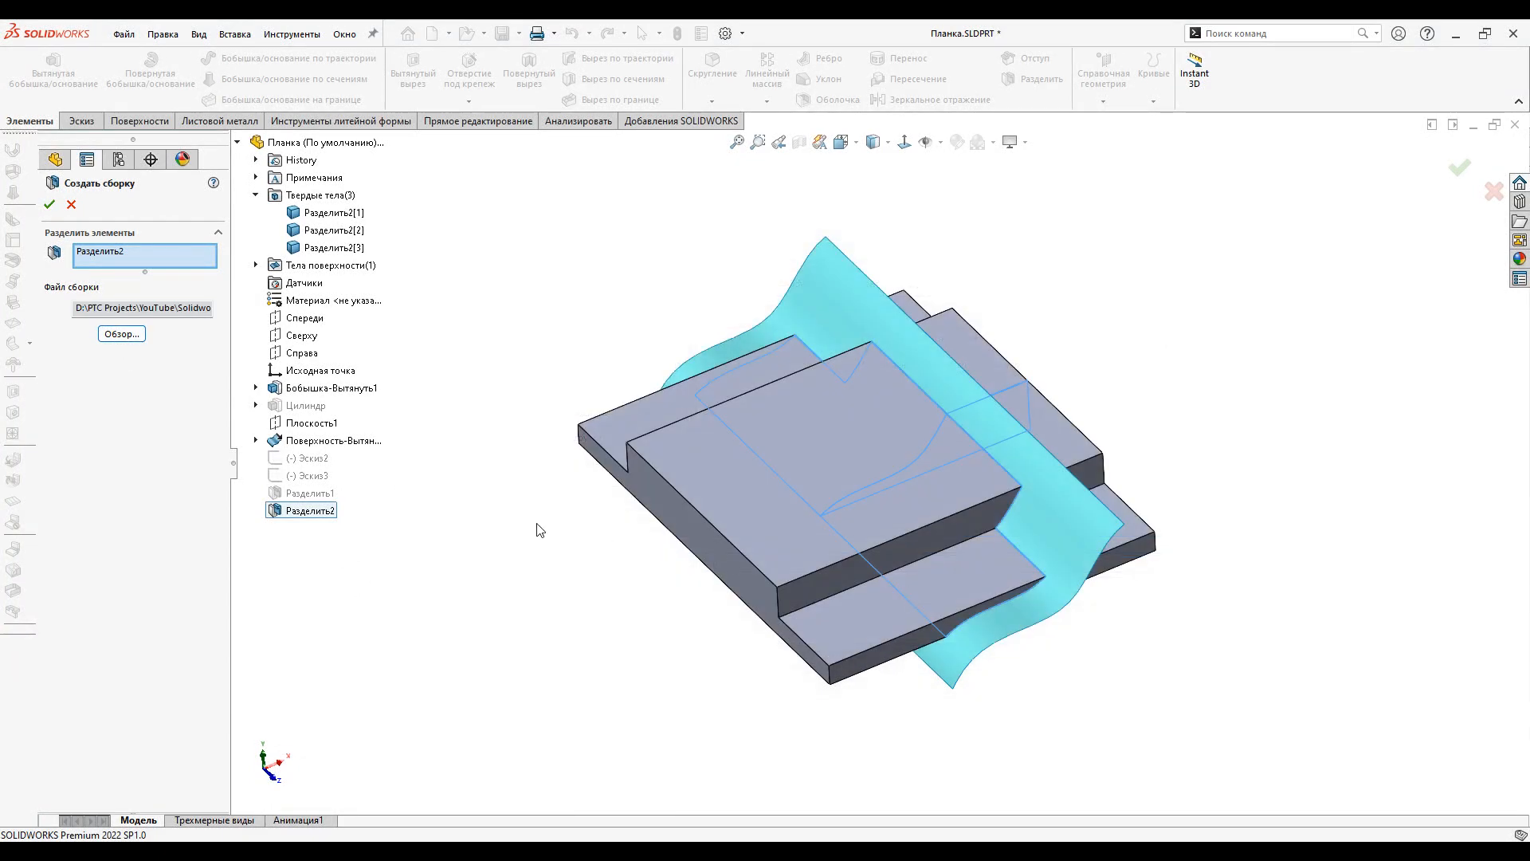
pyautogui.click(49, 204)
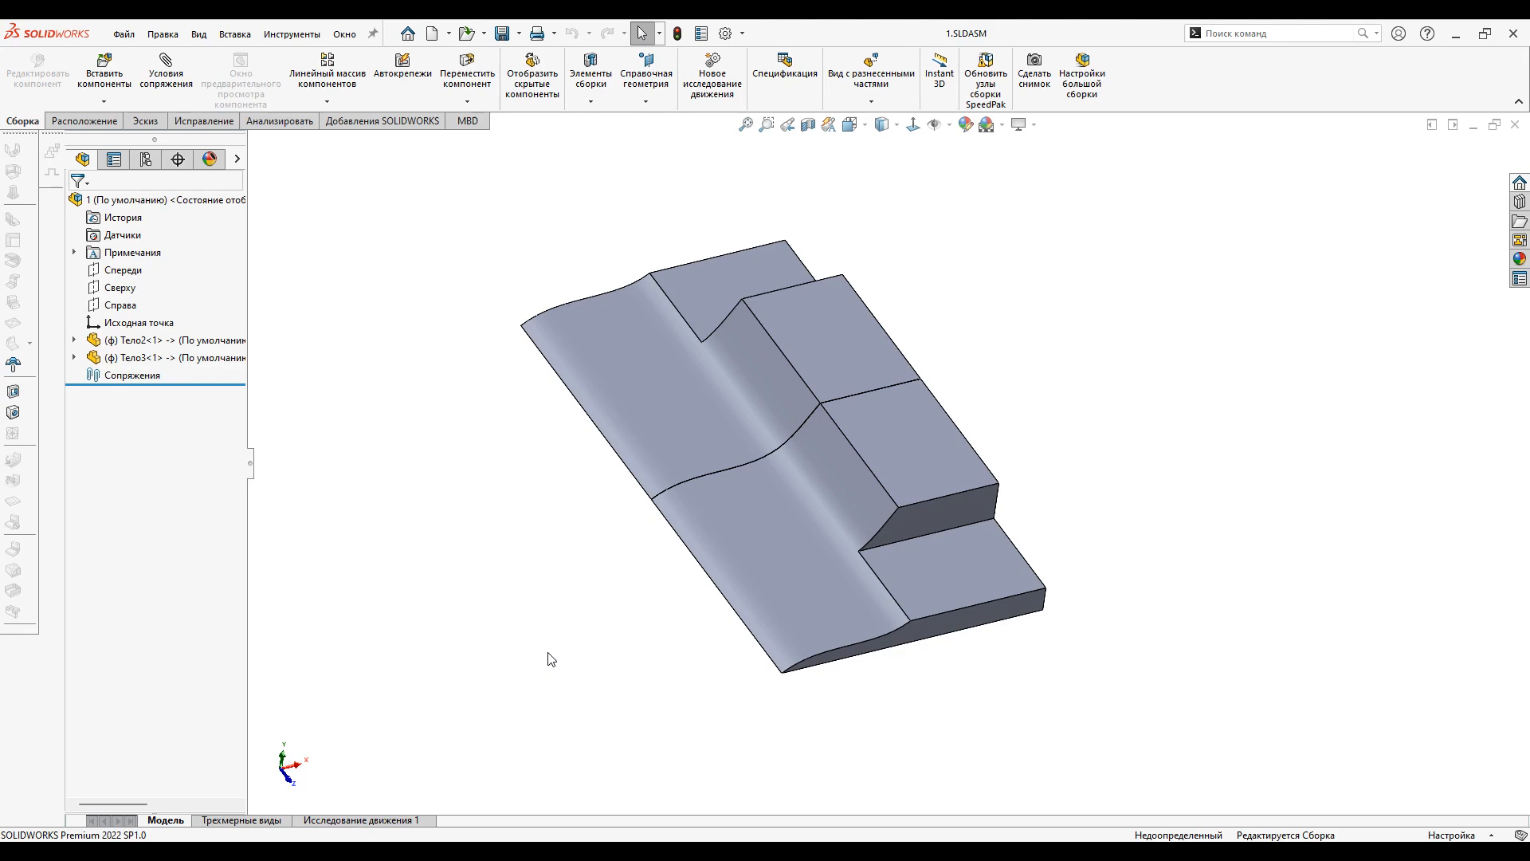
# Step: Return to the Планка part, start Save Bodies and include all four bodies with automatically assigned file names
pyautogui.hotkey('ctrl', 'Tab')
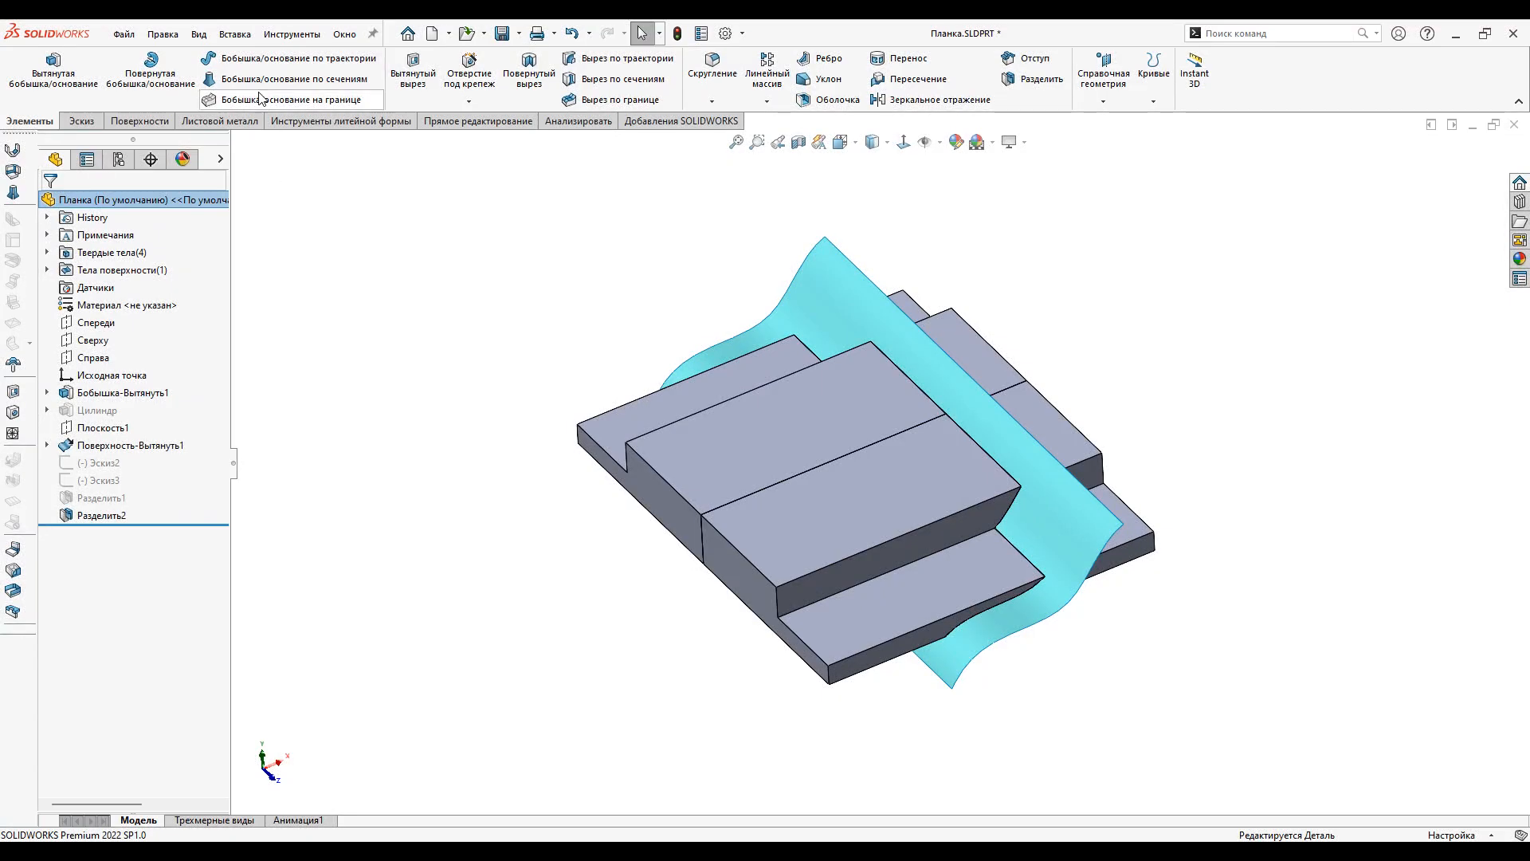
pyautogui.click(235, 34)
pyautogui.moveTo(287, 101)
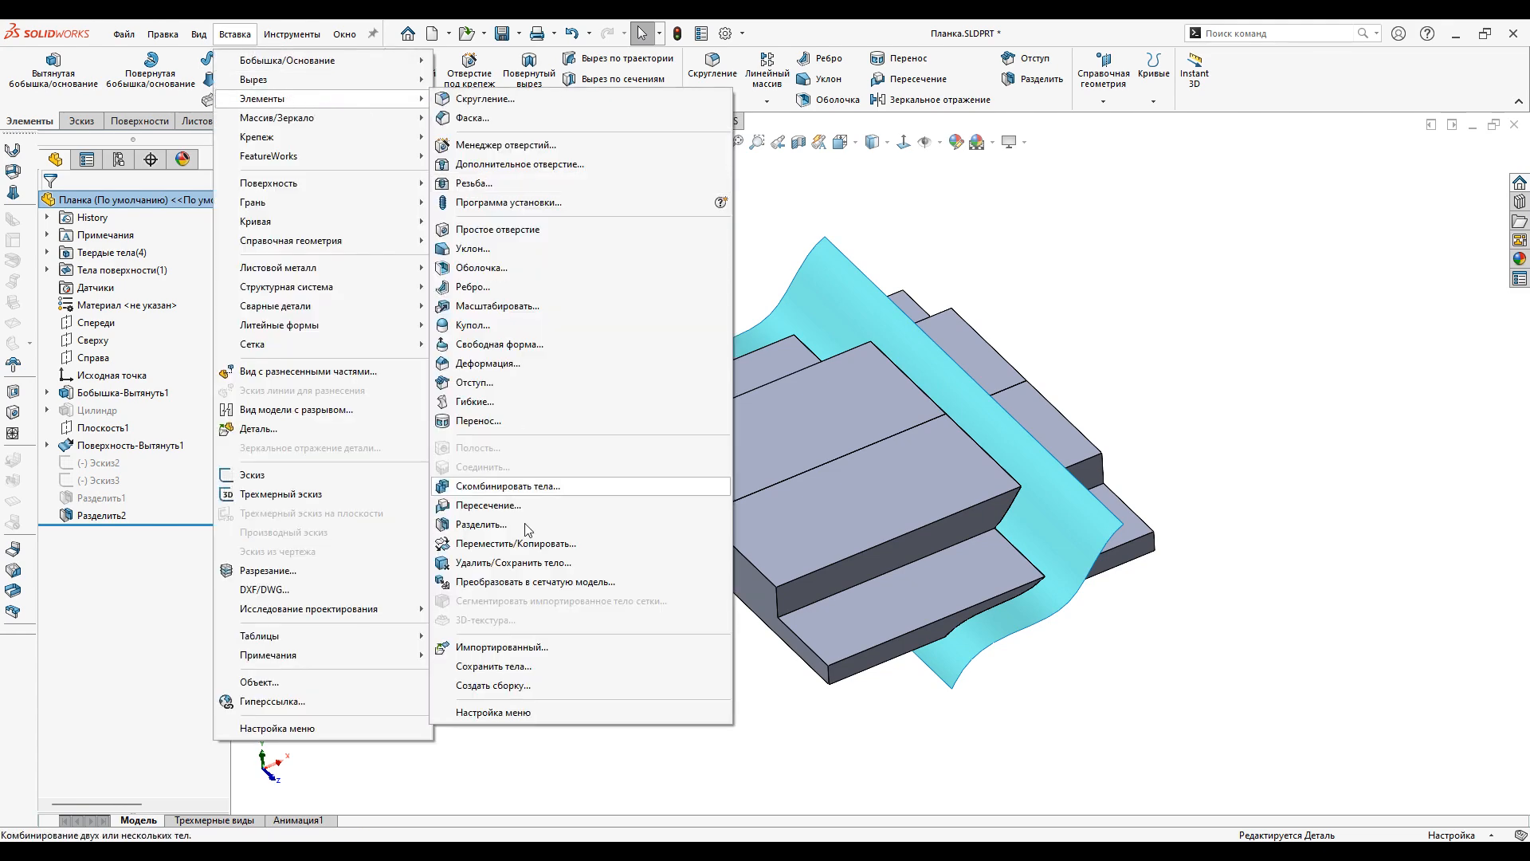
pyautogui.click(535, 667)
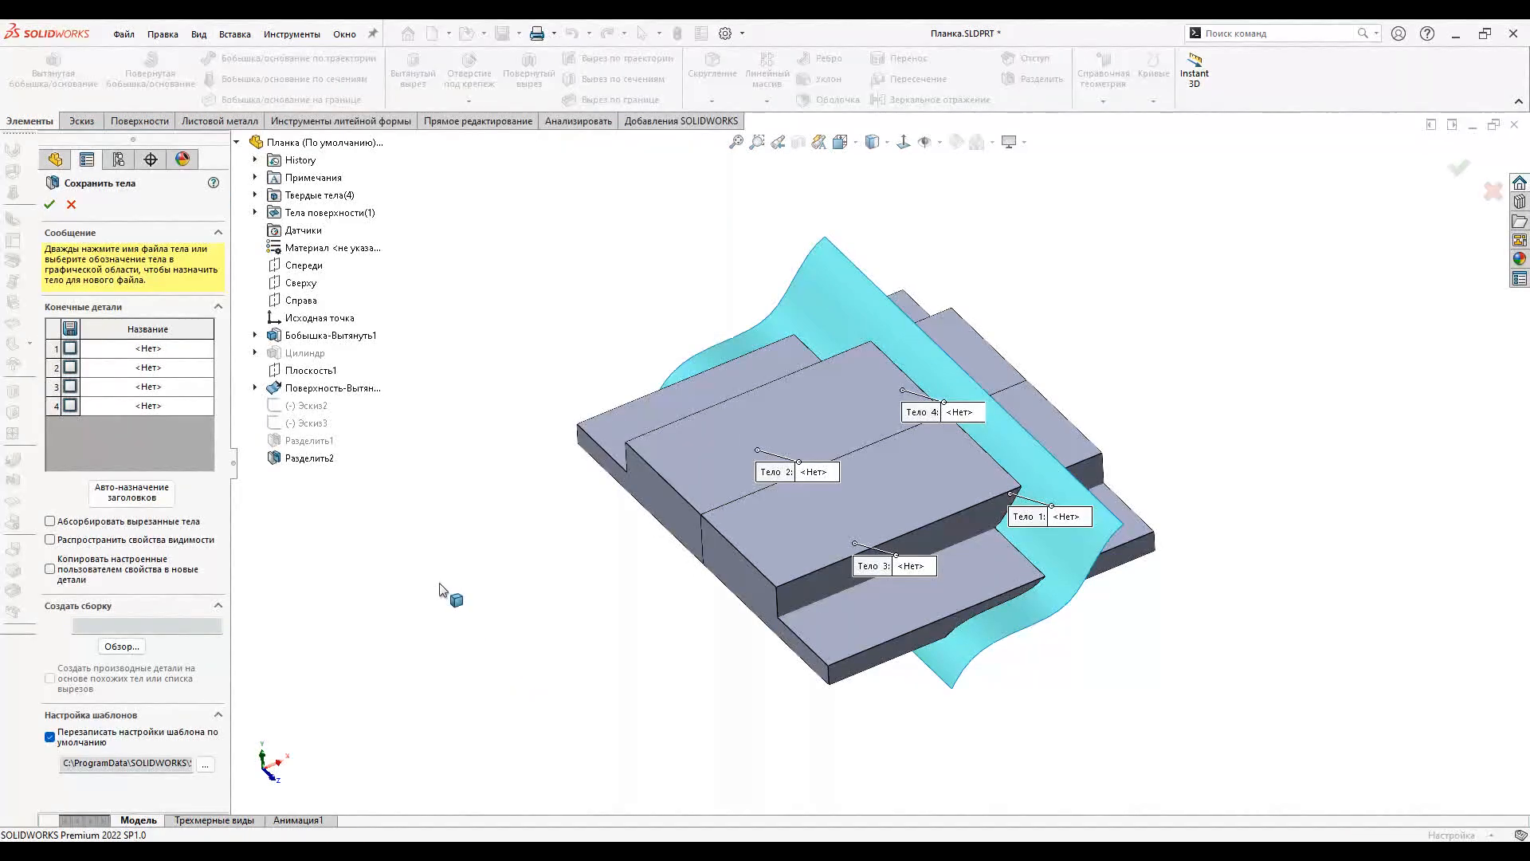
pyautogui.doubleClick(170, 351)
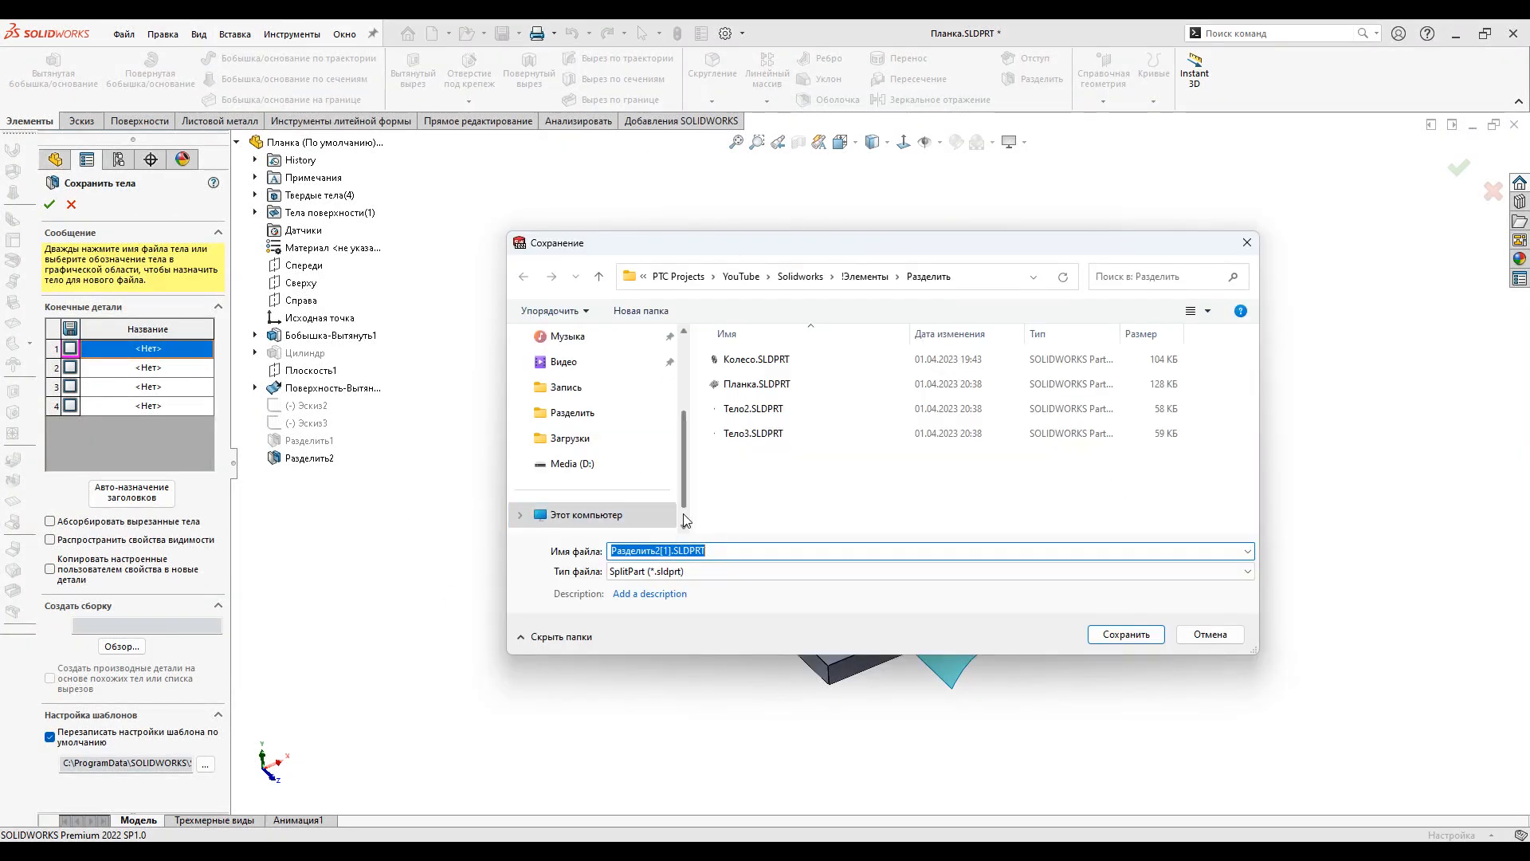
pyautogui.click(1208, 635)
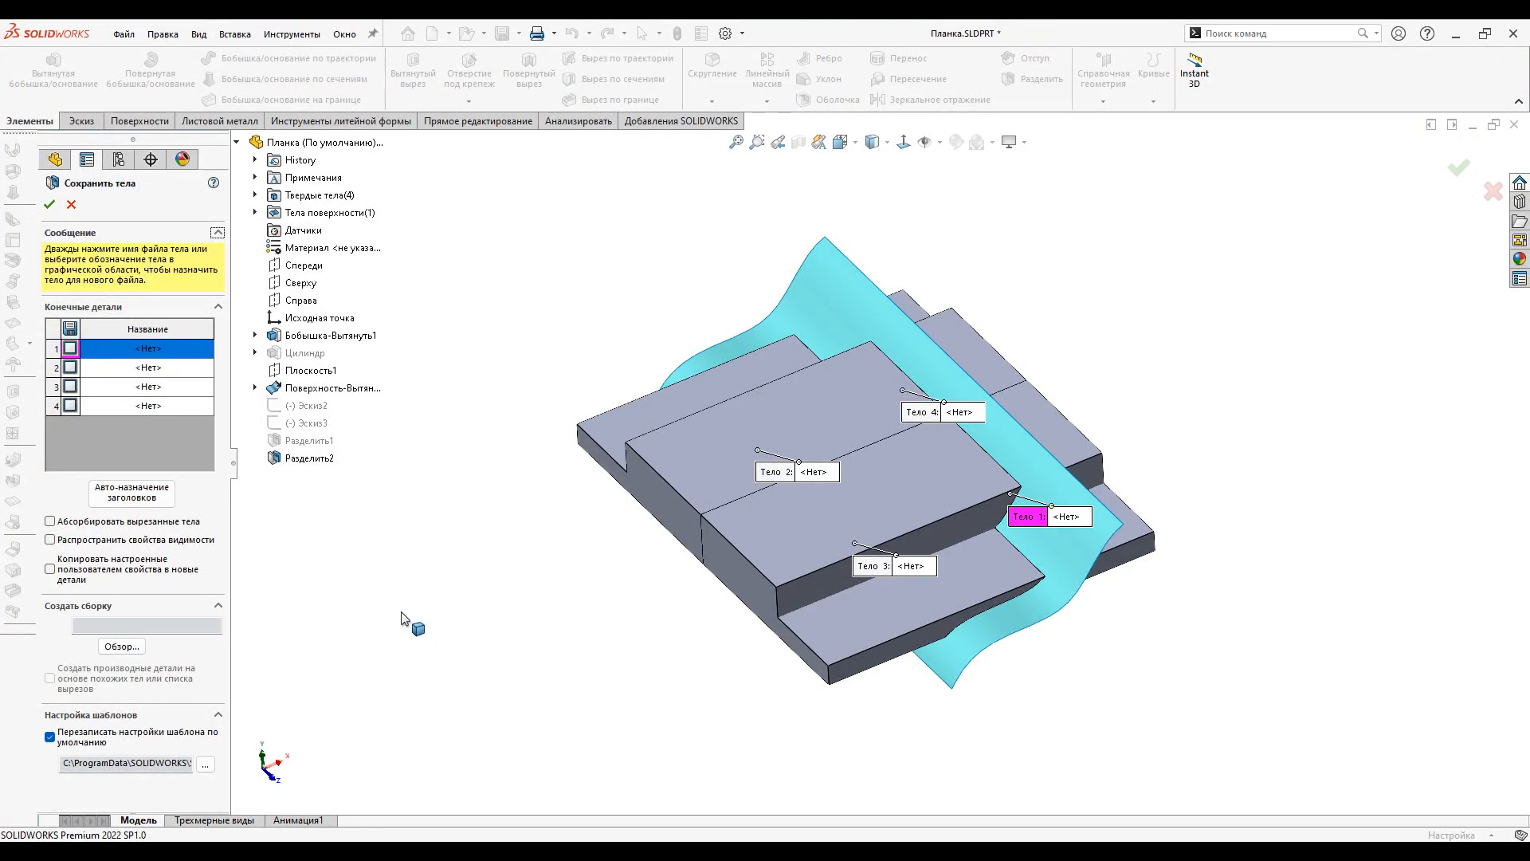
pyautogui.click(70, 328)
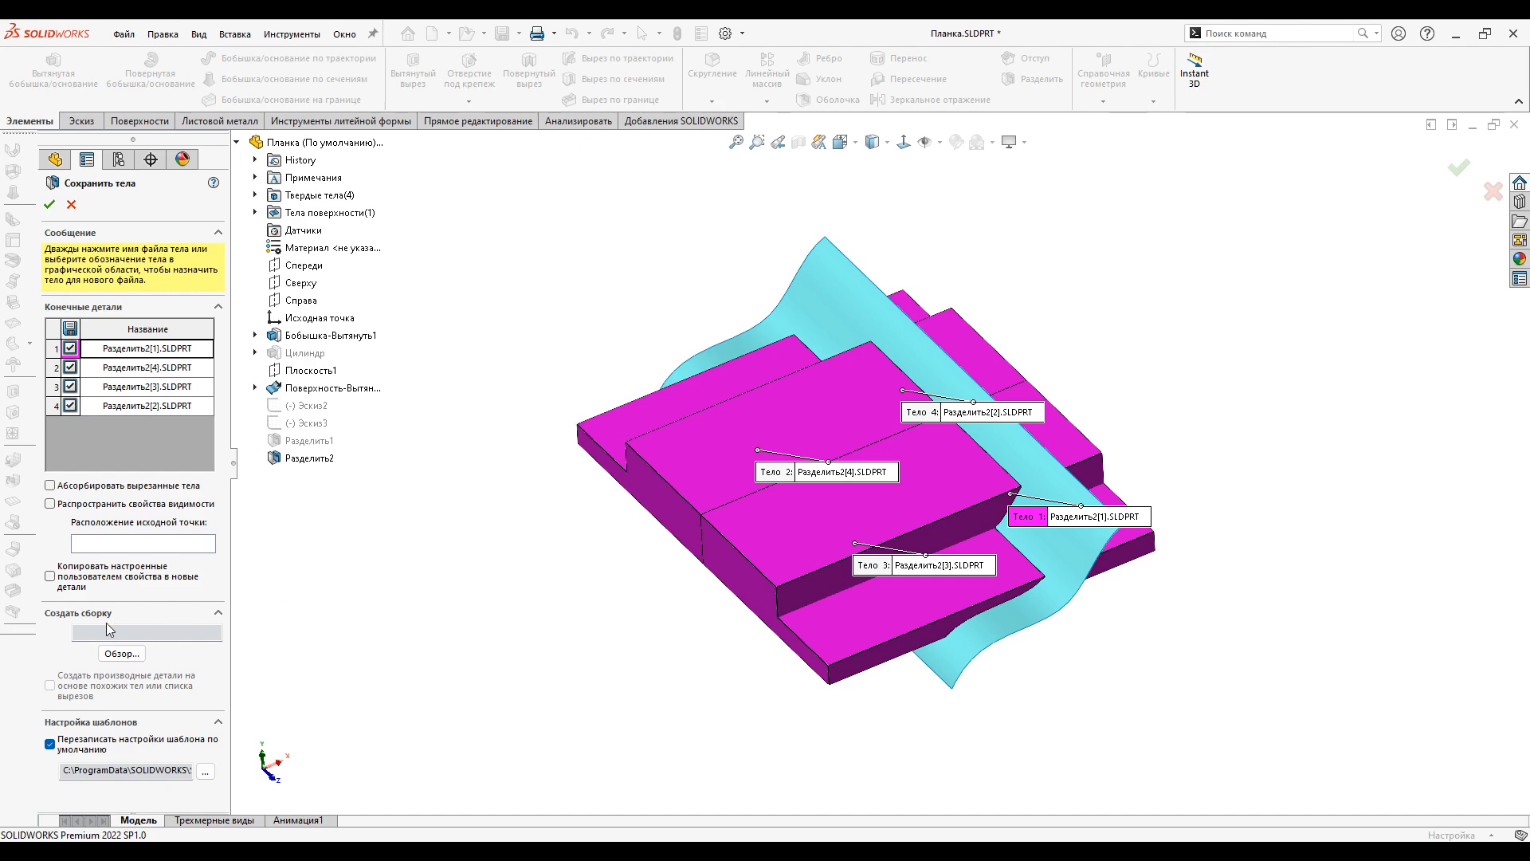
# Step: Set the assembly file name to 2 and save the bodies together with this assembly
pyautogui.click(121, 653)
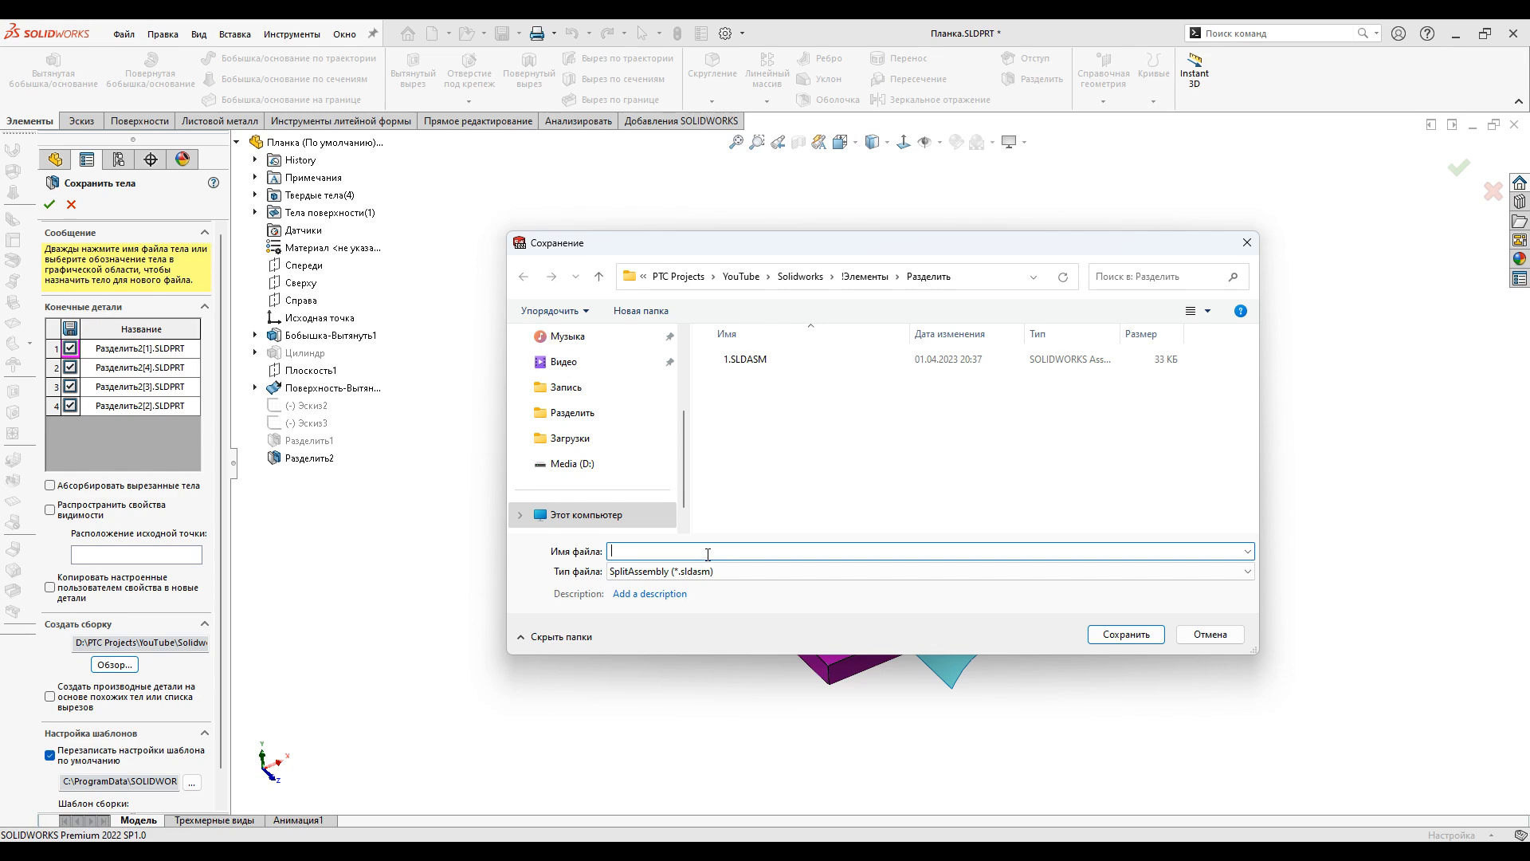
pyautogui.write('2')
pyautogui.click(1153, 637)
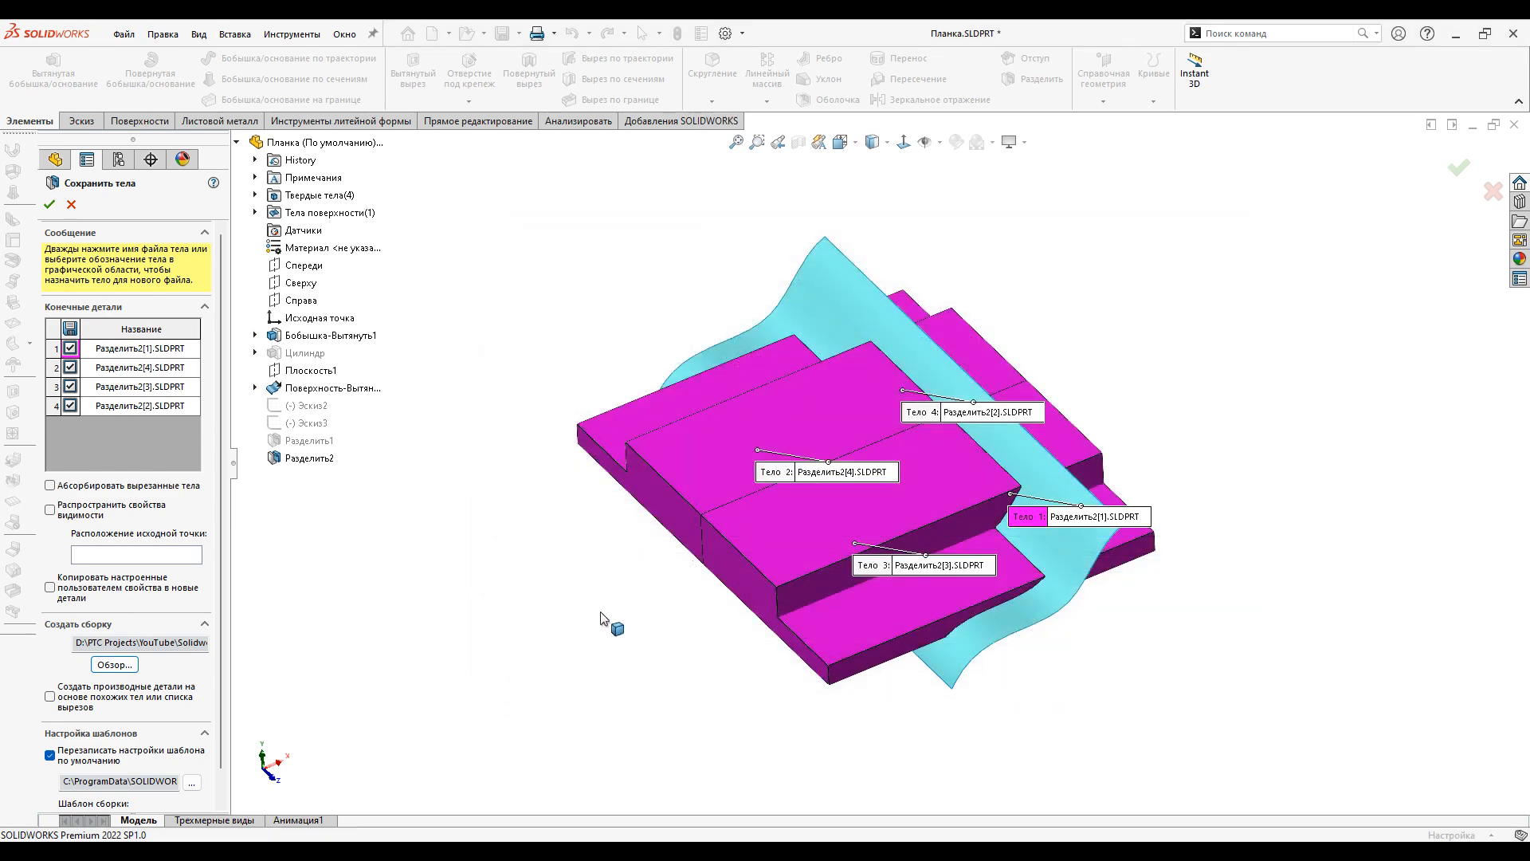
pyautogui.click(49, 204)
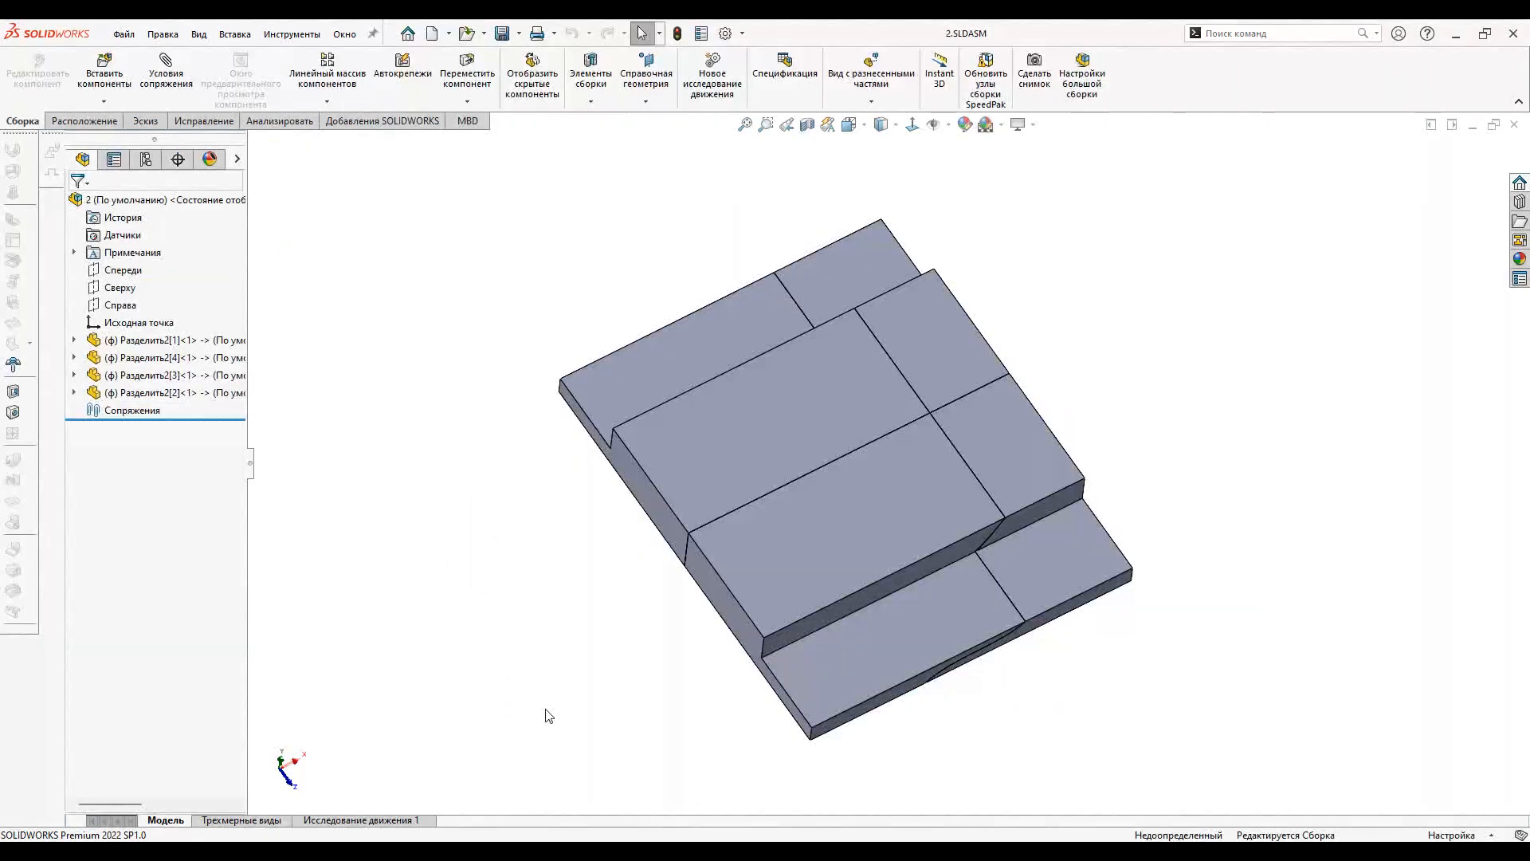
pyautogui.moveTo(922, 614); pyautogui.dragTo(939, 571, button='middle')
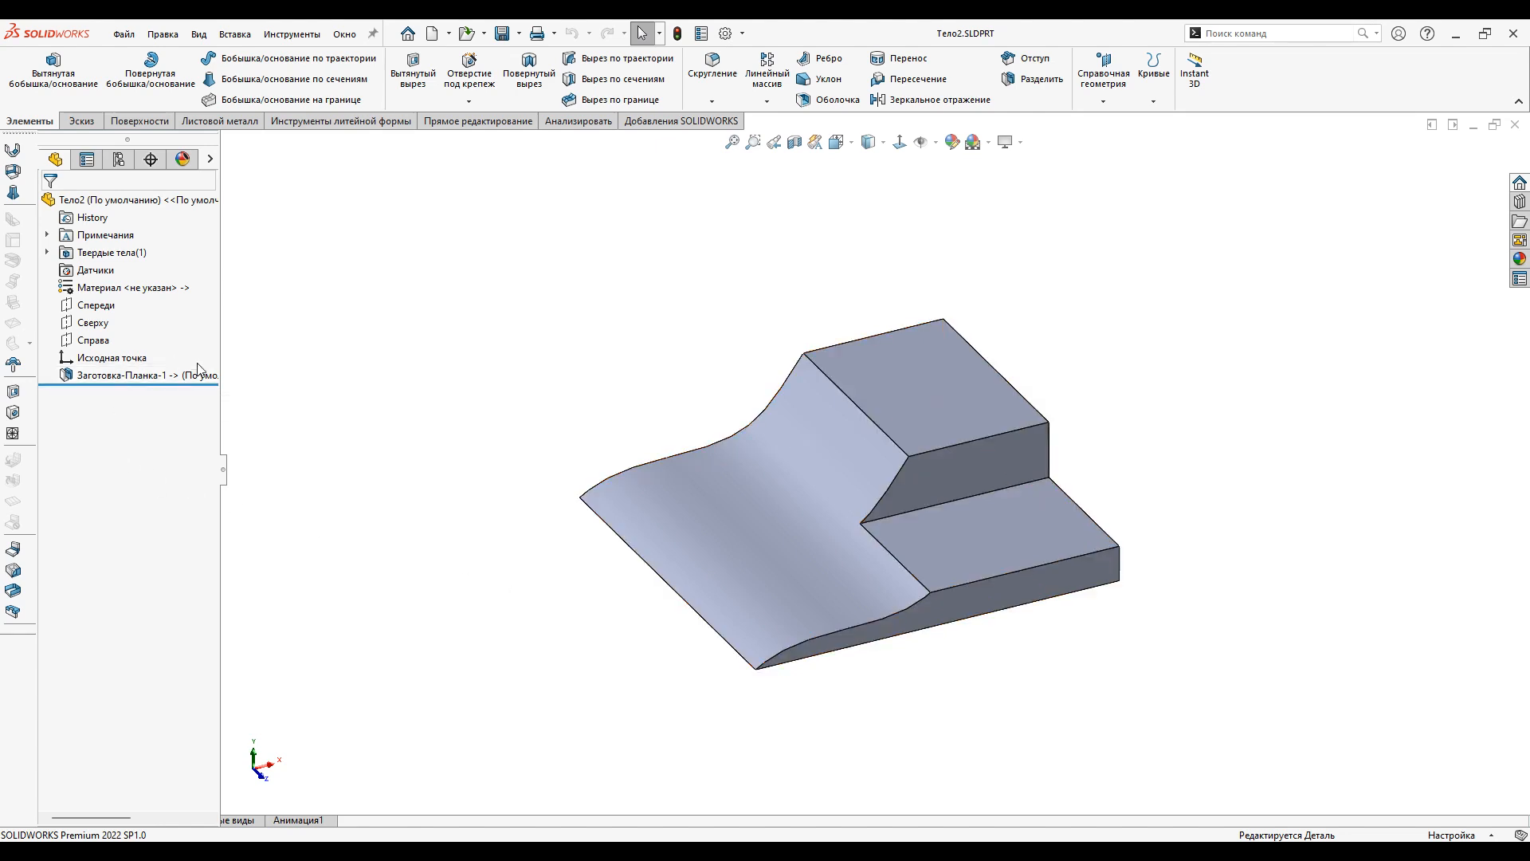
# Step: In the Планка part, edit sketch Эскиз4 of the wavy surface, reshape the lower part of its spline by moving its points, and exit the sketch
pyautogui.hotkey('ctrl', 'Tab')
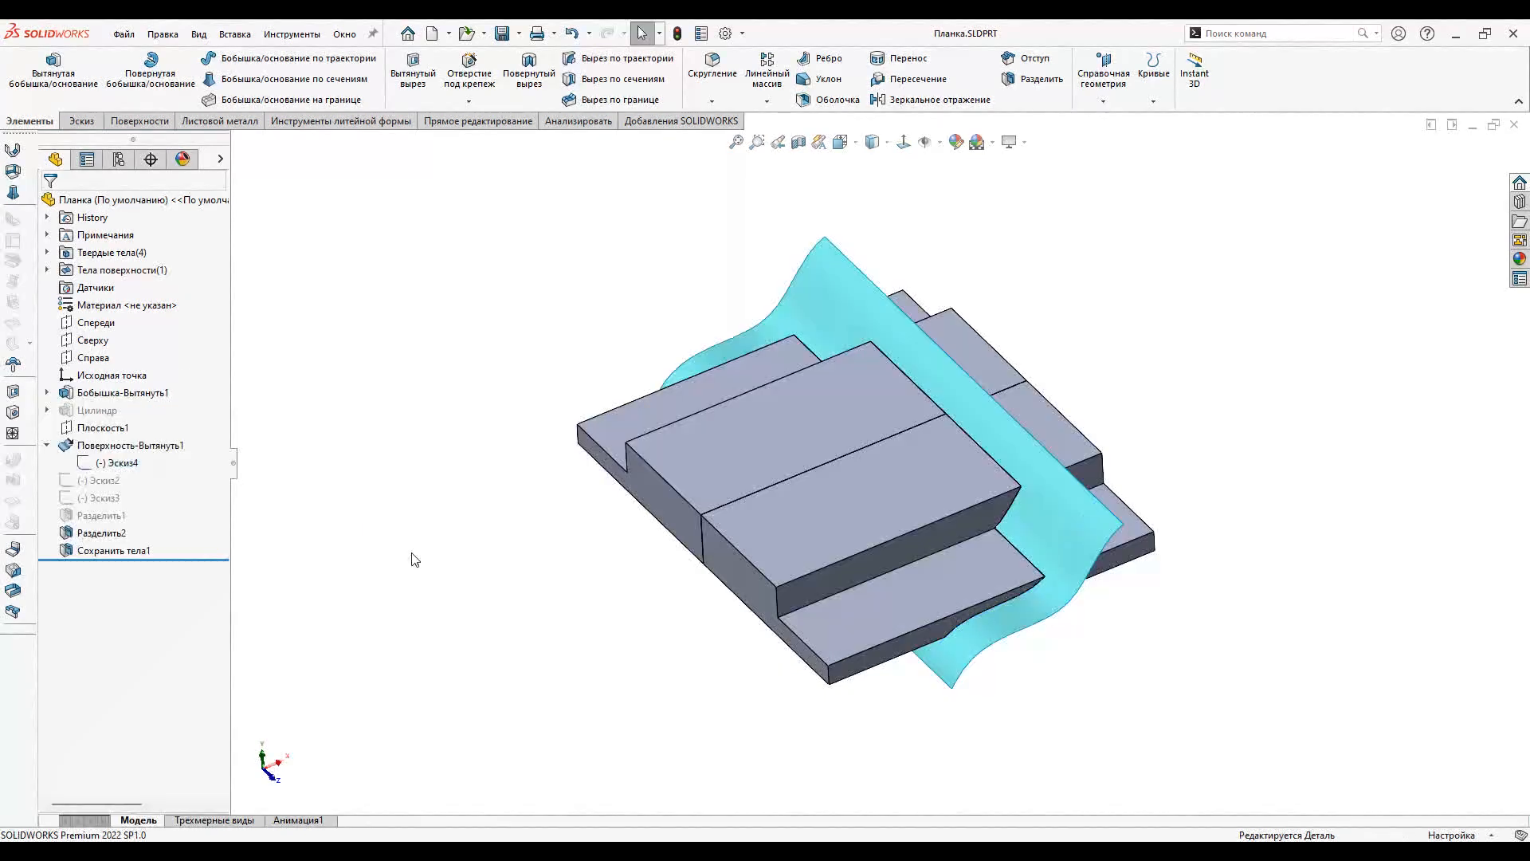
pyautogui.click(125, 465)
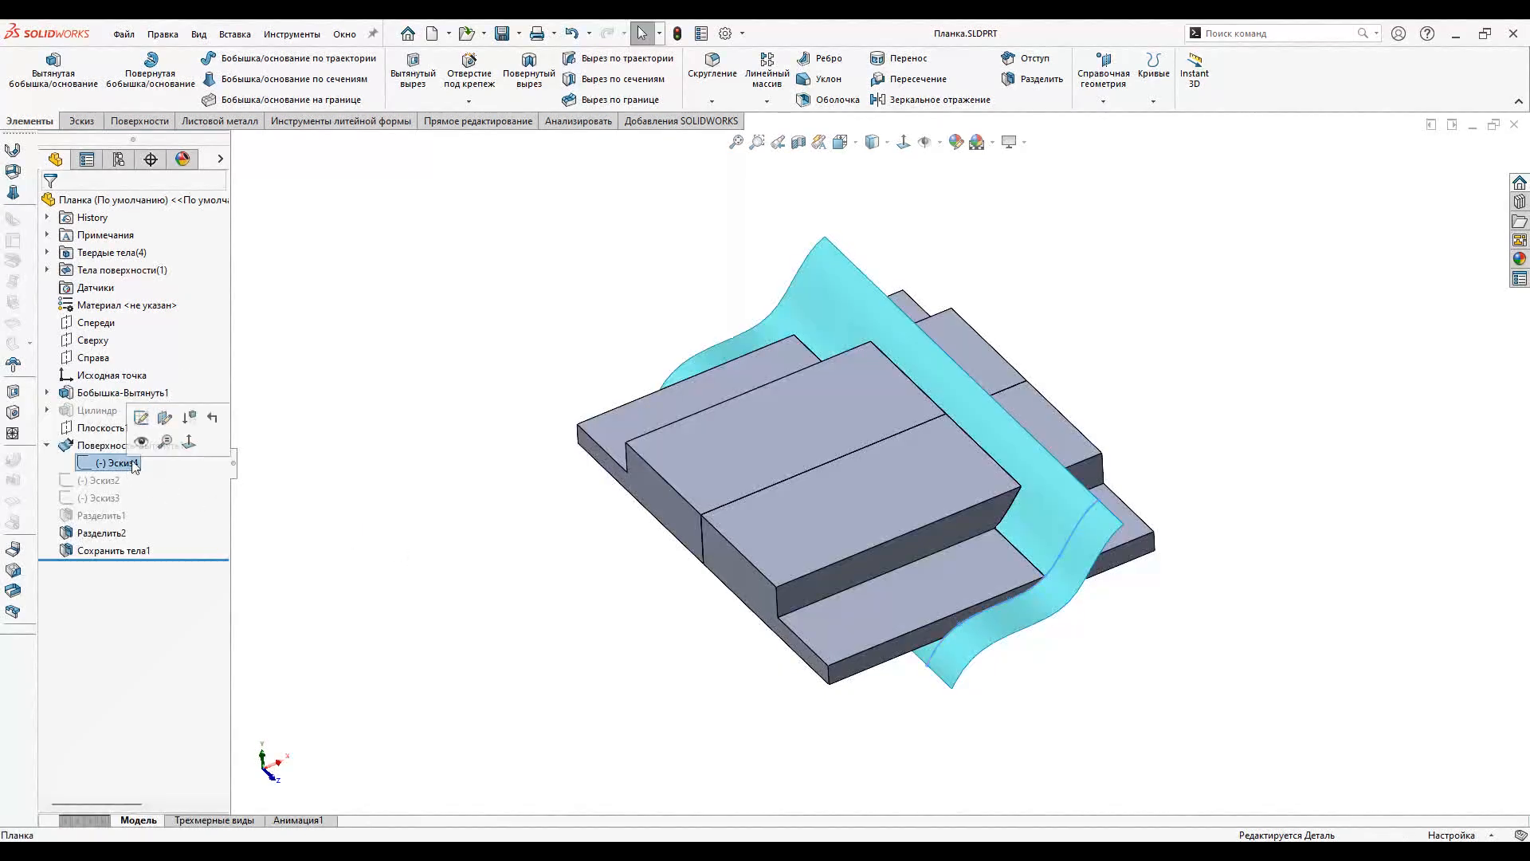
pyautogui.click(141, 417)
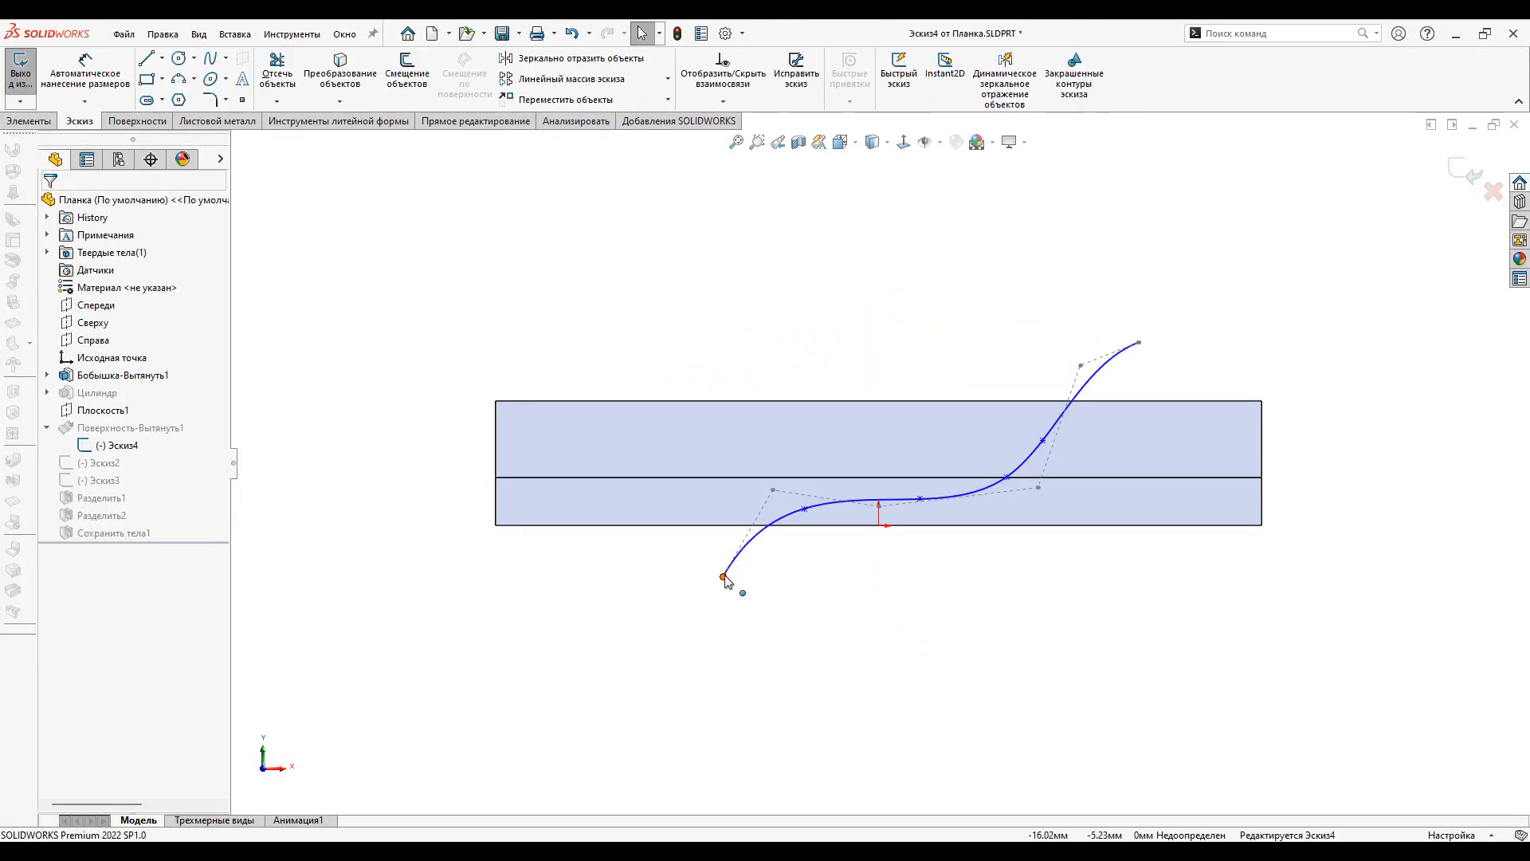
pyautogui.click(787, 614)
pyautogui.moveTo(805, 504); pyautogui.dragTo(921, 565)
pyautogui.click(1472, 174)
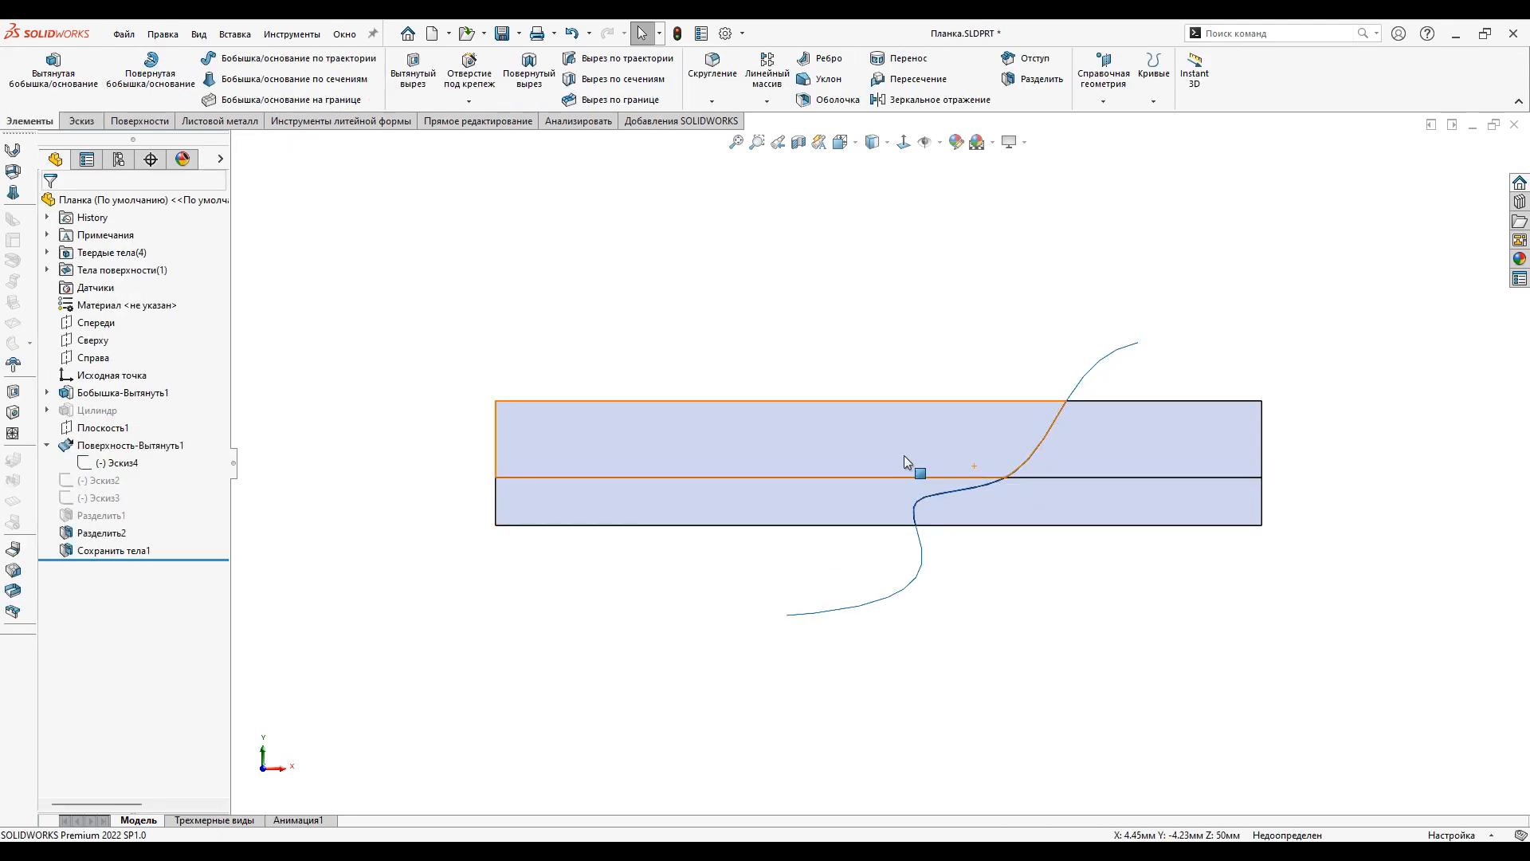
# Step: Switch to the derived assembly and examine the bodies along the reshaped cut
pyautogui.hotkey('ctrl', 'Tab')
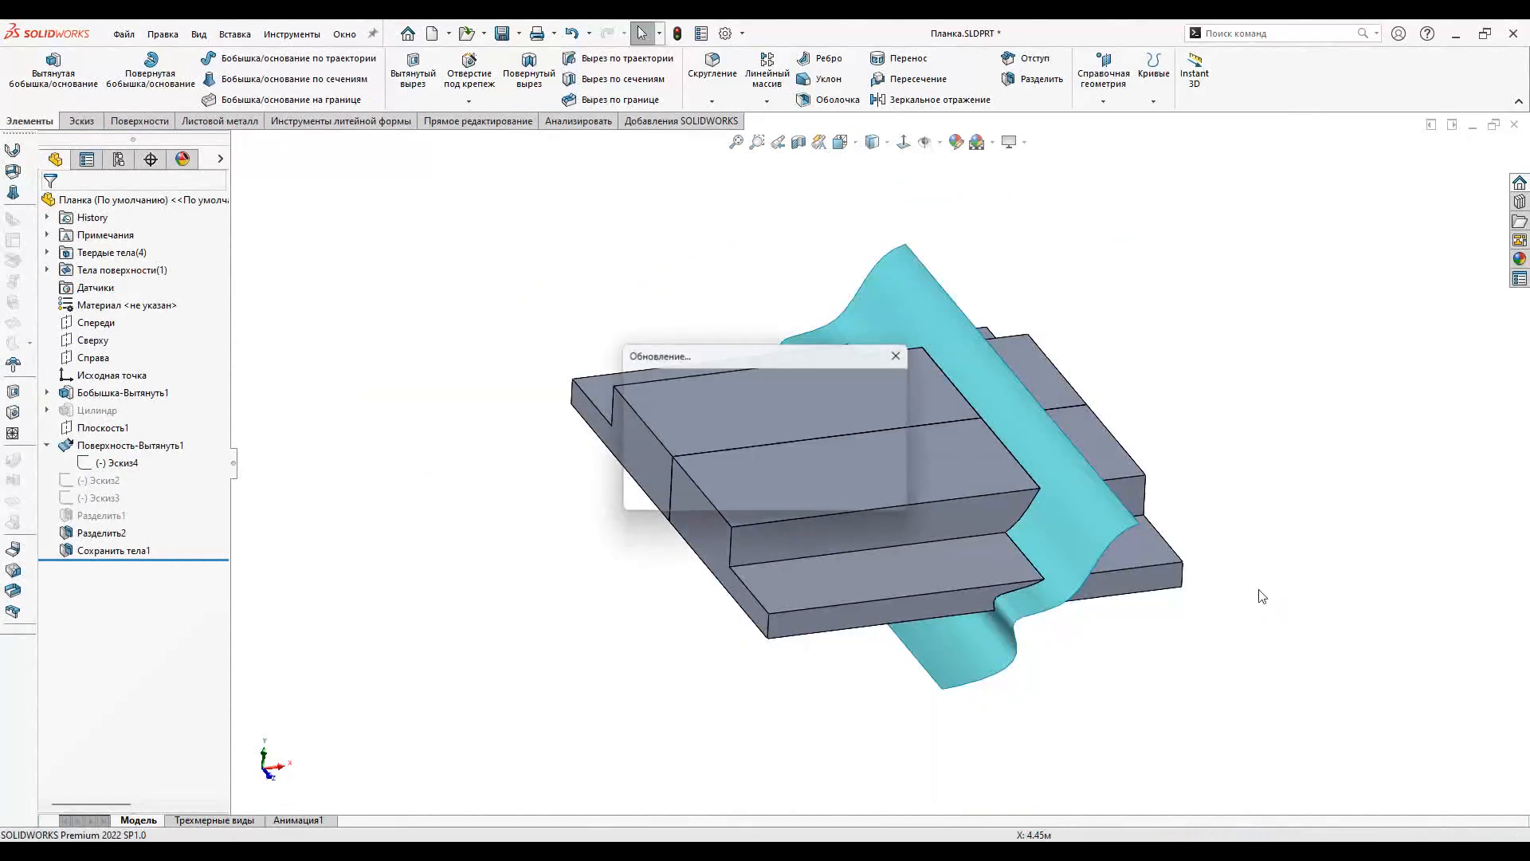
pyautogui.scroll(-1, 965, 611)
pyautogui.moveTo(960, 602); pyautogui.dragTo(921, 534, button='middle')
# Step: Switch to the Колесо part and start a Split with the two inner rim faces and the two cylindrical hub faces as trim tools
pyautogui.hotkey('ctrl', 'Tab')
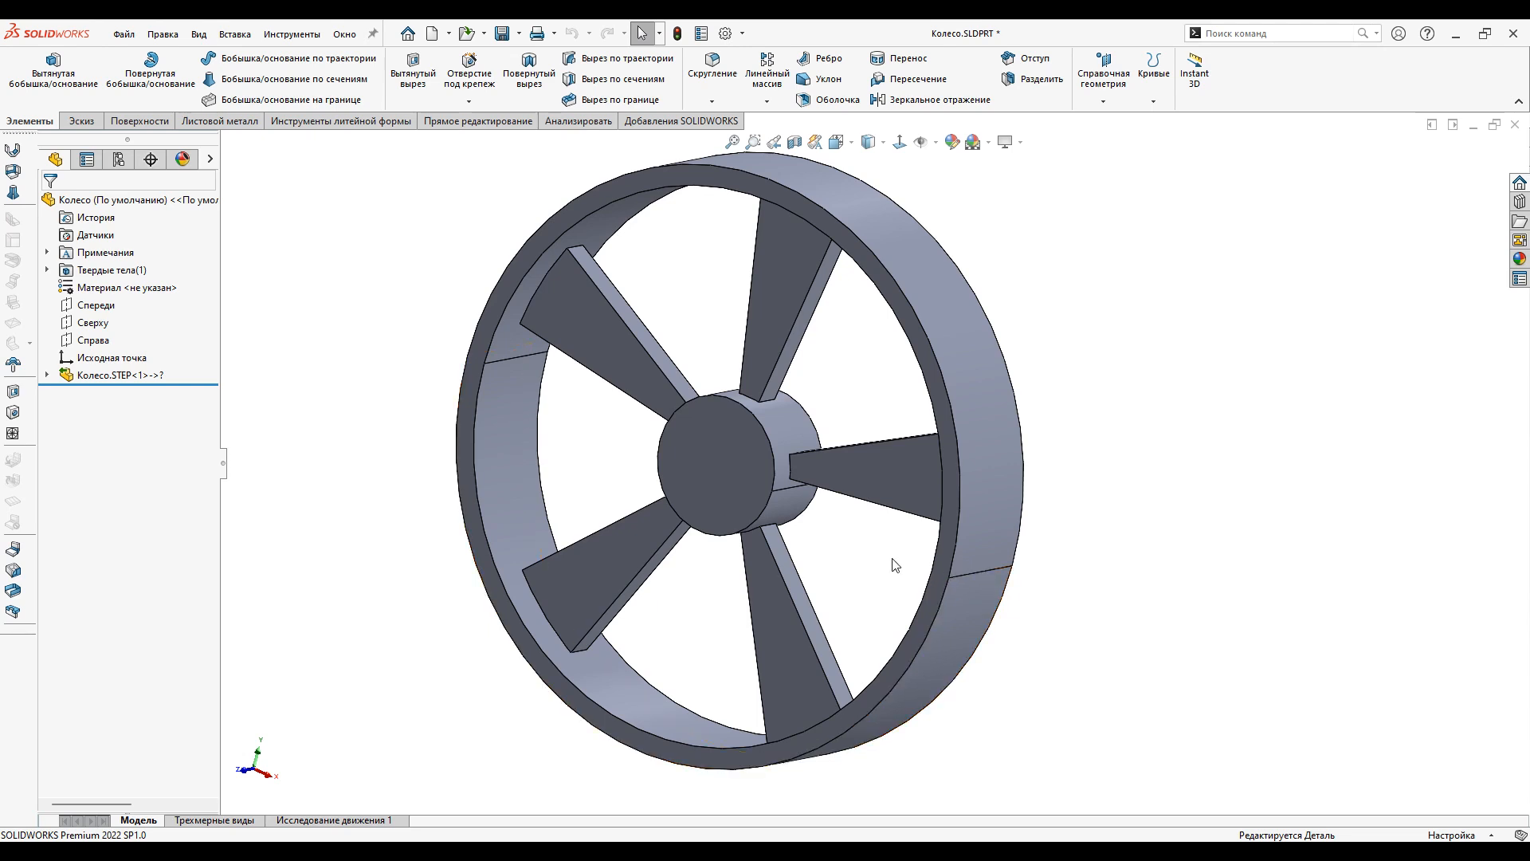
pyautogui.moveTo(895, 564)
pyautogui.mouseDown(button='middle')
pyautogui.moveTo(881, 570)
pyautogui.moveTo(899, 582)
pyautogui.mouseUp(button='middle')
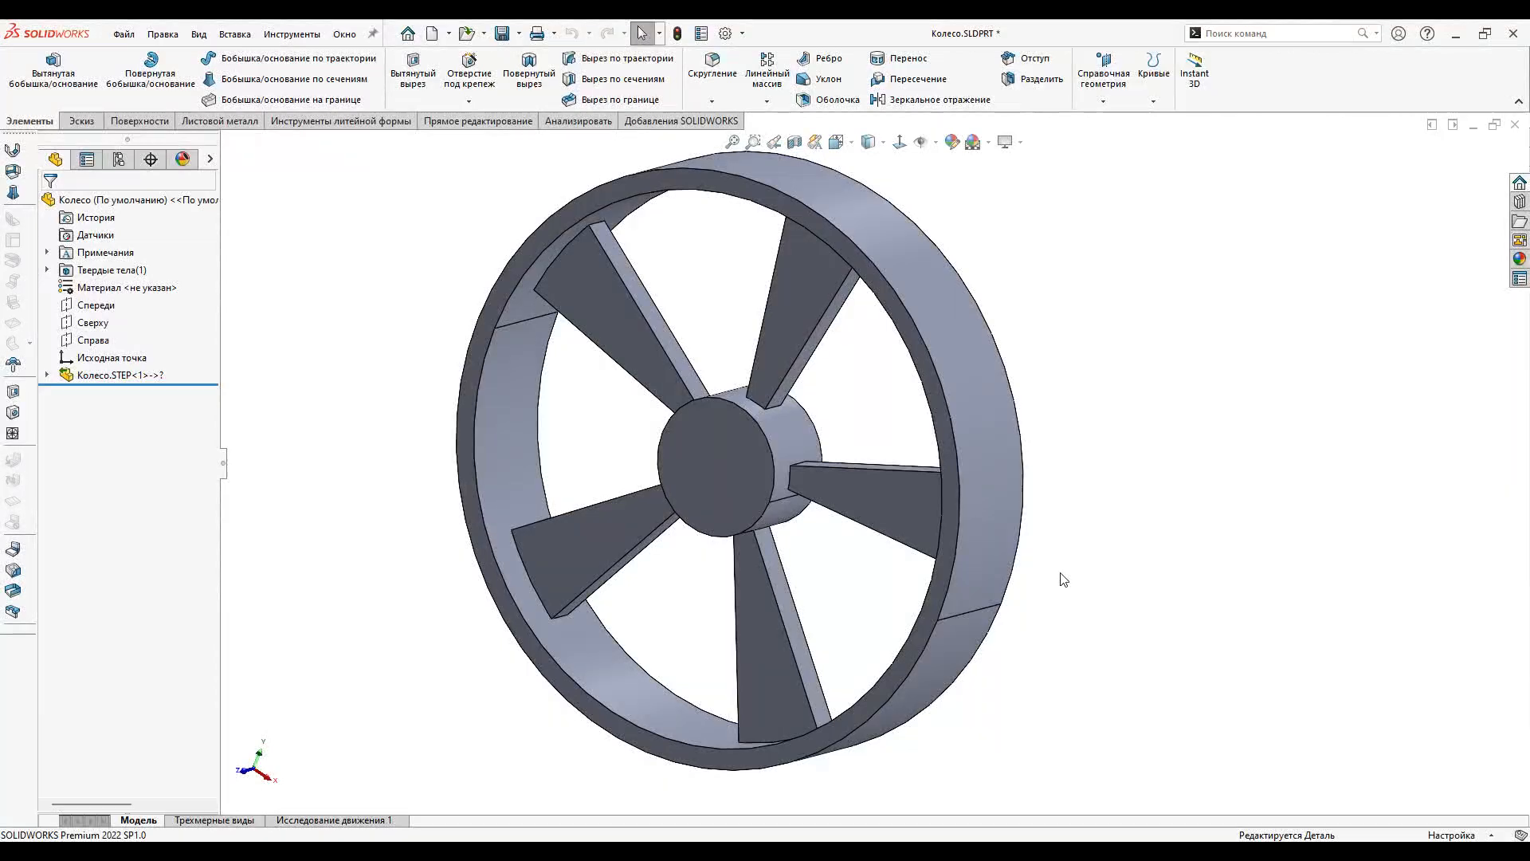
pyautogui.click(1038, 79)
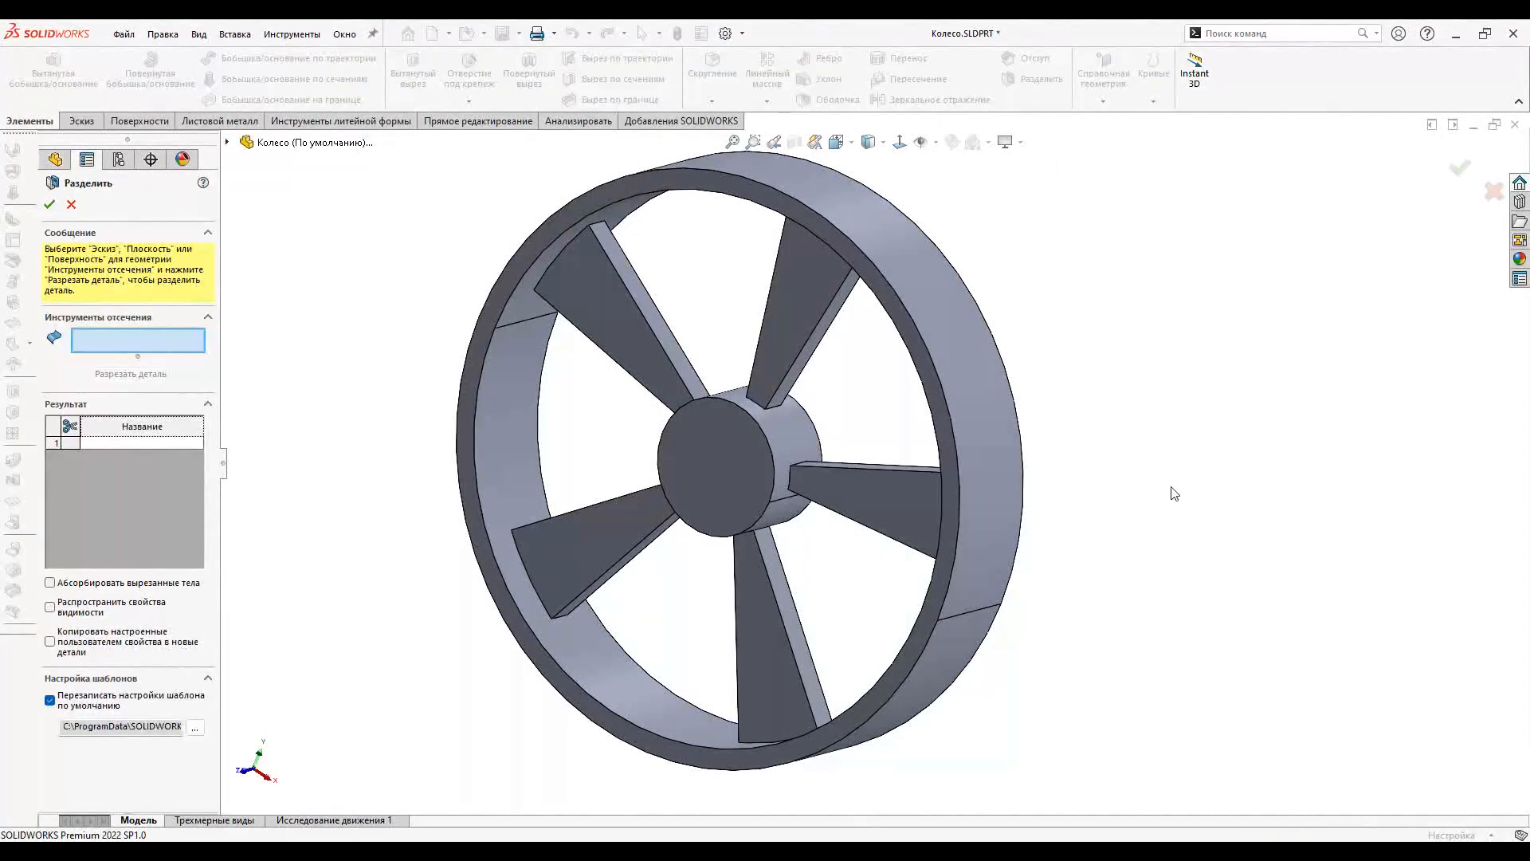
pyautogui.click(510, 334)
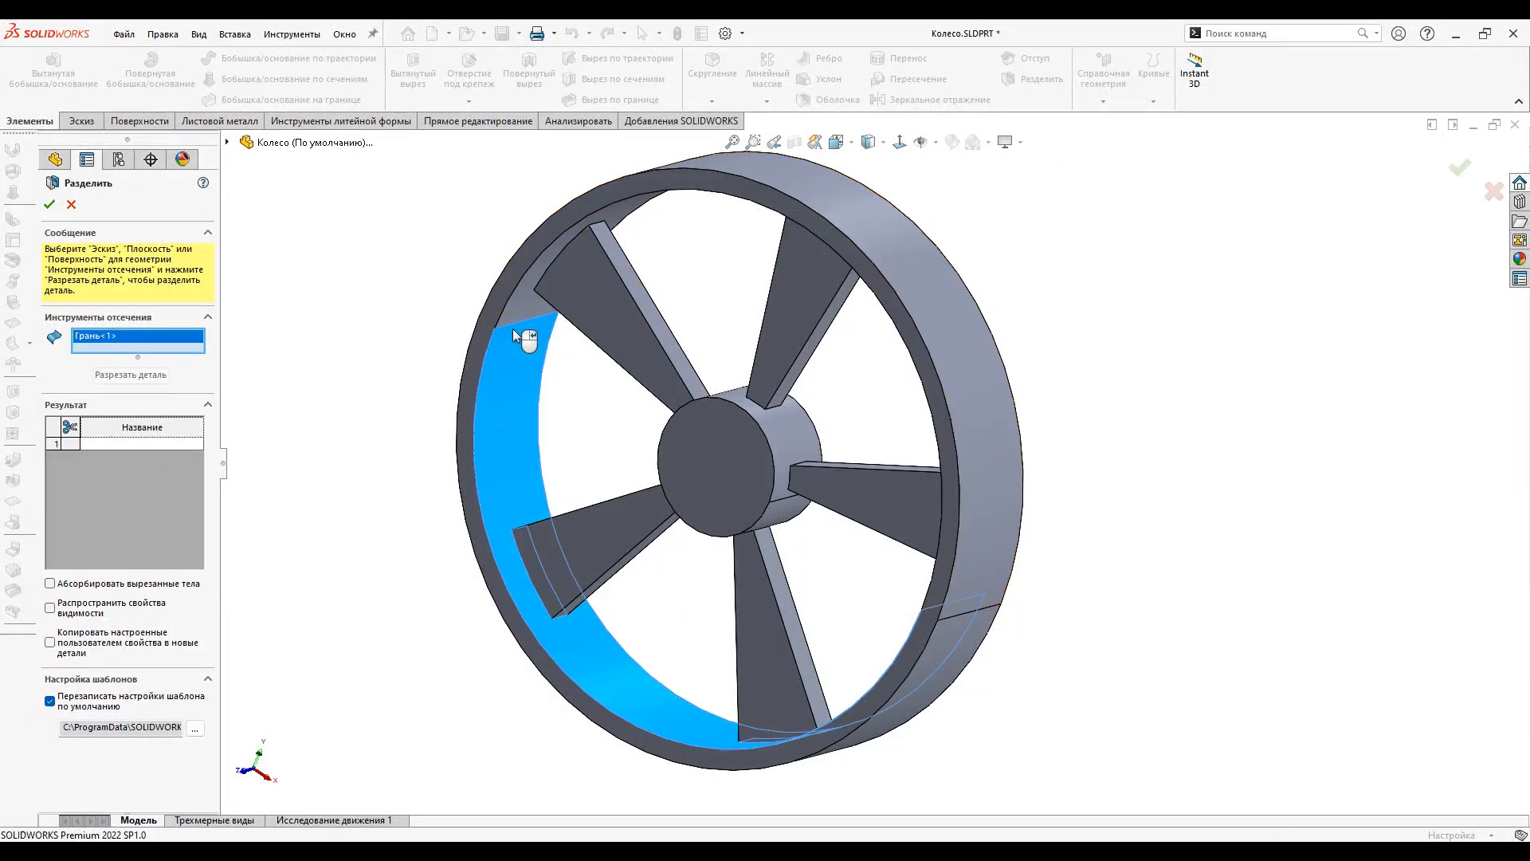
pyautogui.click(515, 311)
pyautogui.moveTo(735, 455); pyautogui.dragTo(824, 542, button='middle')
pyautogui.scroll(-1, 765, 427)
pyautogui.click(763, 432)
pyautogui.click(824, 542)
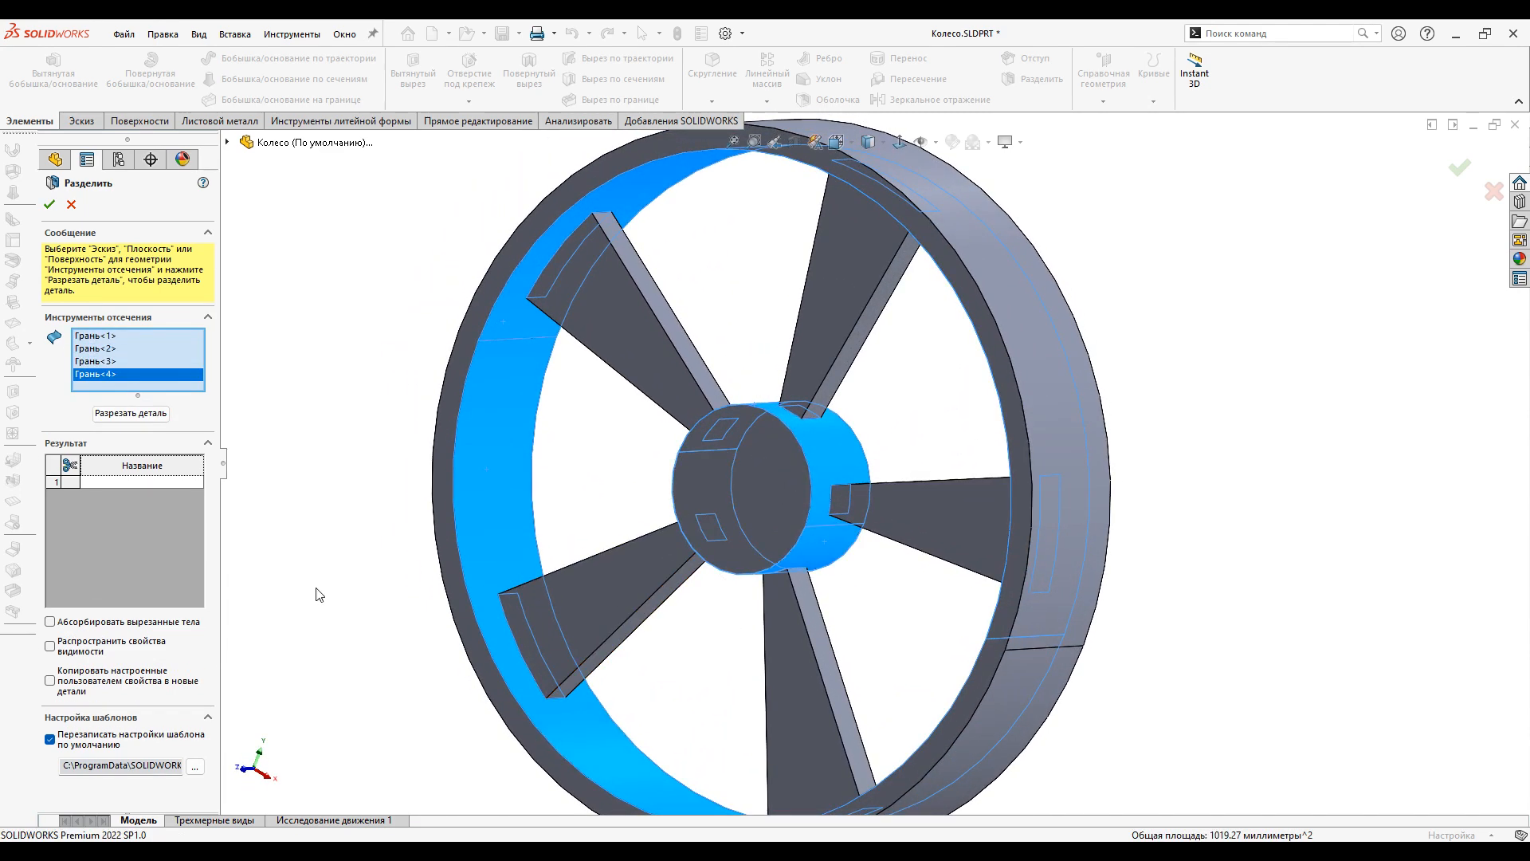
# Step: Cut the wheel with the selected faces, auto-assign names to all resulting bodies and complete the split
pyautogui.click(171, 413)
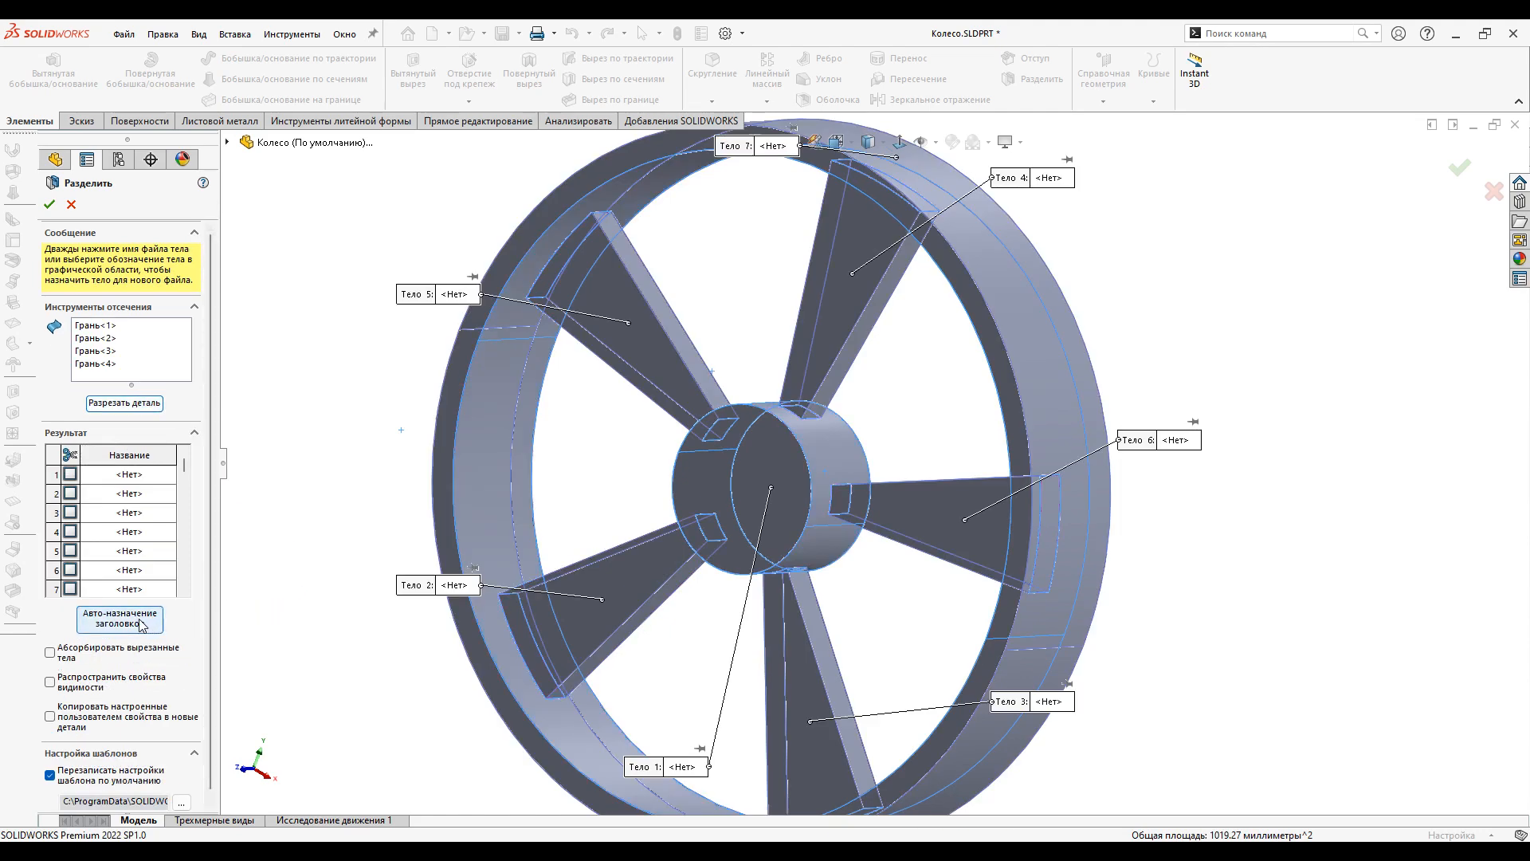
pyautogui.click(119, 618)
pyautogui.click(48, 204)
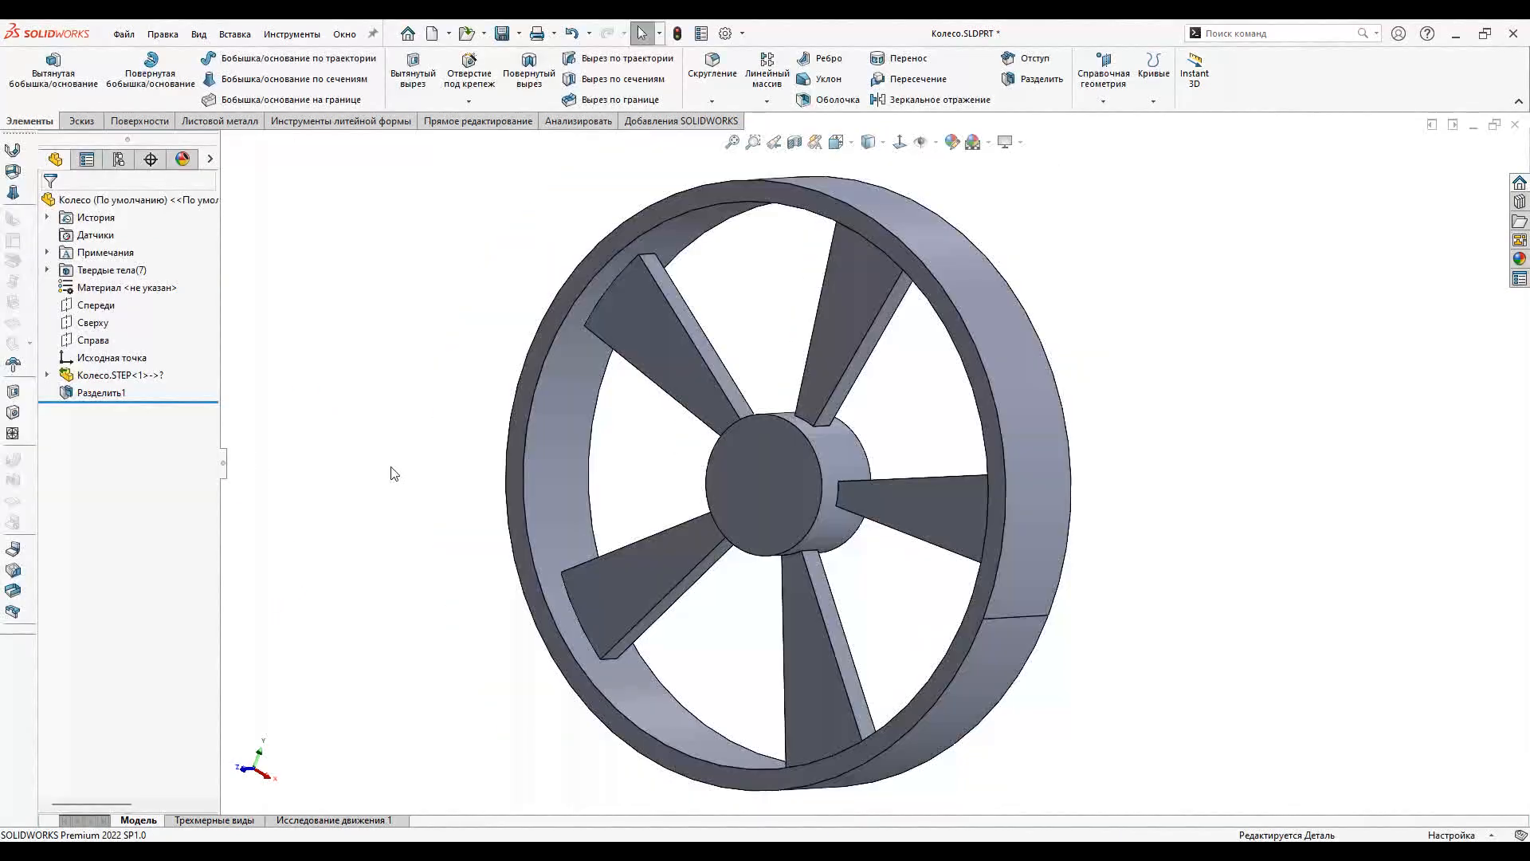
# Step: Create an assembly from the wheel's split feature Разделить1 and save it under the file name 1
pyautogui.rightClick(113, 396)
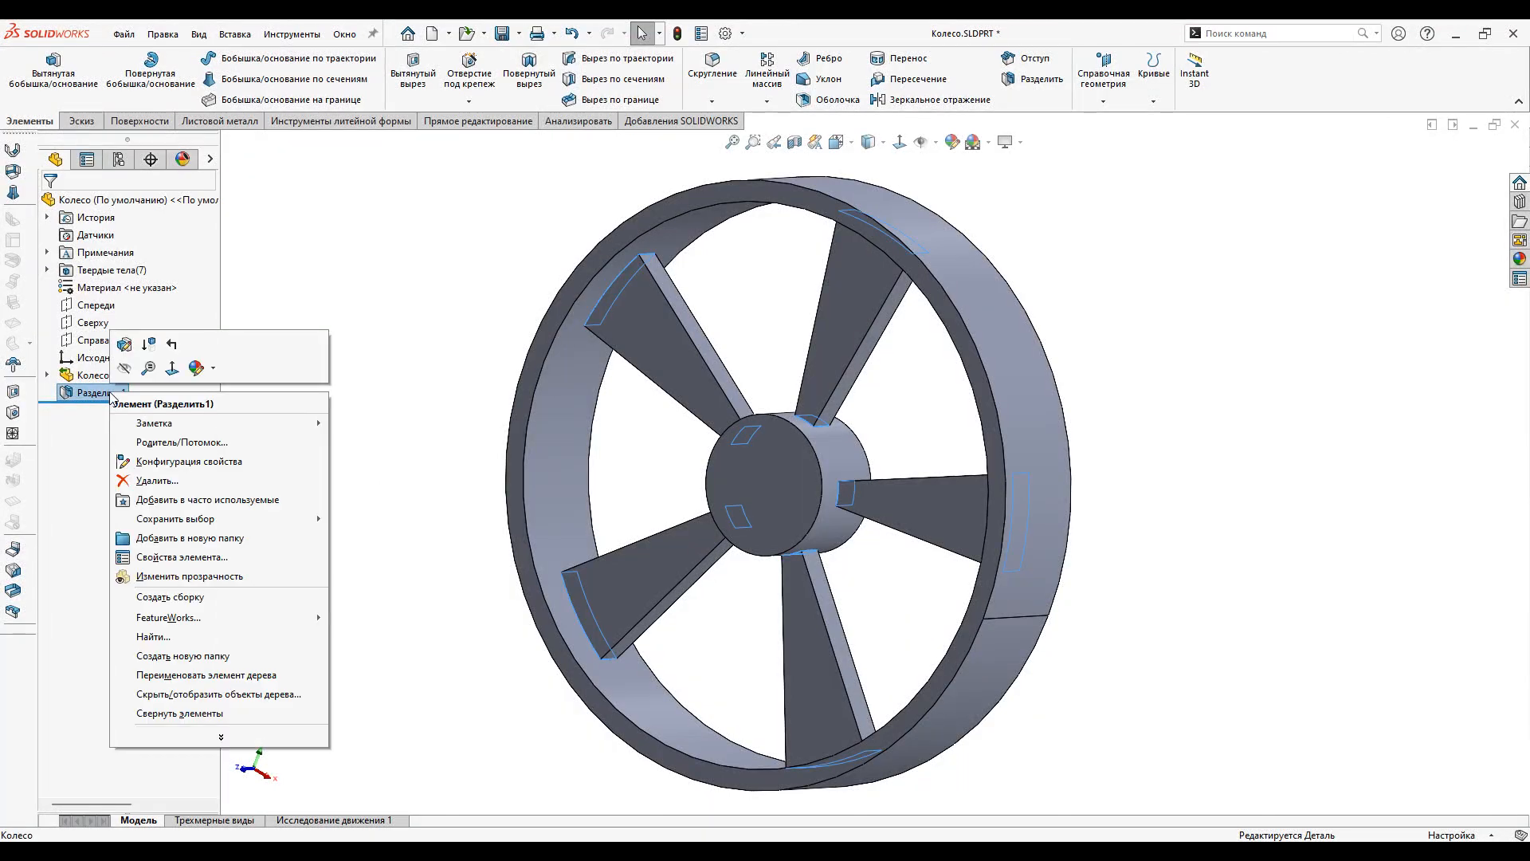
pyautogui.click(204, 598)
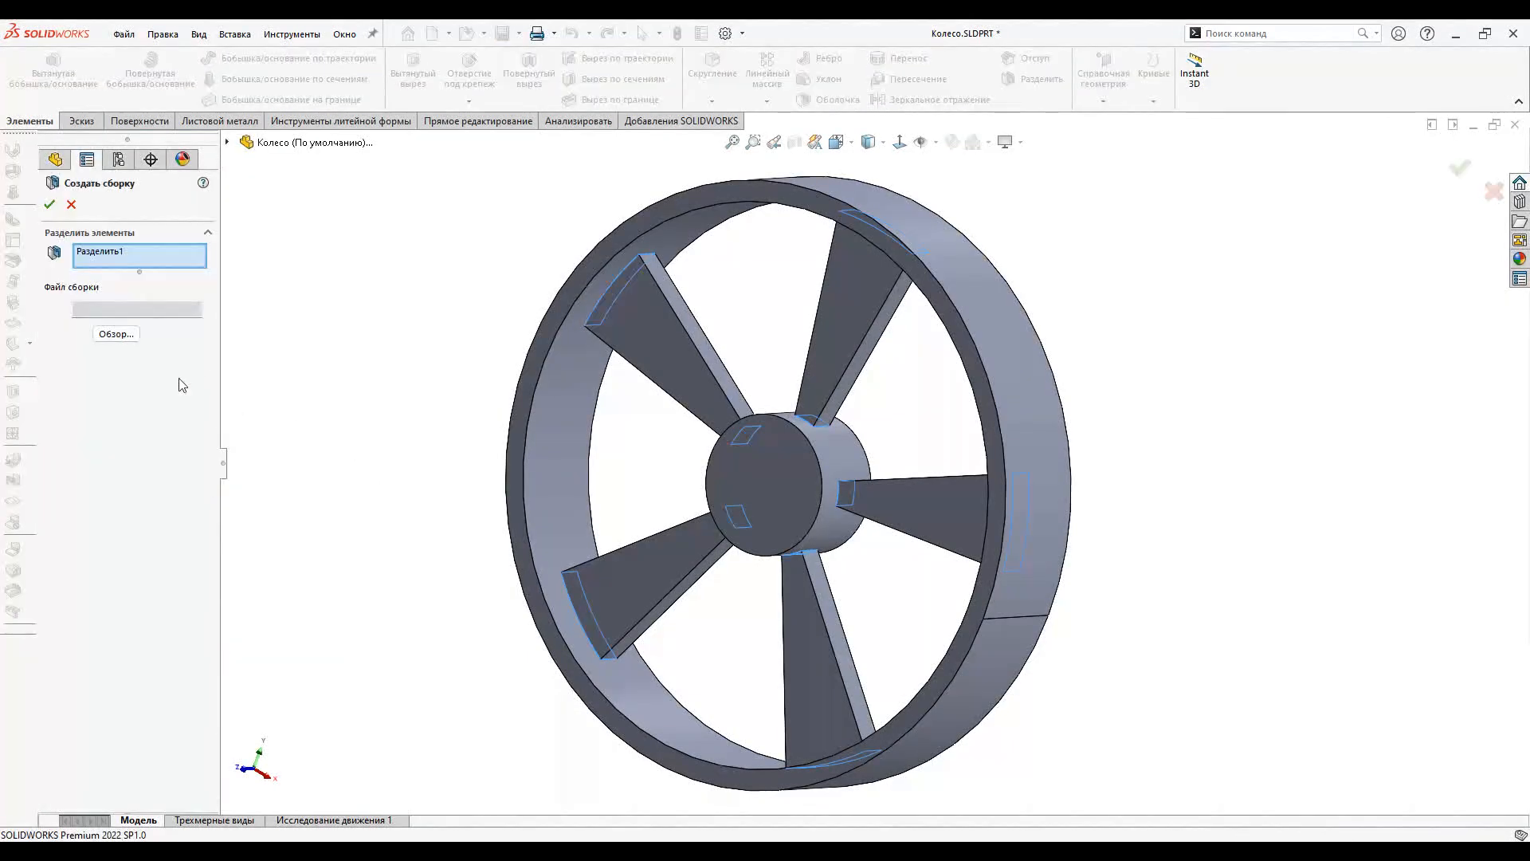
pyautogui.click(115, 333)
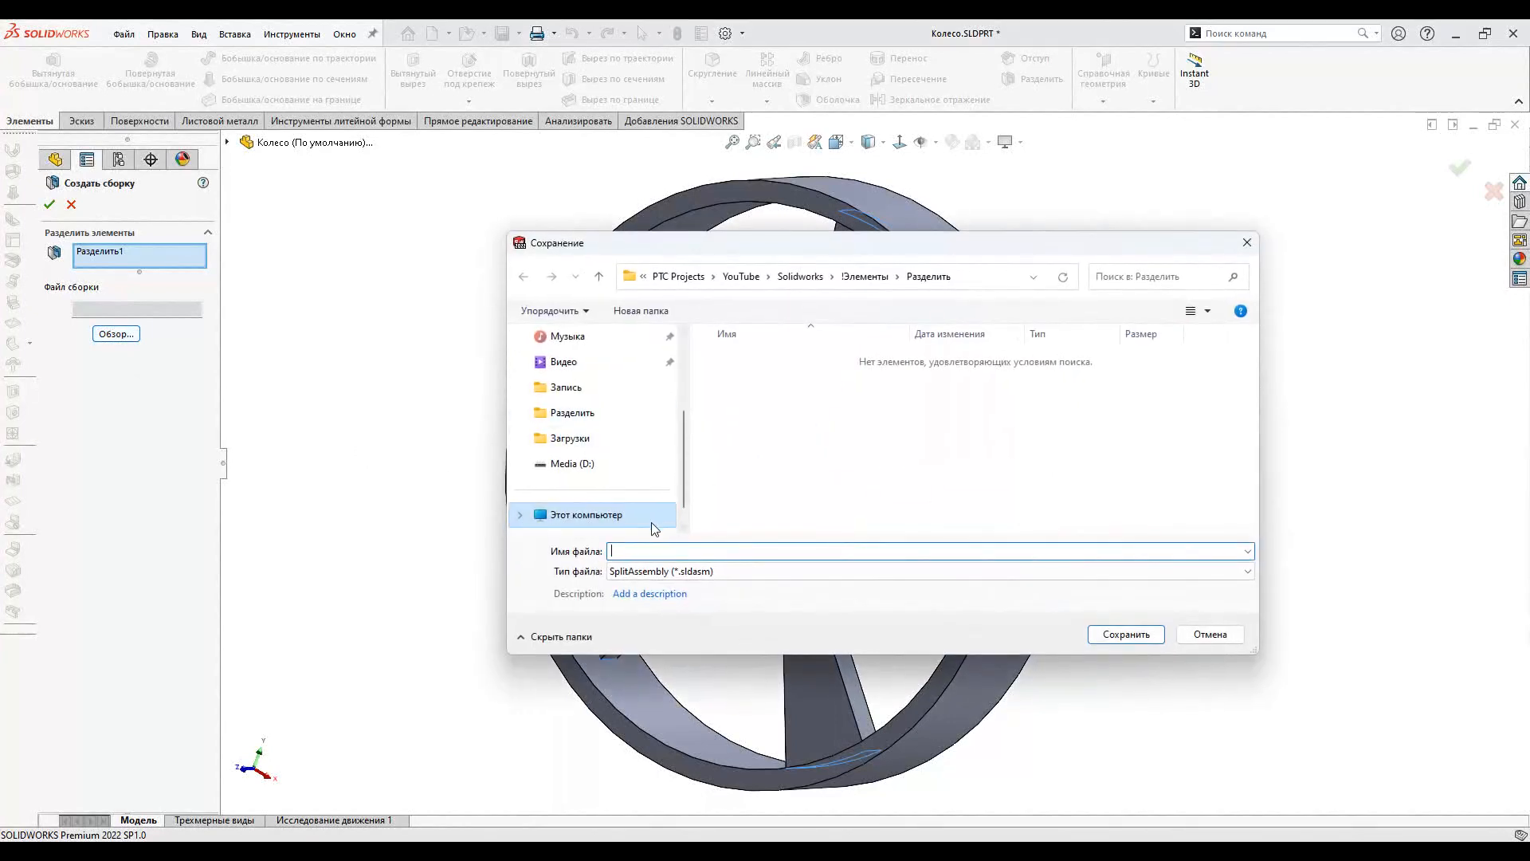
pyautogui.write('1')
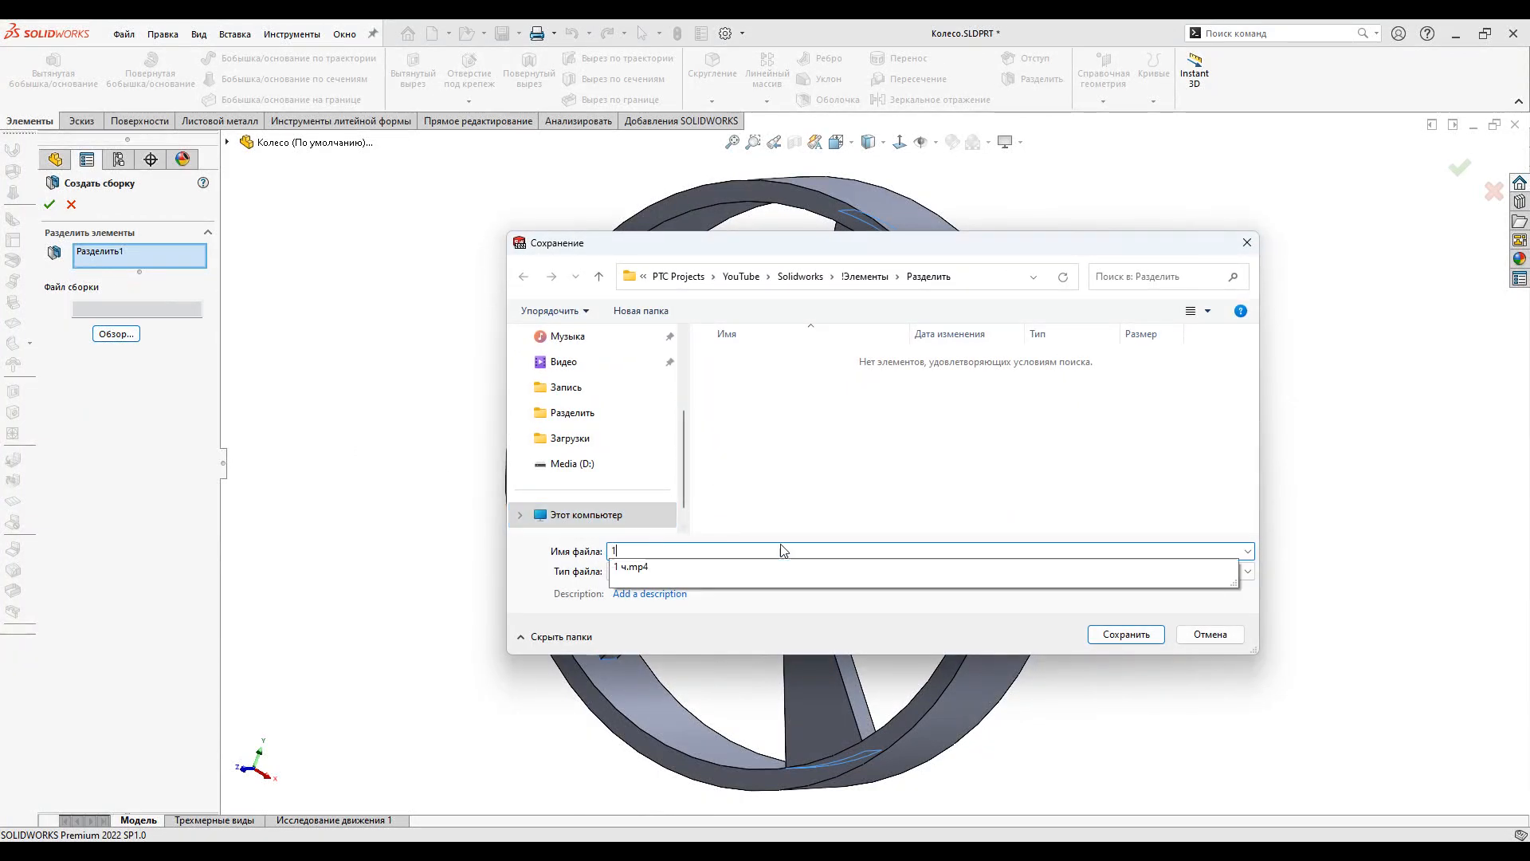
pyautogui.click(1137, 642)
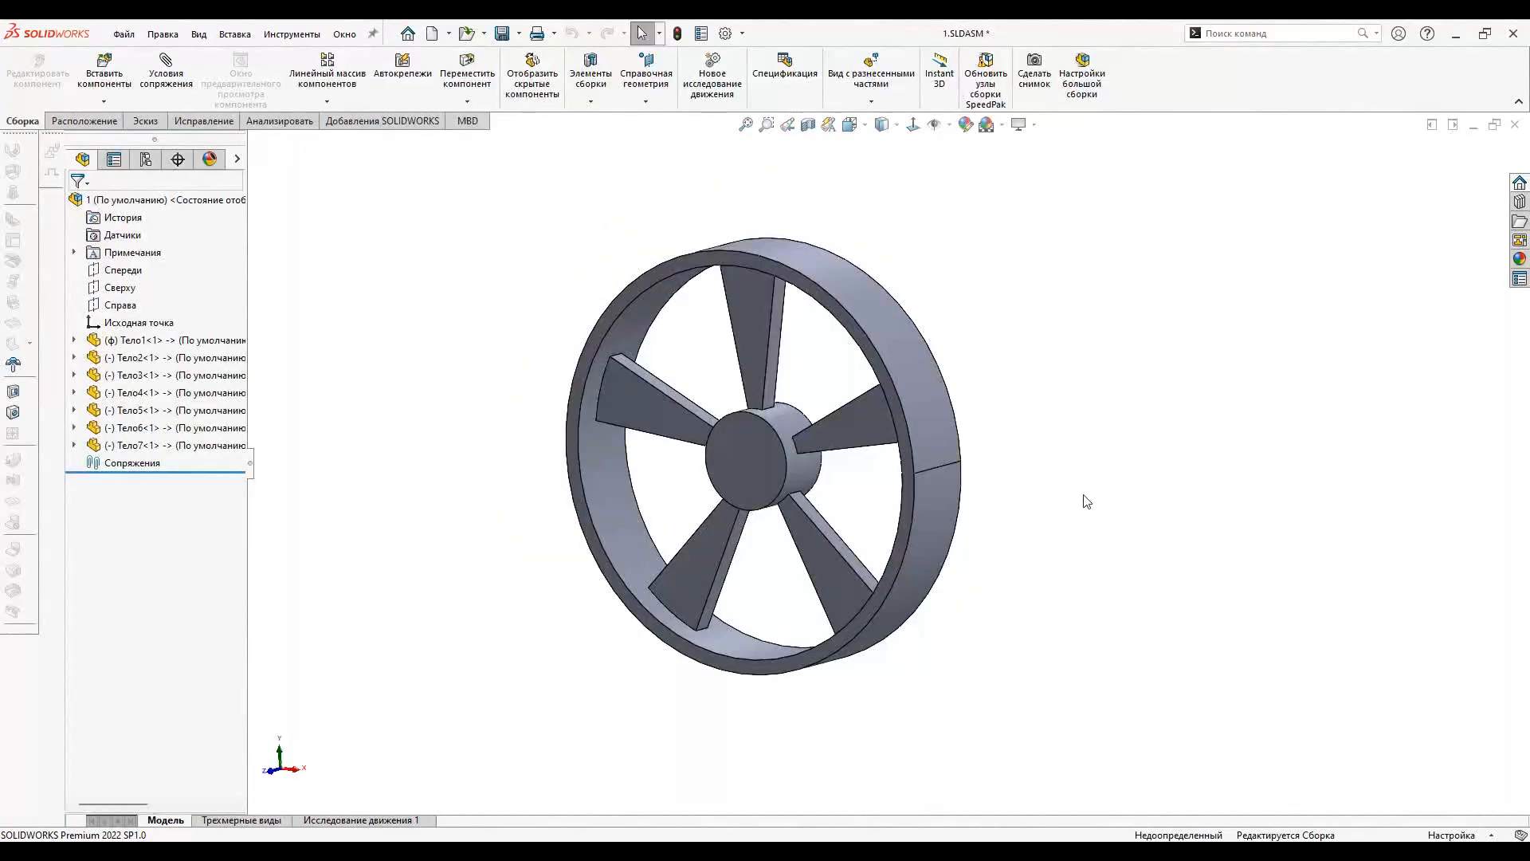
# Step: Move the rim and the two spokes on its opposite side away from the hub
pyautogui.moveTo(925, 396); pyautogui.dragTo(1206, 377)
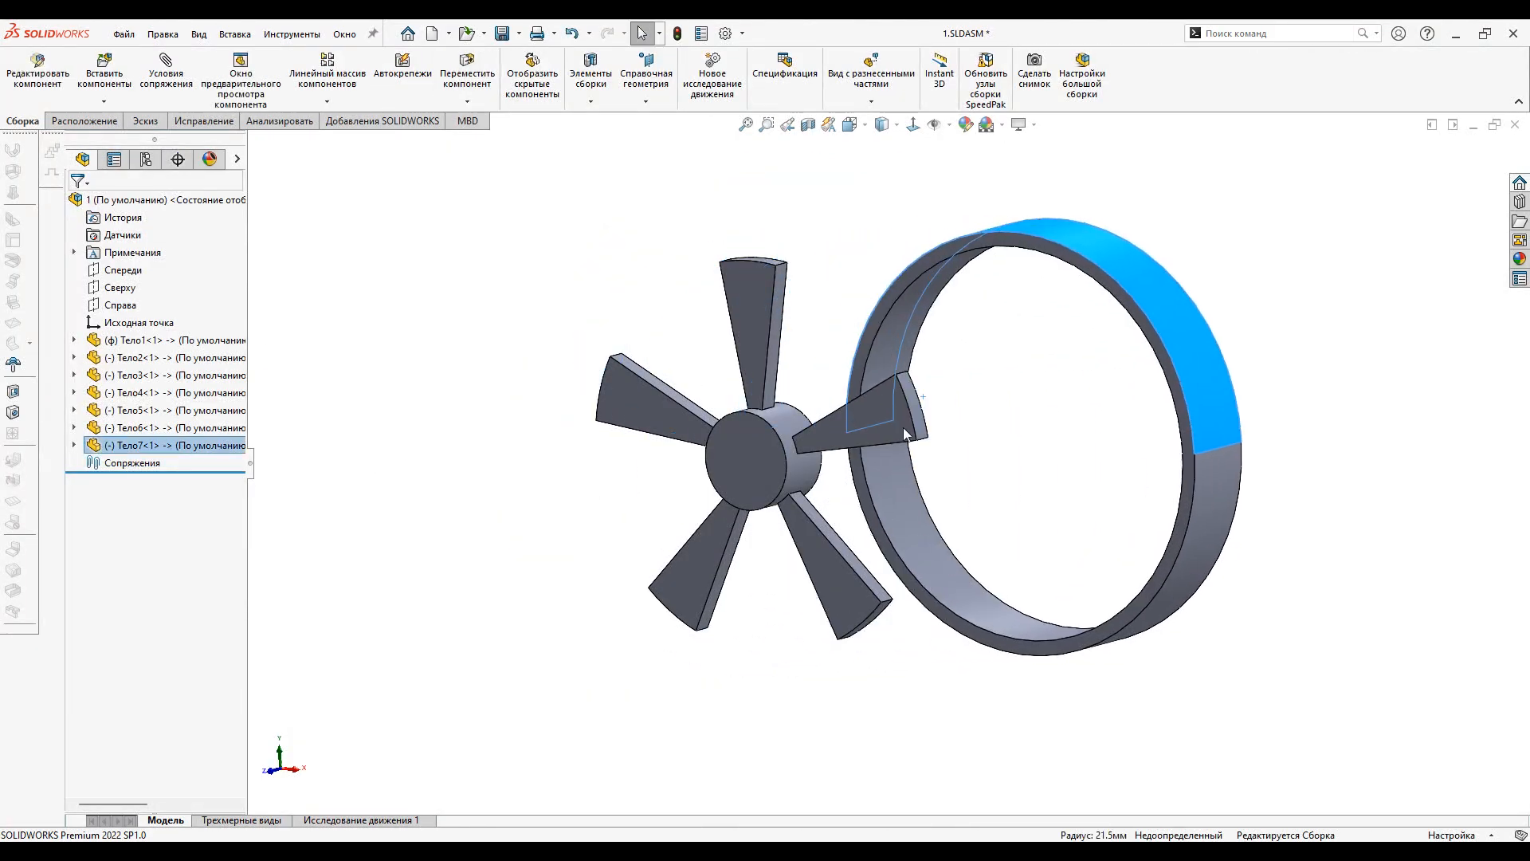
pyautogui.moveTo(665, 419); pyautogui.dragTo(533, 415)
pyautogui.moveTo(692, 569); pyautogui.dragTo(607, 621)
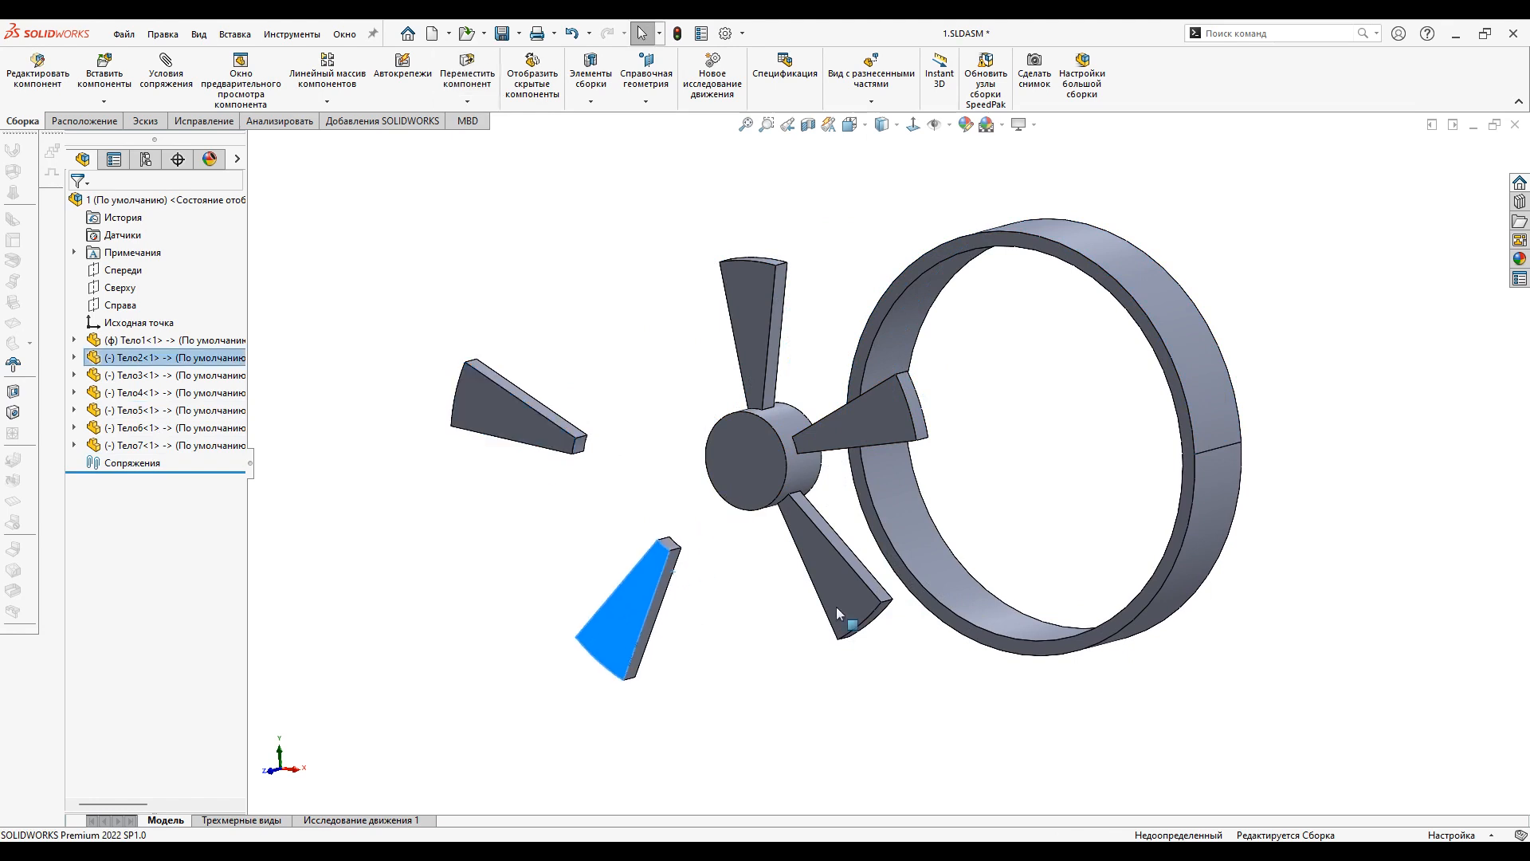